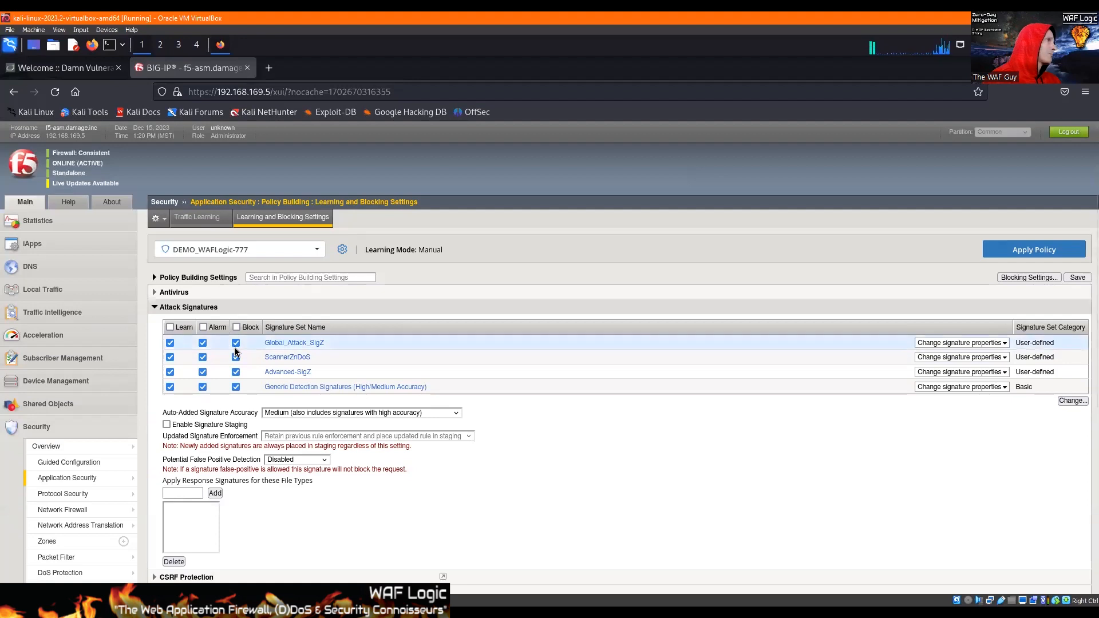
Disable Learn, Alarm and Block for all four attack signature sets, save the settings and apply the policy.
{"action": "left_click", "coordinate": [236, 342]}
{"action": "left_click", "coordinate": [236, 357]}
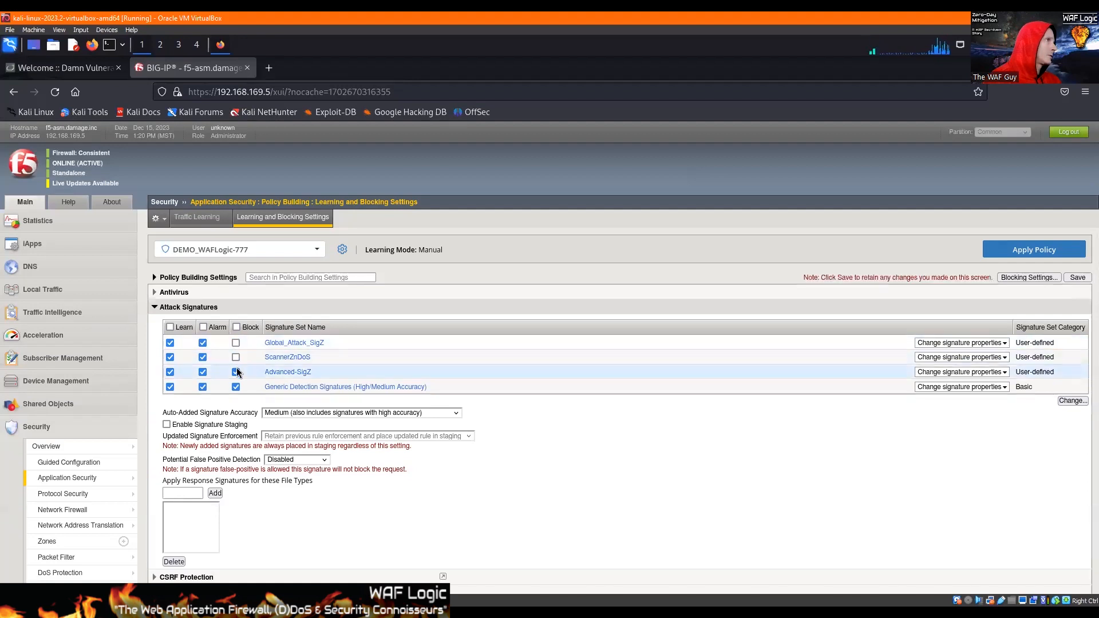
{"action": "left_click", "coordinate": [236, 387]}
{"action": "left_click", "coordinate": [236, 372]}
{"action": "left_click", "coordinate": [203, 372]}
{"action": "left_click", "coordinate": [170, 343]}
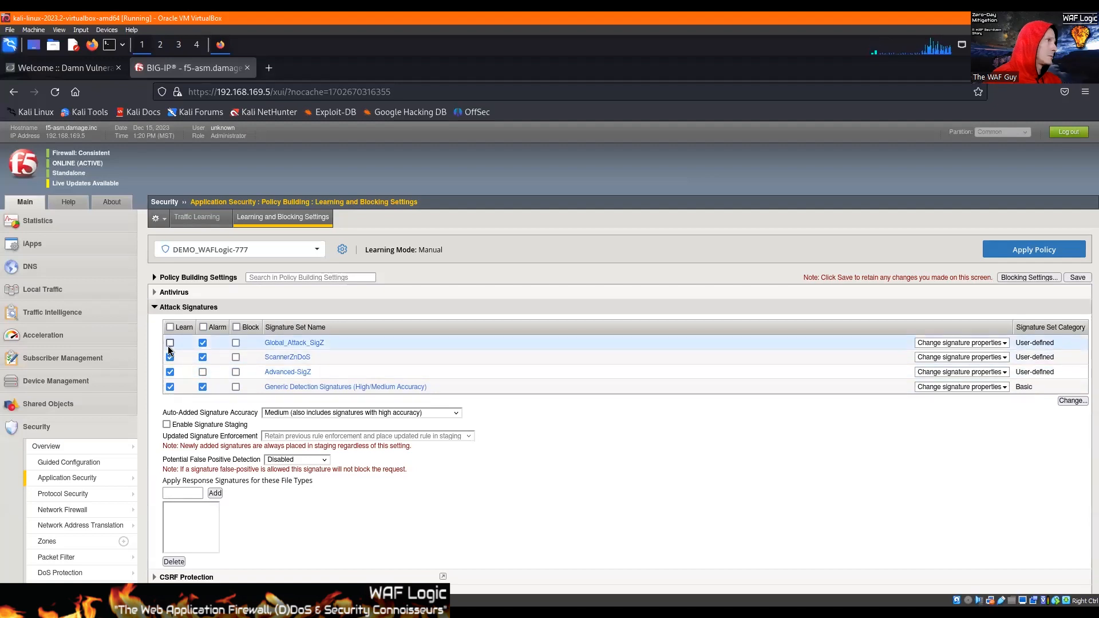
{"action": "left_click", "coordinate": [170, 358]}
{"action": "left_click", "coordinate": [170, 372]}
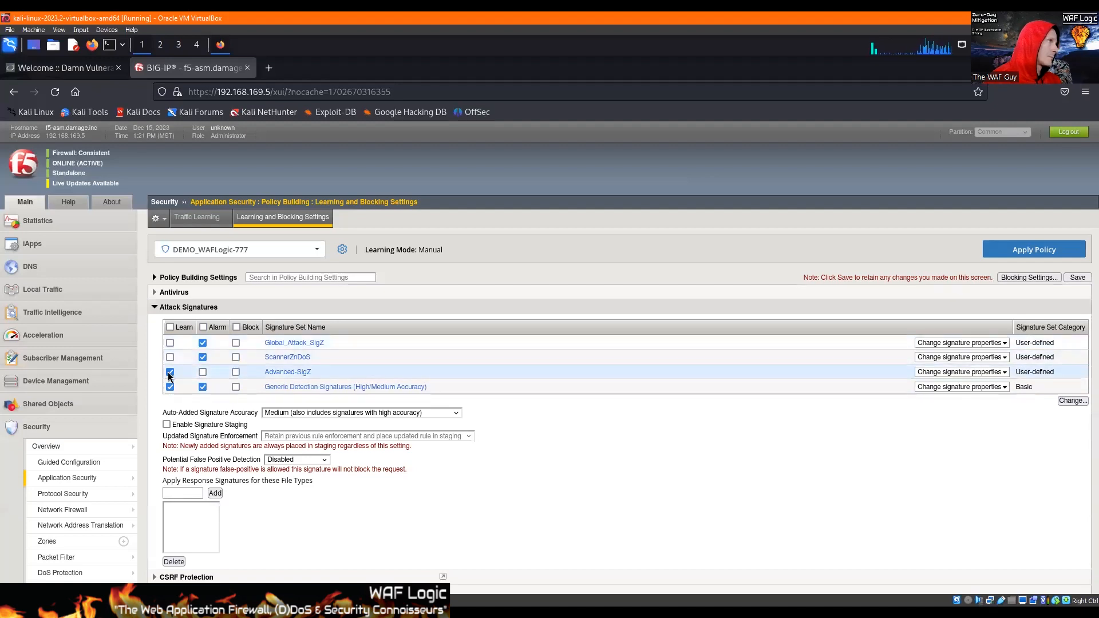
{"action": "left_click", "coordinate": [203, 387]}
{"action": "left_click", "coordinate": [202, 357]}
{"action": "left_click", "coordinate": [203, 342]}
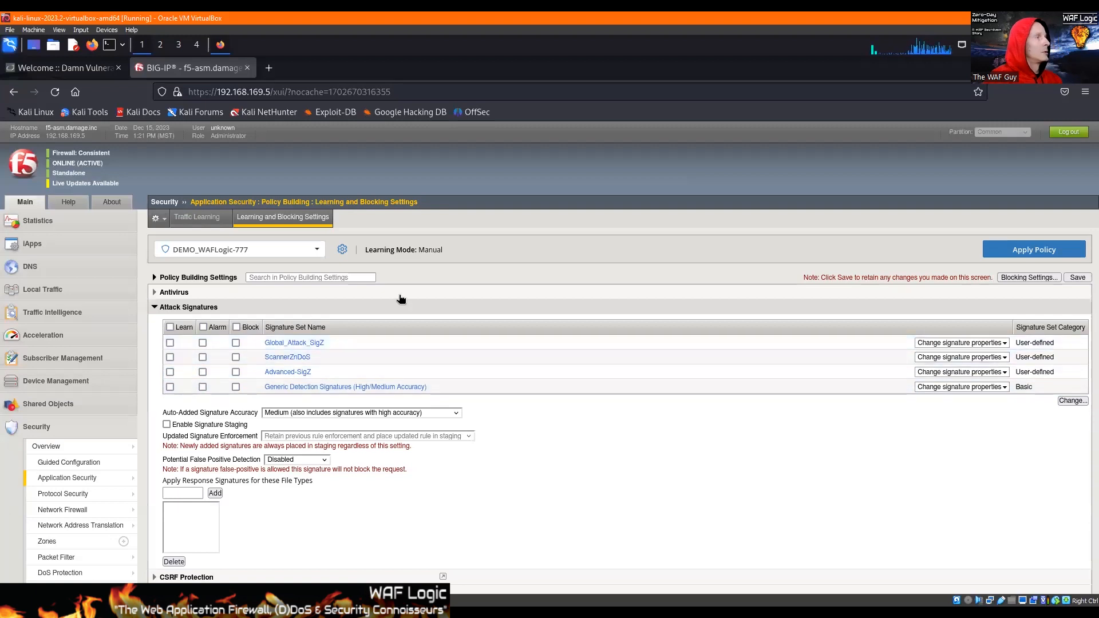
{"action": "left_click", "coordinate": [1065, 278]}
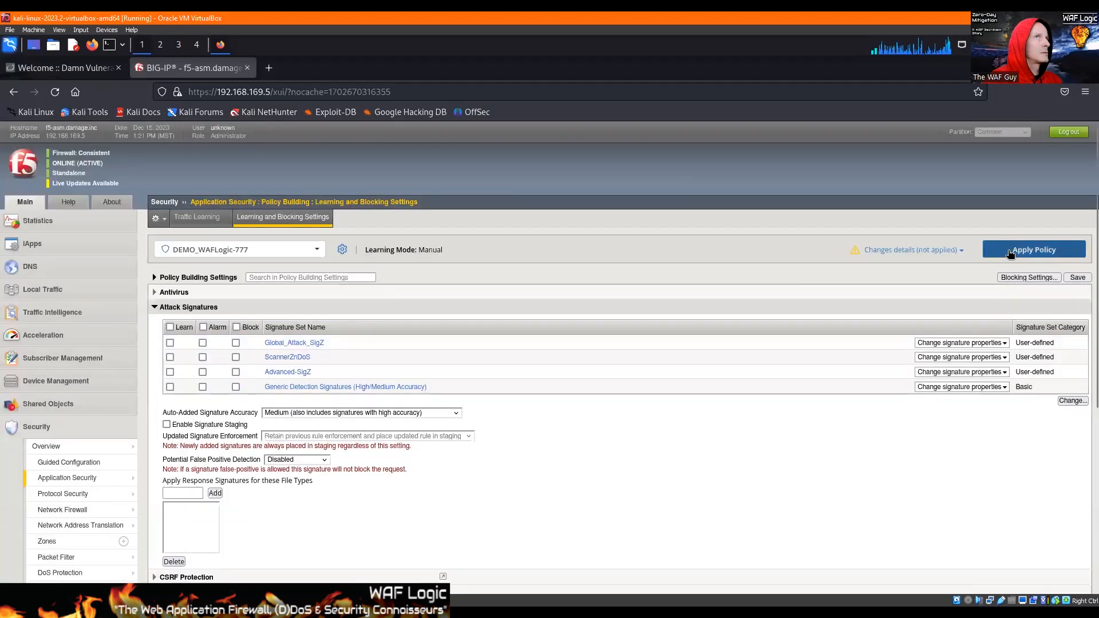
{"action": "left_click", "coordinate": [1010, 251]}
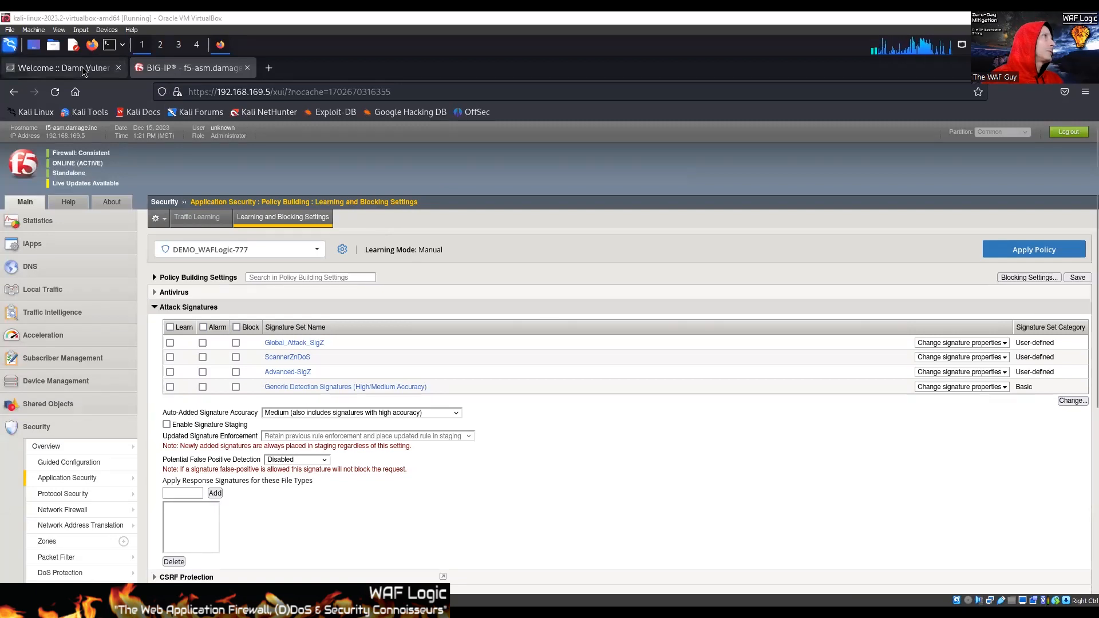
Switch to the DVWA site, open its SQL Injection page and copy the path /DVWA/vulnerabilities/sqli/ from the address.
{"action": "left_click", "coordinate": [63, 68]}
{"action": "left_click", "coordinate": [321, 336]}
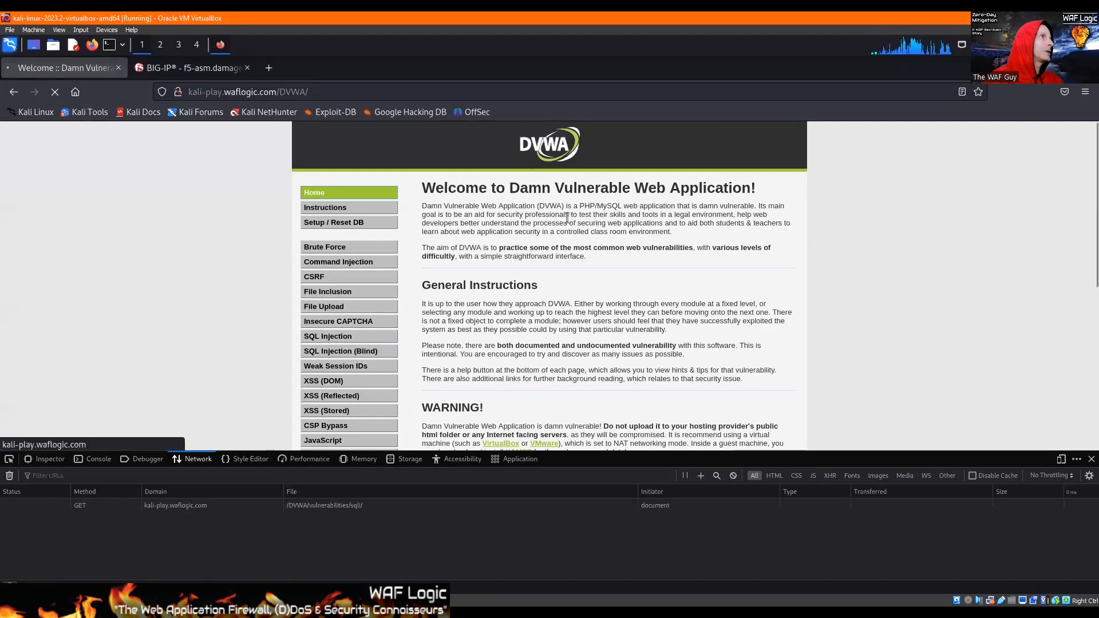
{"action": "left_click", "coordinate": [385, 95]}
{"action": "left_click", "coordinate": [385, 95]}
{"action": "left_click_drag", "start_coordinate": [383, 93], "coordinate": [276, 92]}
{"action": "key", "text": "ctrl+c"}
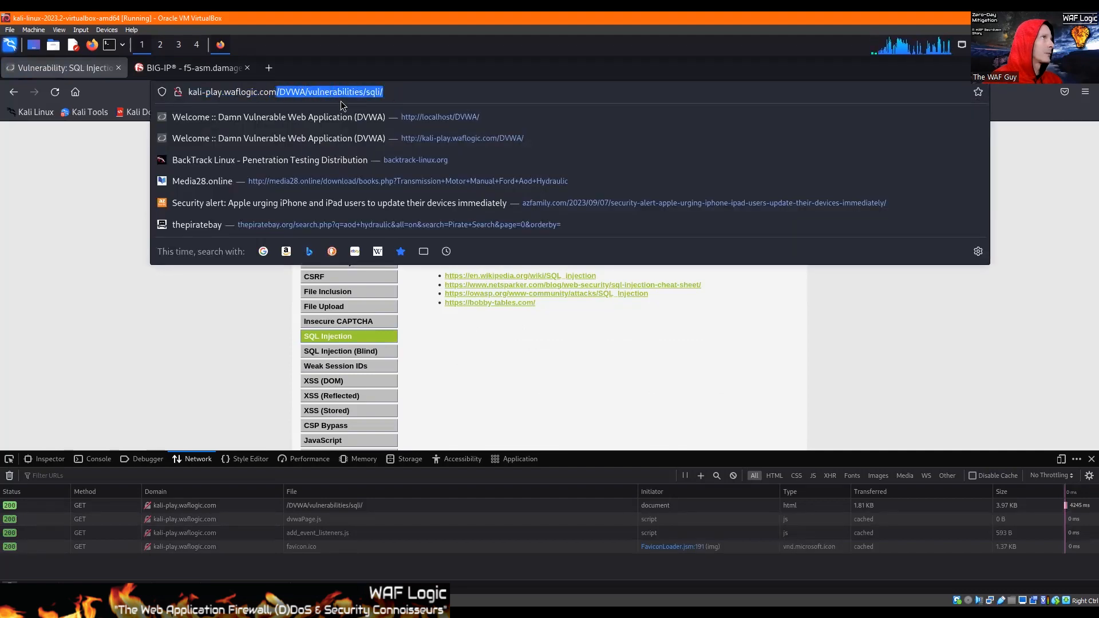
Return to the BIG-IP console and start a new allowed HTTP URL for the DEMO_WAFLogic-777 policy.
{"action": "left_click", "coordinate": [170, 69]}
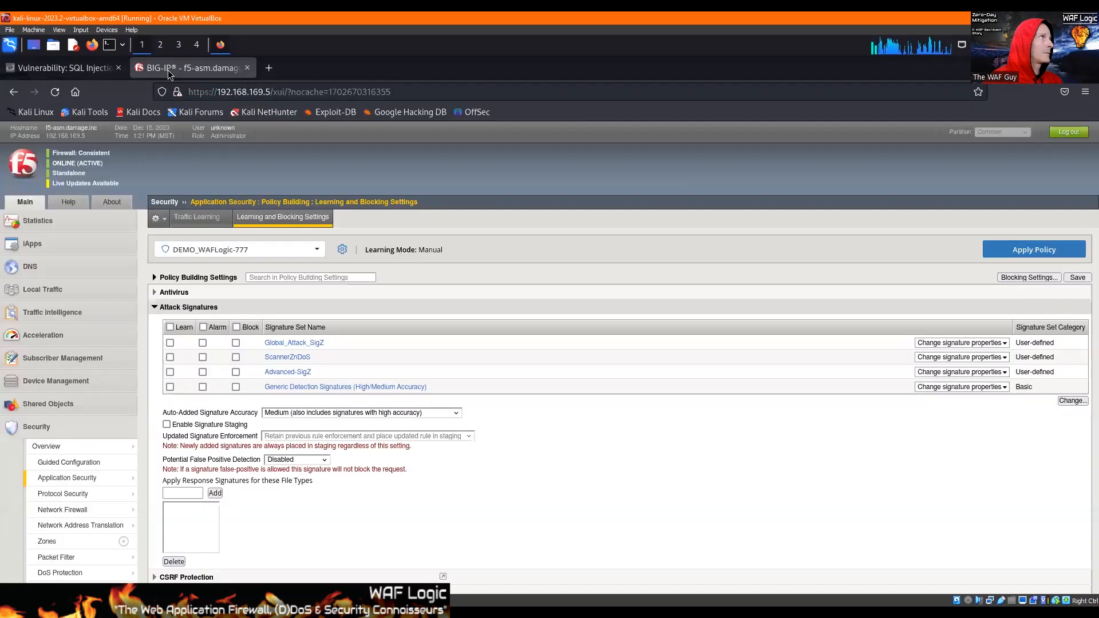
{"action": "mouse_move", "coordinate": [88, 487]}
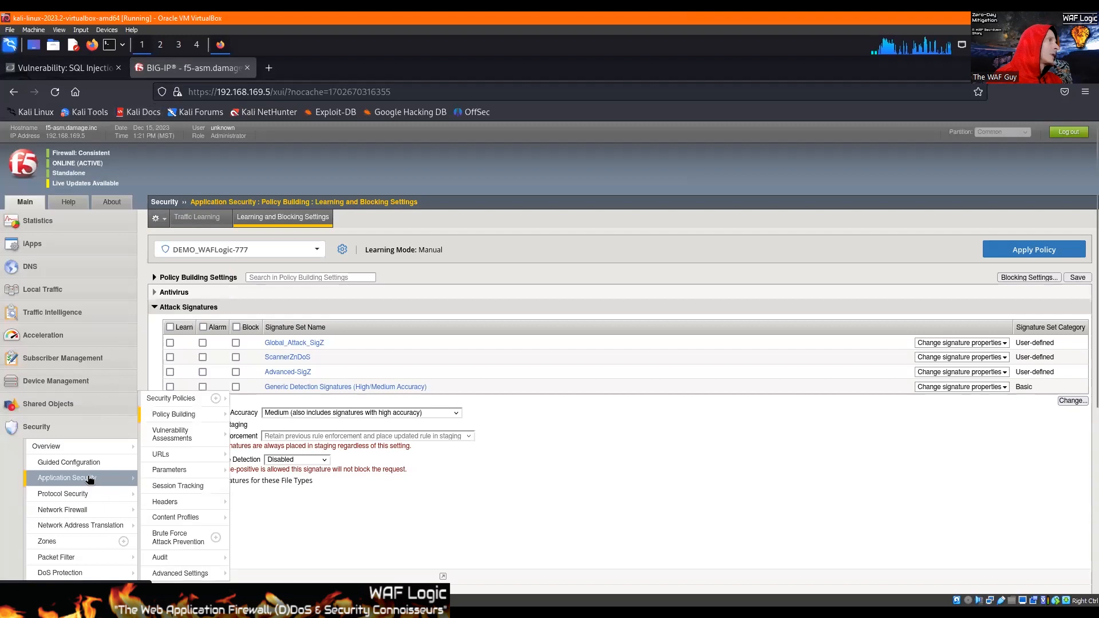
{"action": "mouse_move", "coordinate": [163, 455]}
{"action": "left_click", "coordinate": [245, 459]}
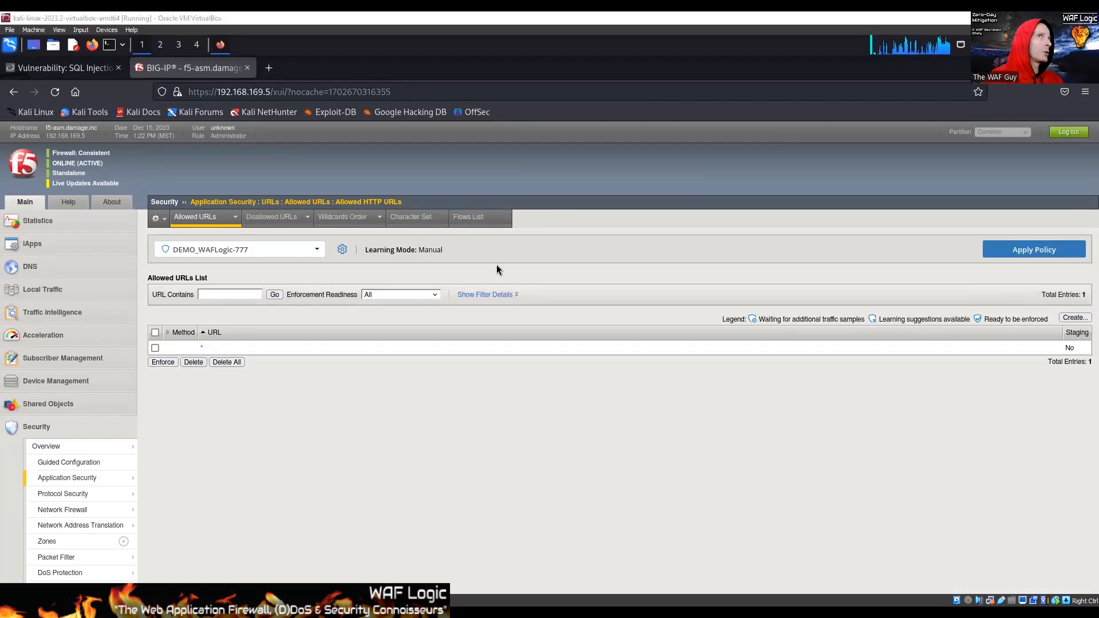
{"action": "left_click", "coordinate": [1008, 253]}
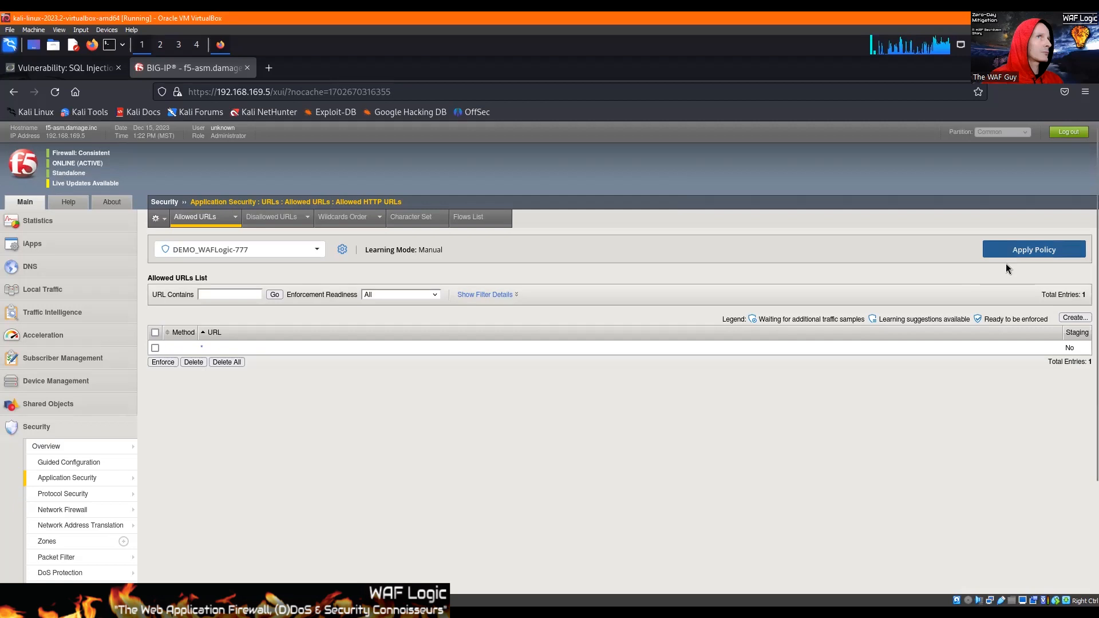
{"action": "left_click", "coordinate": [1064, 317]}
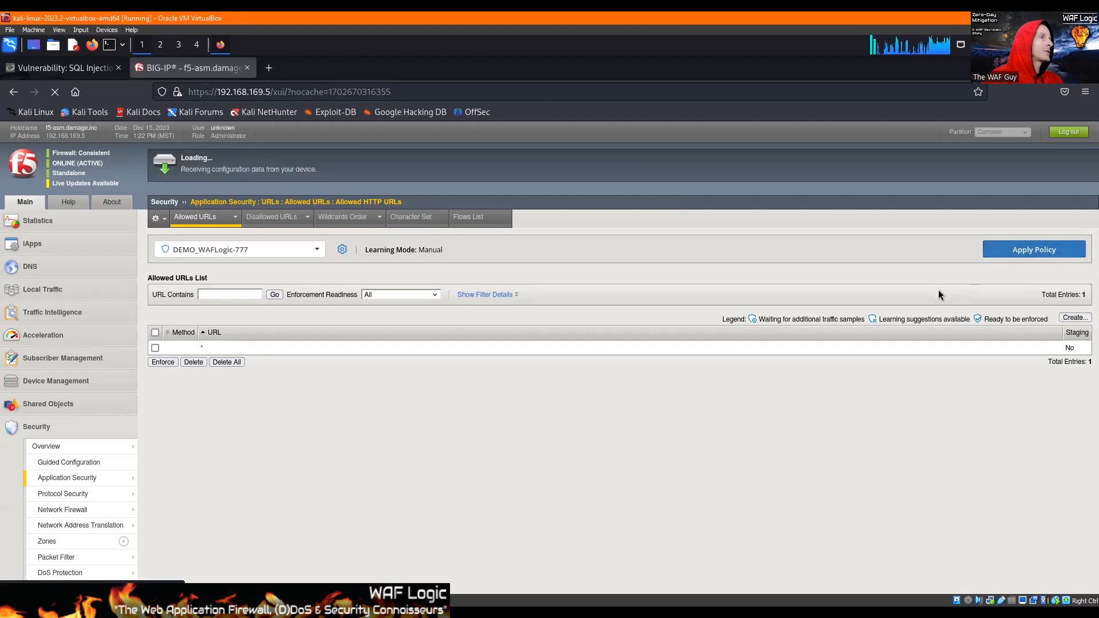
{"action": "scroll", "coordinate": [321, 284], "scroll_direction": "down", "scroll_amount": 3}
{"action": "scroll", "coordinate": [334, 261], "scroll_direction": "up", "scroll_amount": 5}
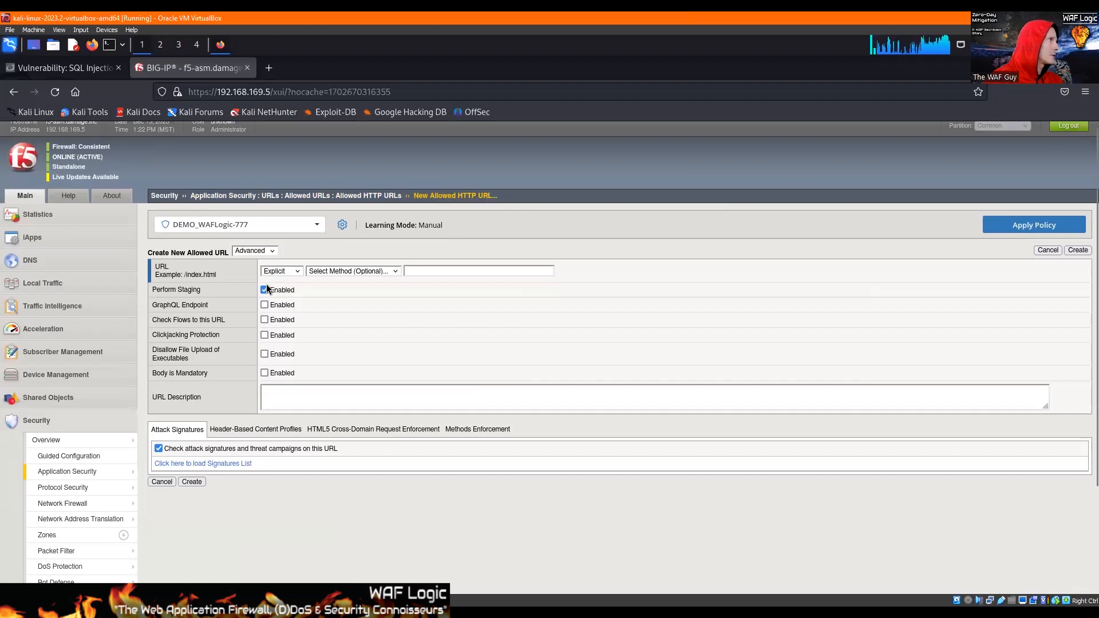
Disable staging for the new URL and set its path to /*/vulnerabilities/sqli/.
{"action": "left_click", "coordinate": [265, 290]}
{"action": "left_click", "coordinate": [444, 271]}
{"action": "key", "text": "ctrl+v"}
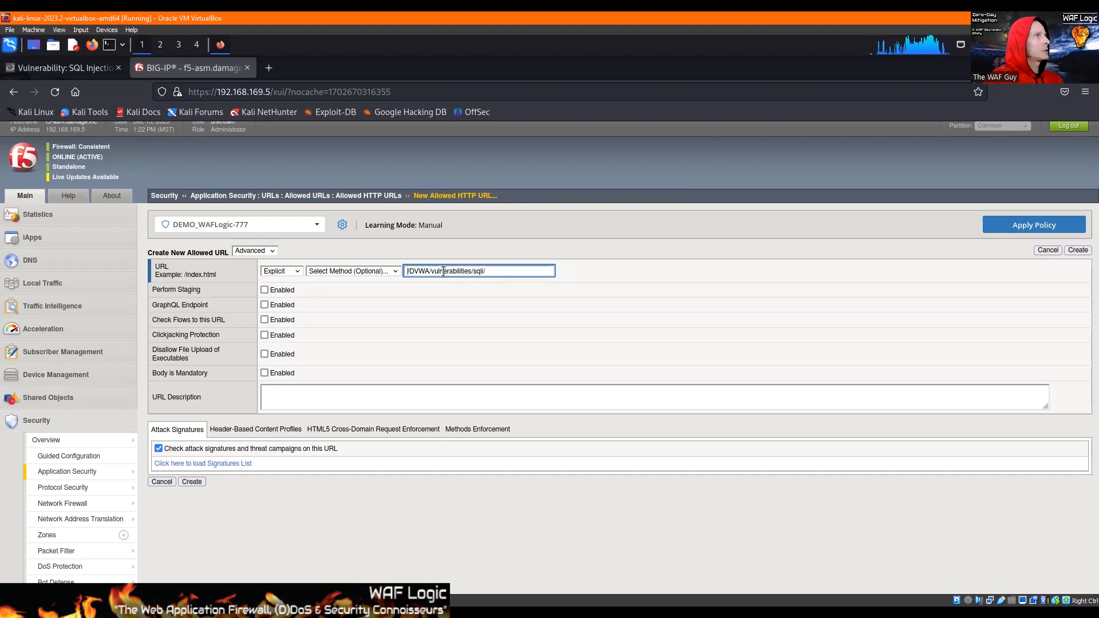
{"action": "key", "text": "shift+Right"}
{"action": "key", "text": "shift+Right"}
{"action": "key", "text": "shift+Right"}
{"action": "key", "text": "shift+Right"}
{"action": "key", "text": "shift+Right"}
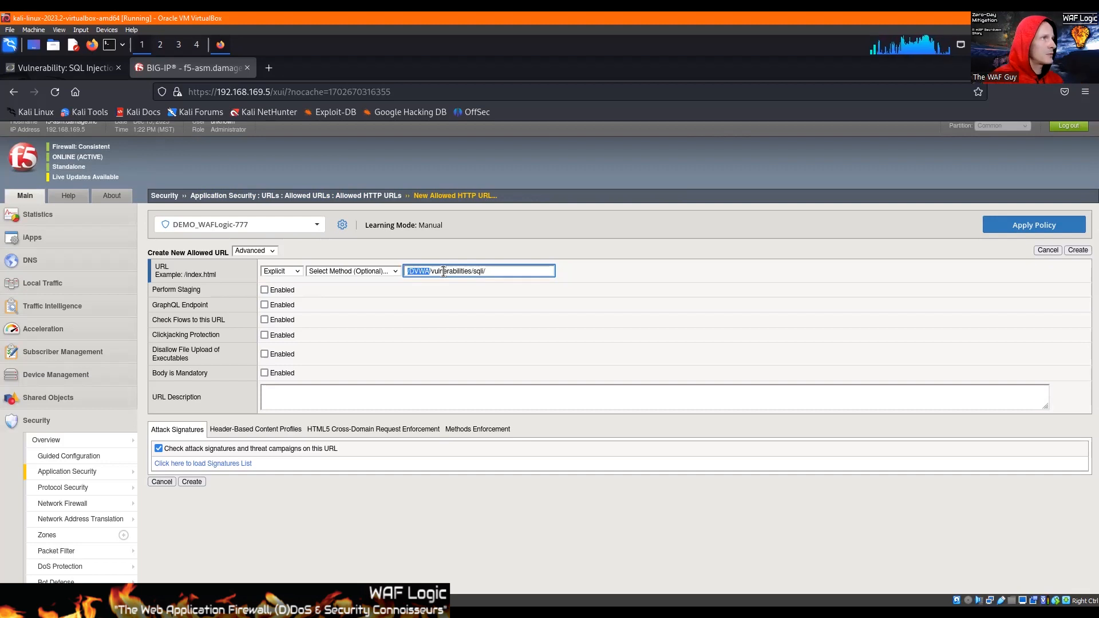
{"action": "type", "text": "/*/"}
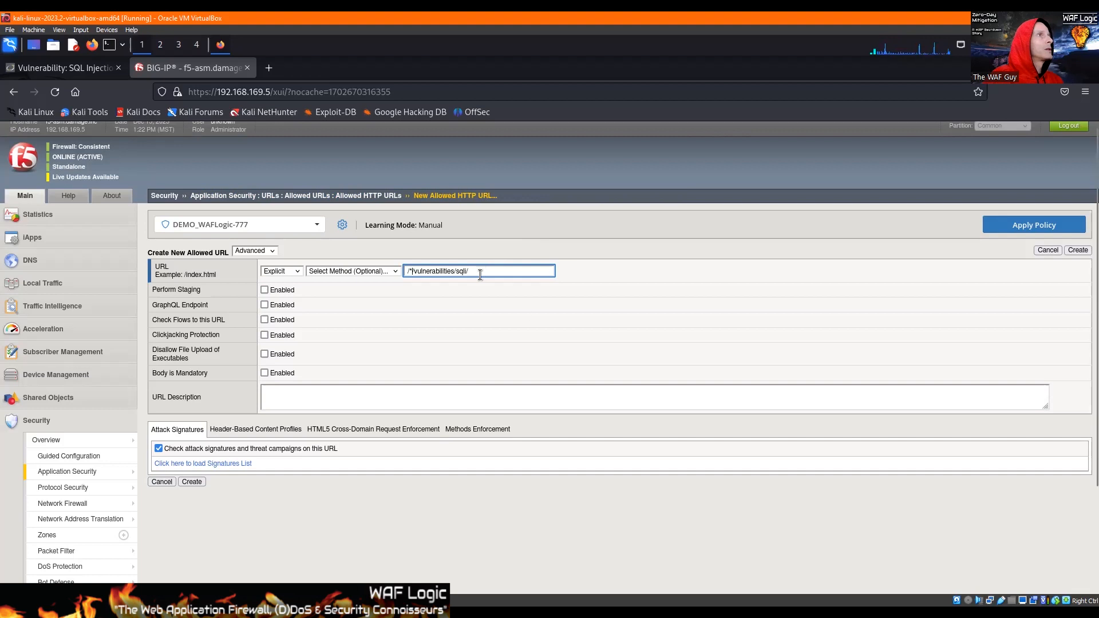
Review the path portion of the SQL Injection page's address on the DVWA site, and return to the BIG-IP console.
{"action": "left_click", "coordinate": [66, 67]}
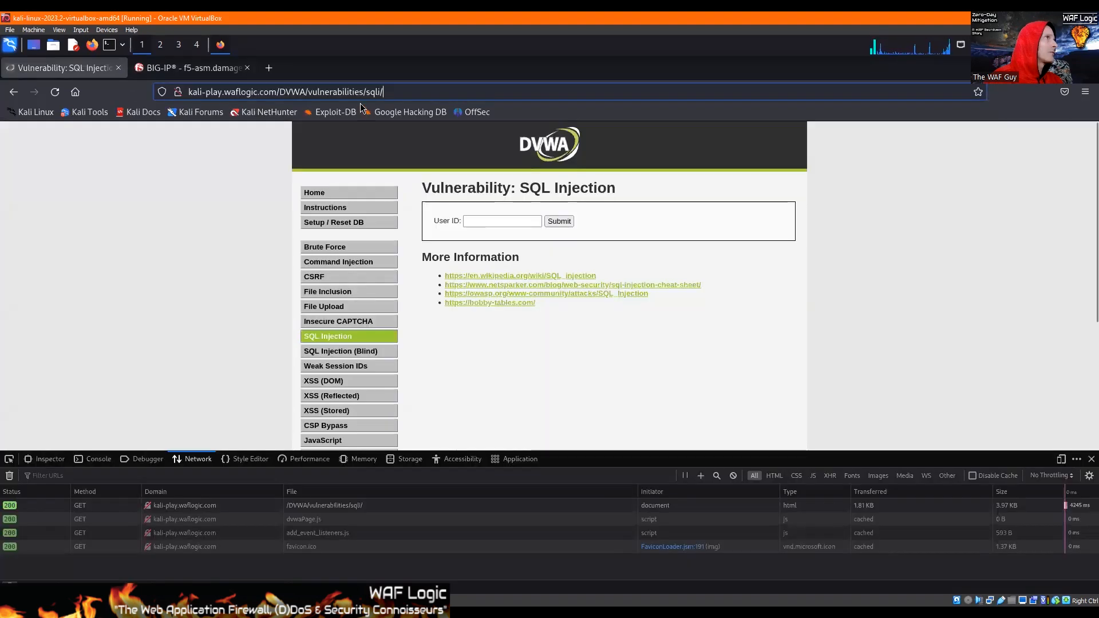
{"action": "left_click", "coordinate": [276, 91], "text": "shift"}
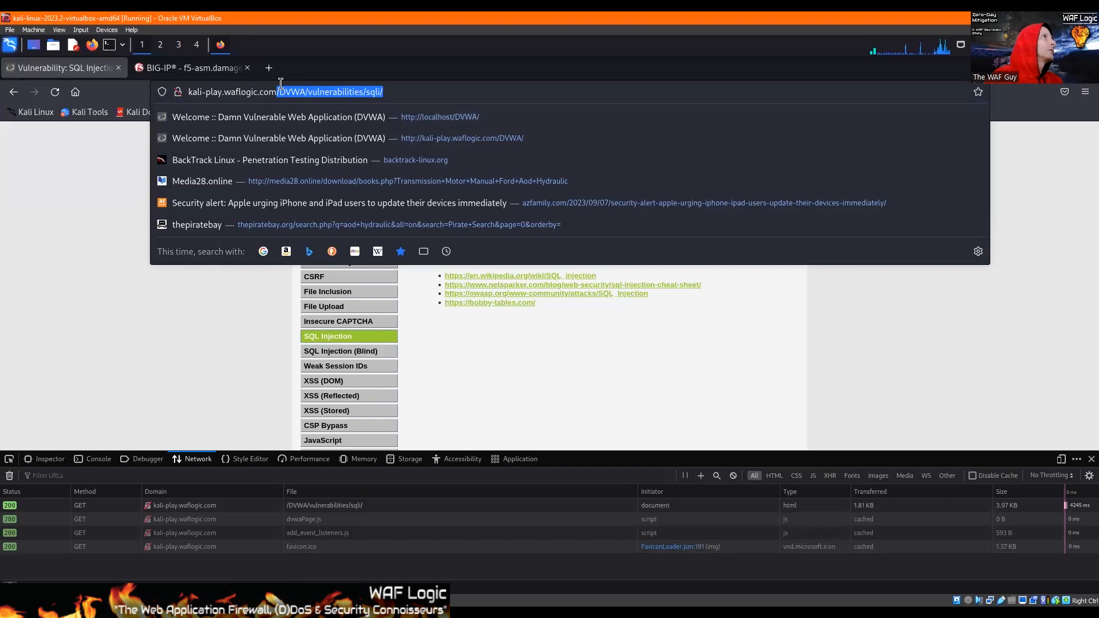
{"action": "left_click", "coordinate": [189, 67]}
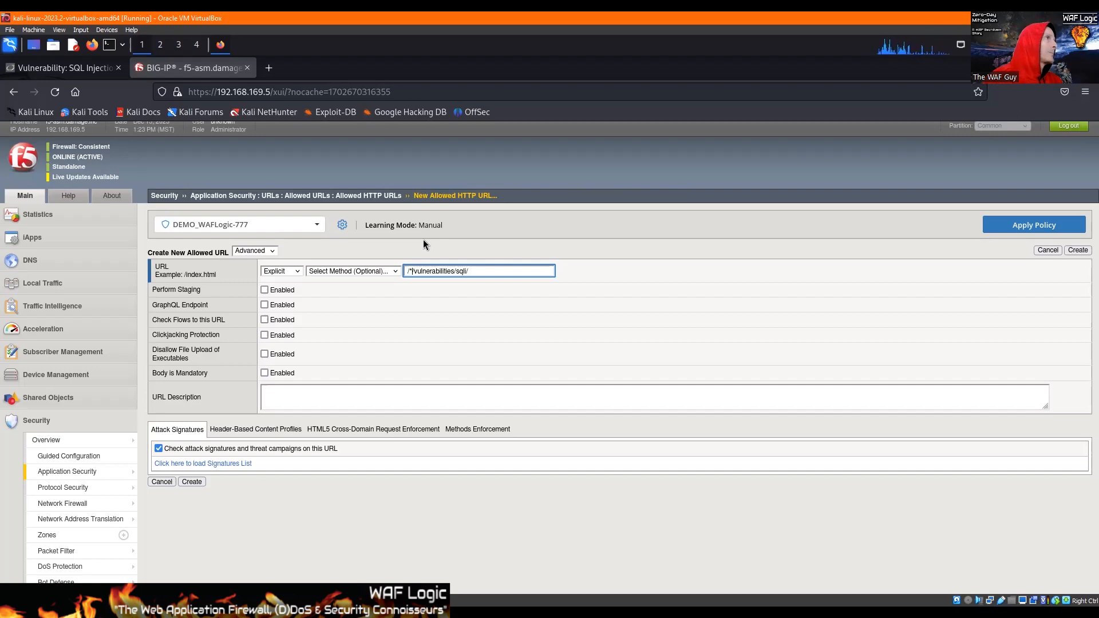
Set the URL type to Wildcard, disable Wildcard Match Includes Slashes and create the allowed URL.
{"action": "left_click", "coordinate": [282, 271]}
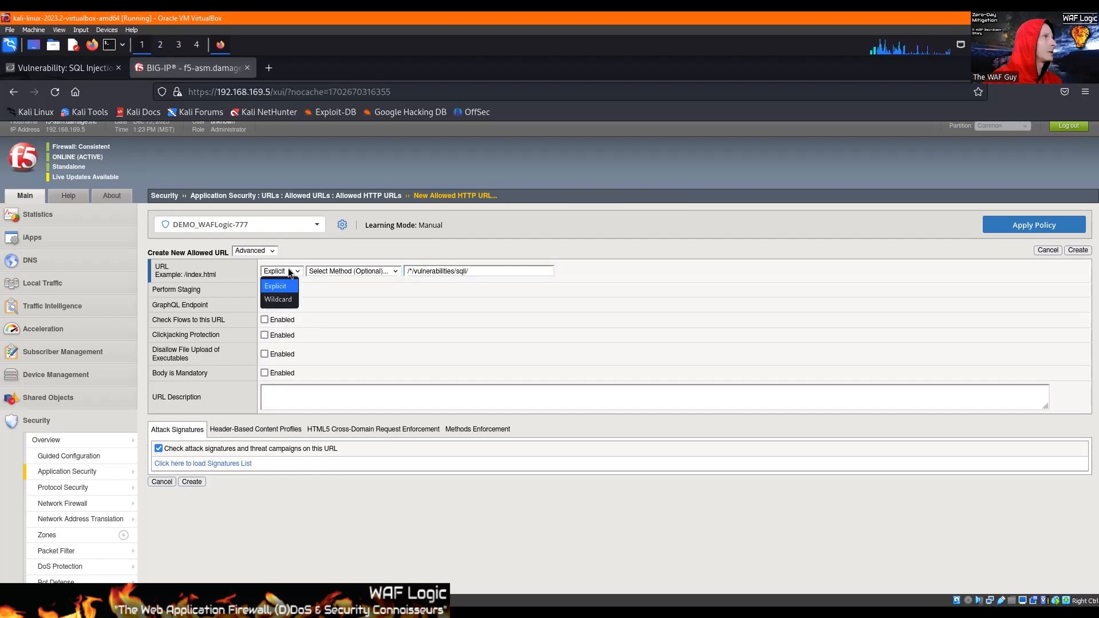
{"action": "left_click", "coordinate": [282, 297]}
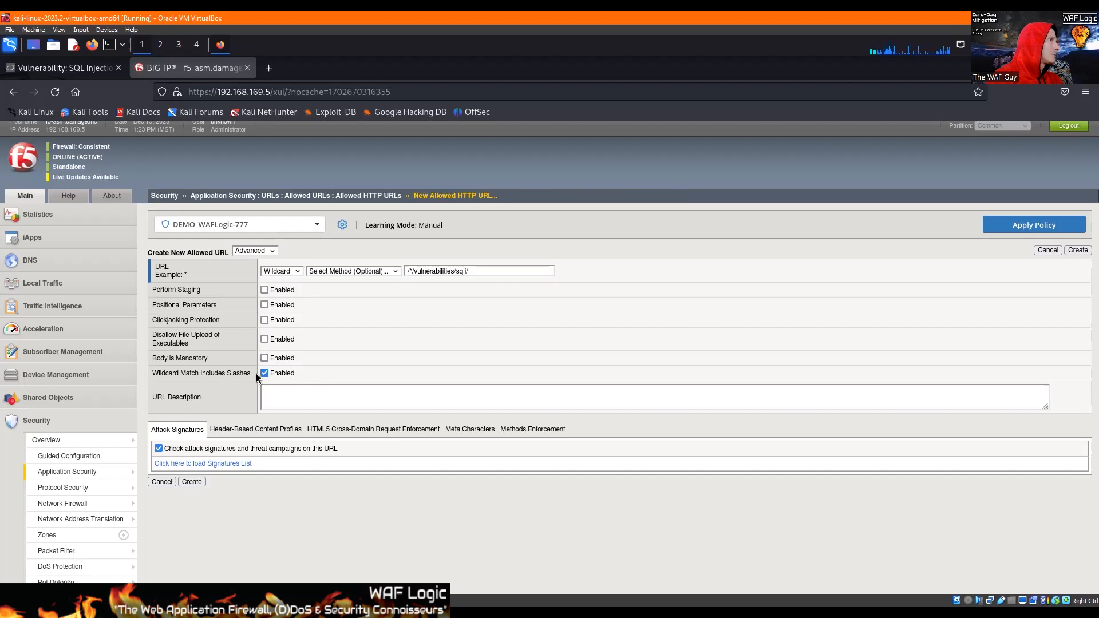
{"action": "scroll", "coordinate": [263, 376], "scroll_direction": "up", "scroll_amount": 1}
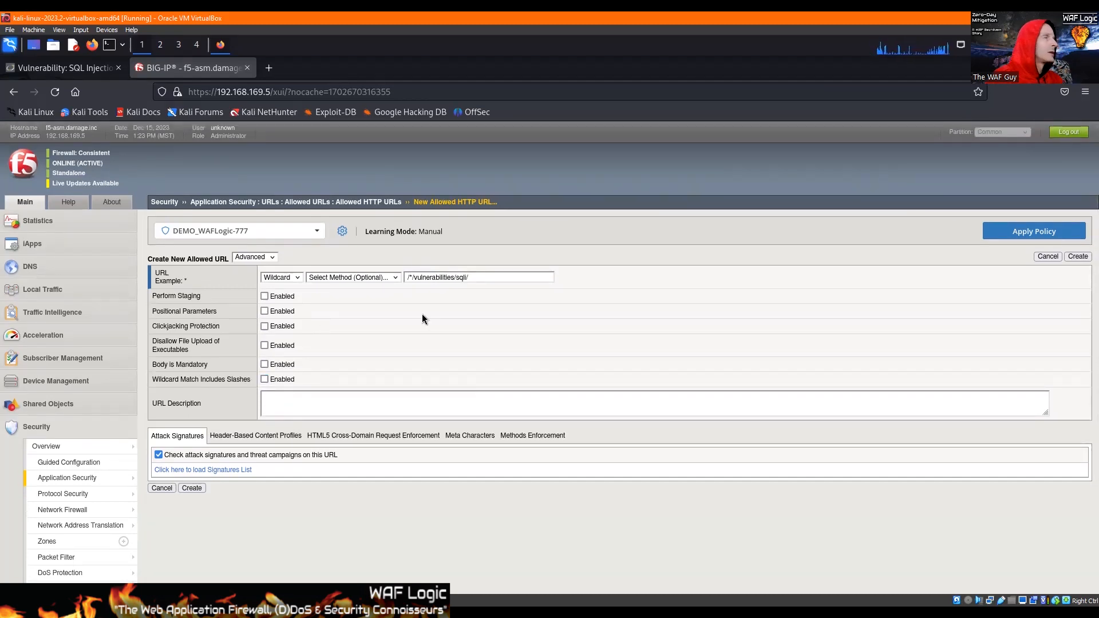
{"action": "left_click", "coordinate": [182, 489]}
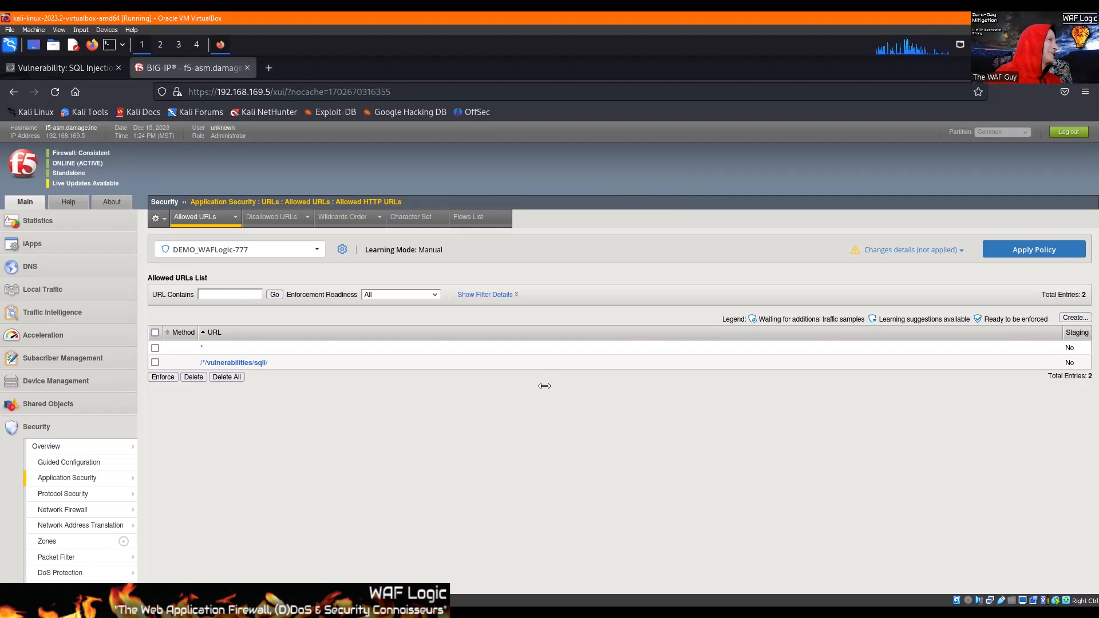
Start a new explicit application security parameter and name it id.
{"action": "mouse_move", "coordinate": [114, 478]}
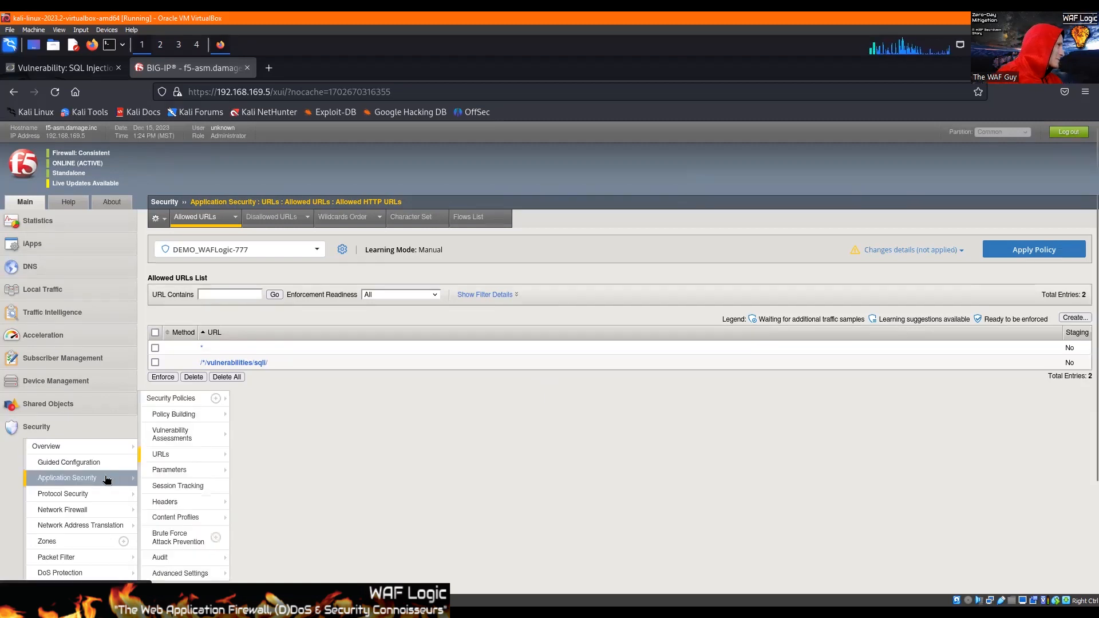
{"action": "mouse_move", "coordinate": [183, 473]}
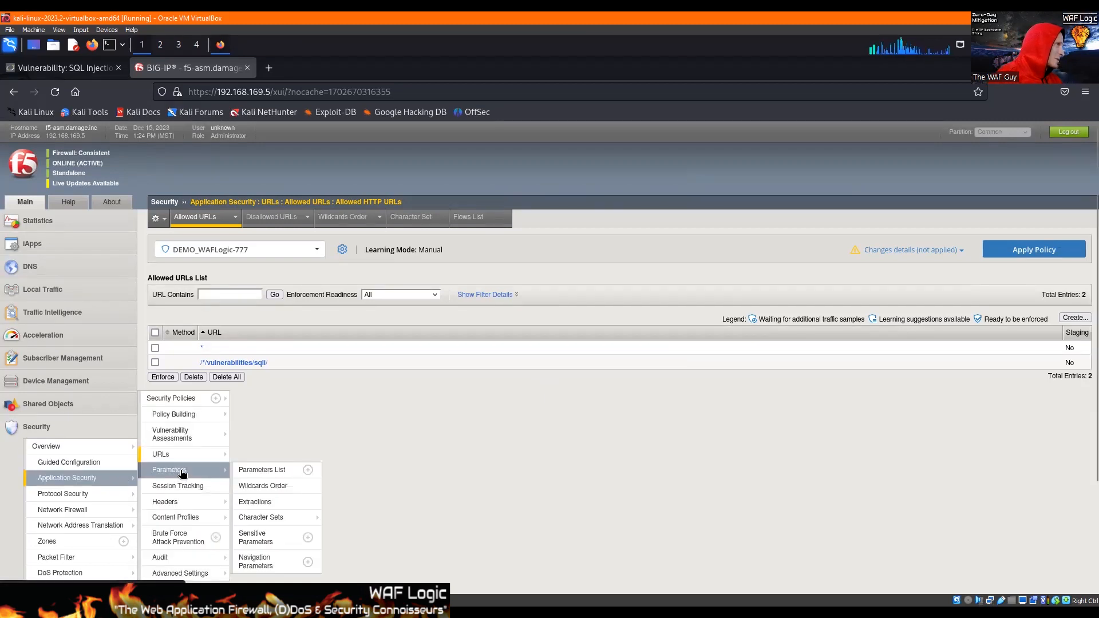
{"action": "left_click", "coordinate": [308, 471]}
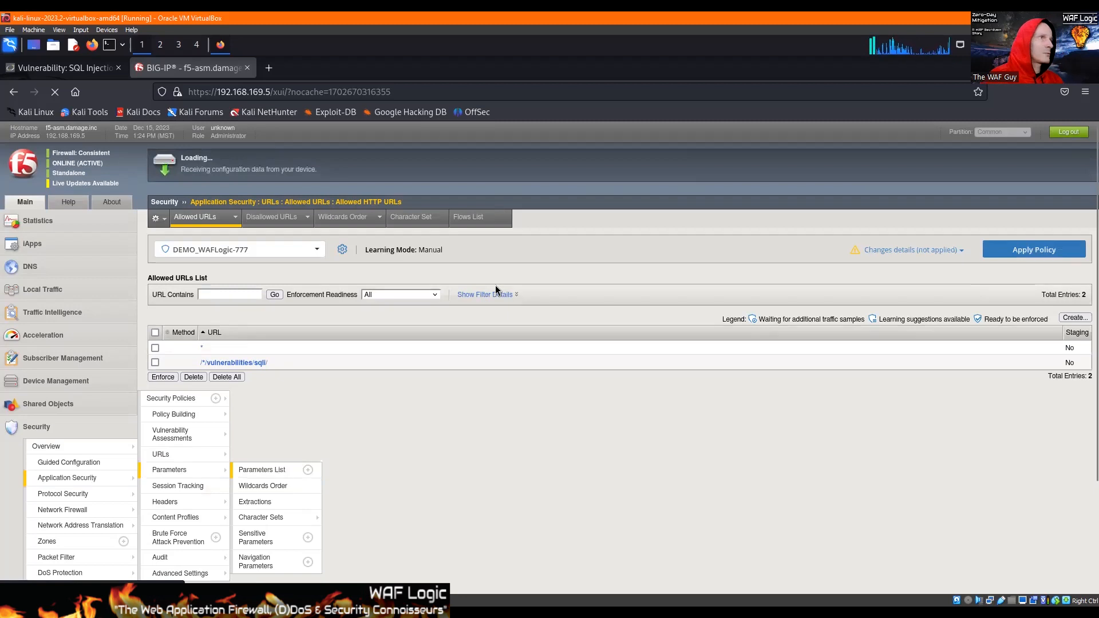
{"action": "left_click", "coordinate": [329, 275]}
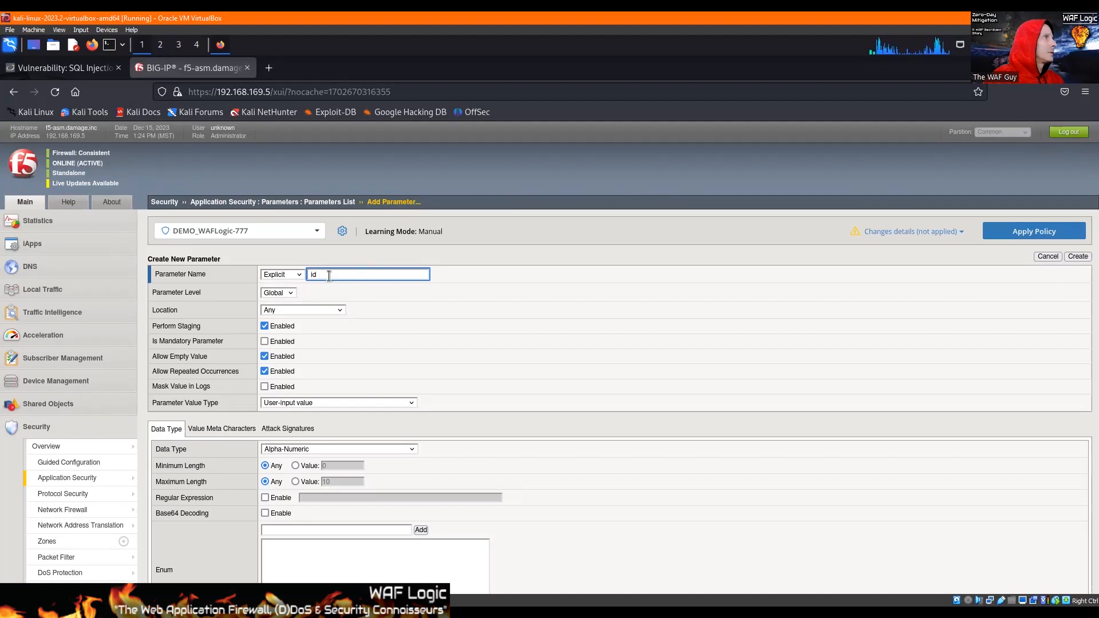
Switch to the DVWA SQL Injection page and fill the User ID field with a long random string of letters and semicolons.
{"action": "left_click", "coordinate": [92, 70]}
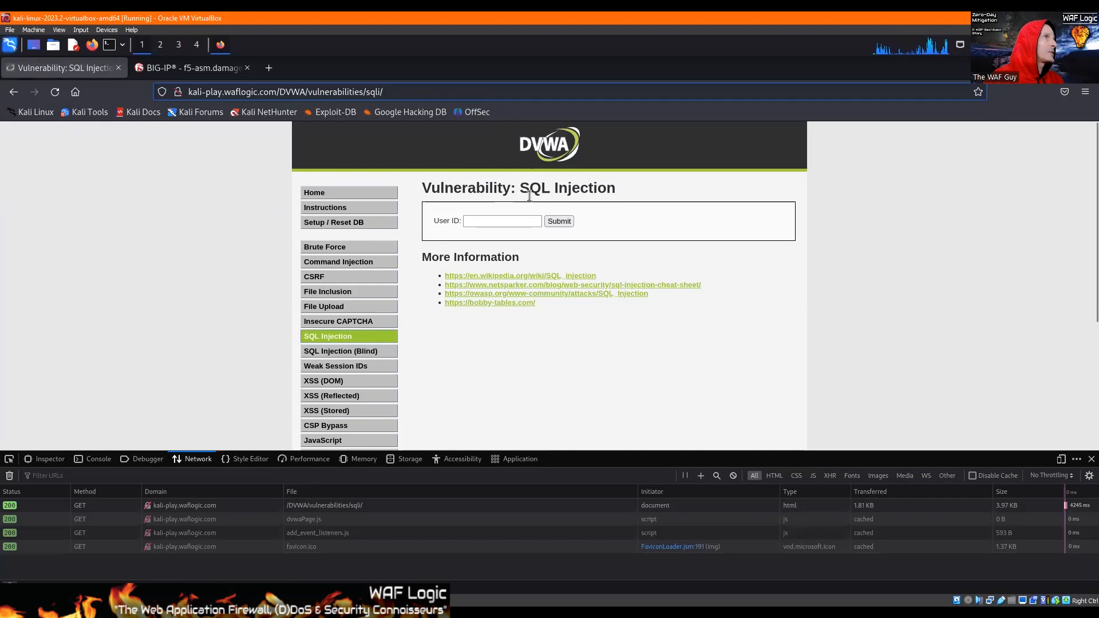
{"action": "left_click", "coordinate": [496, 220]}
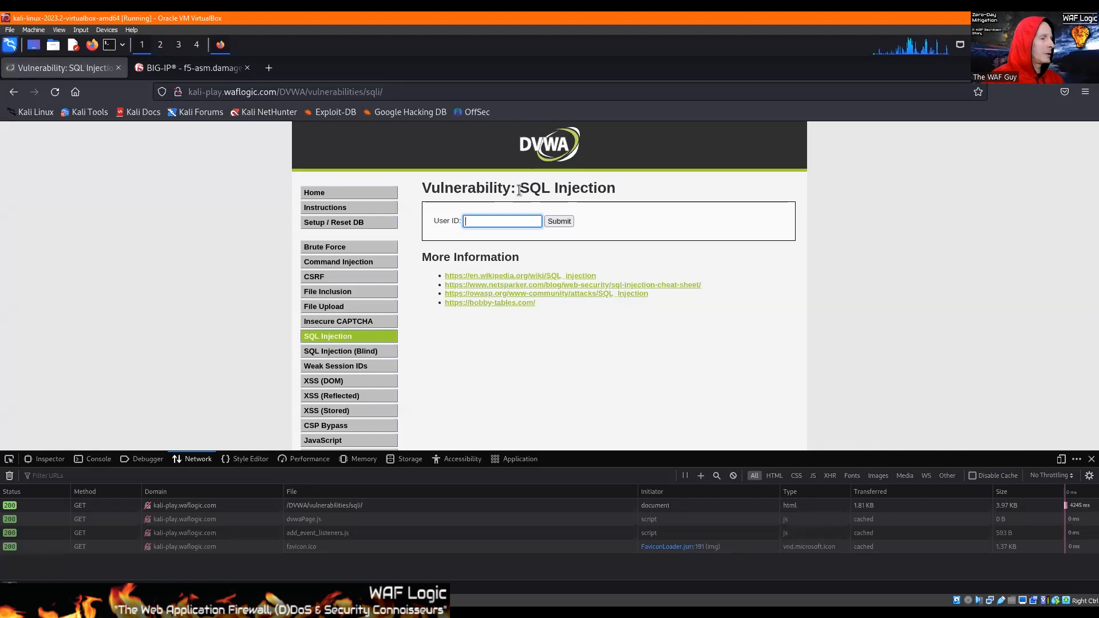
{"action": "type", "text": "asd;f"}
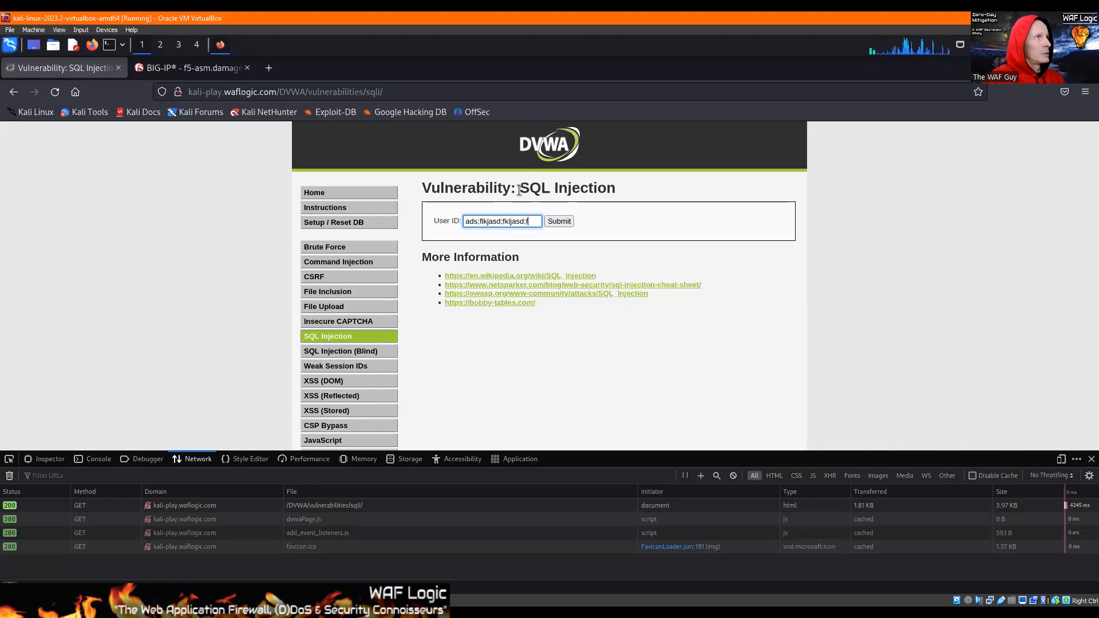
{"action": "type", "text": "lkjasd;flkjasd;flkjasd;flkjasd;flkjasd;flkjasdf;lkjadsf;lkj"}
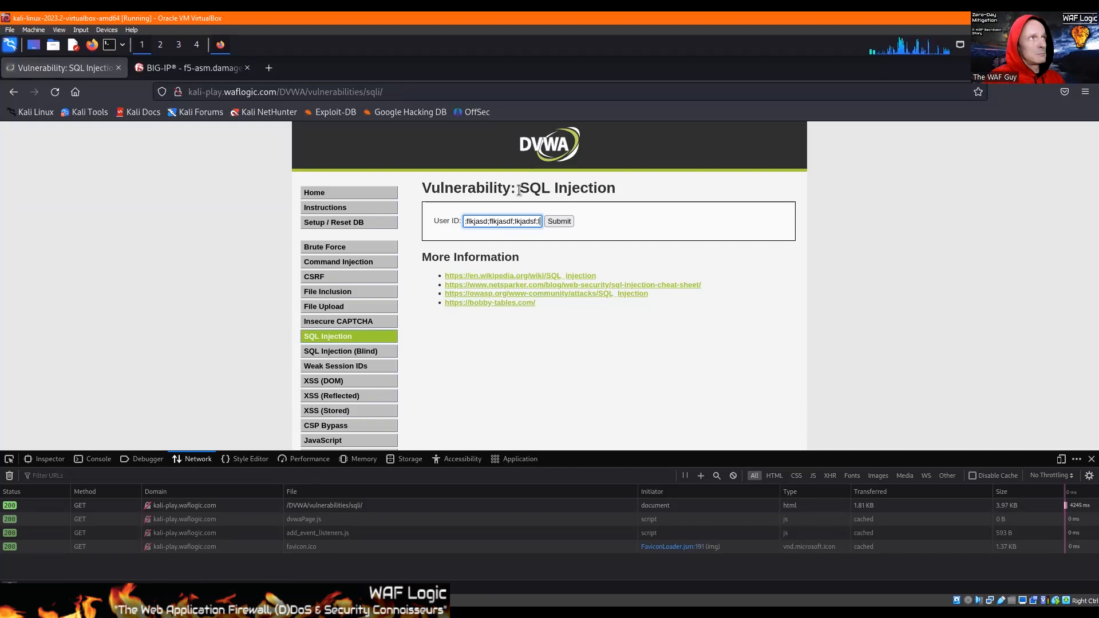
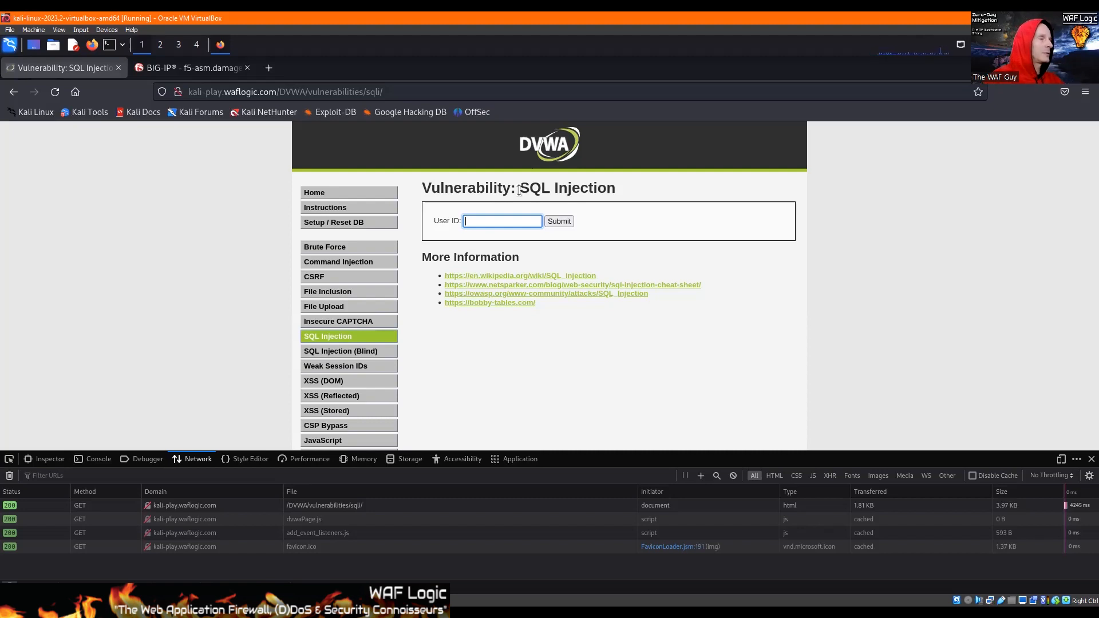
Enter a short plain-letter sample username in the User ID field of the SQL Injection page.
{"action": "type", "text": "jimbobj"}
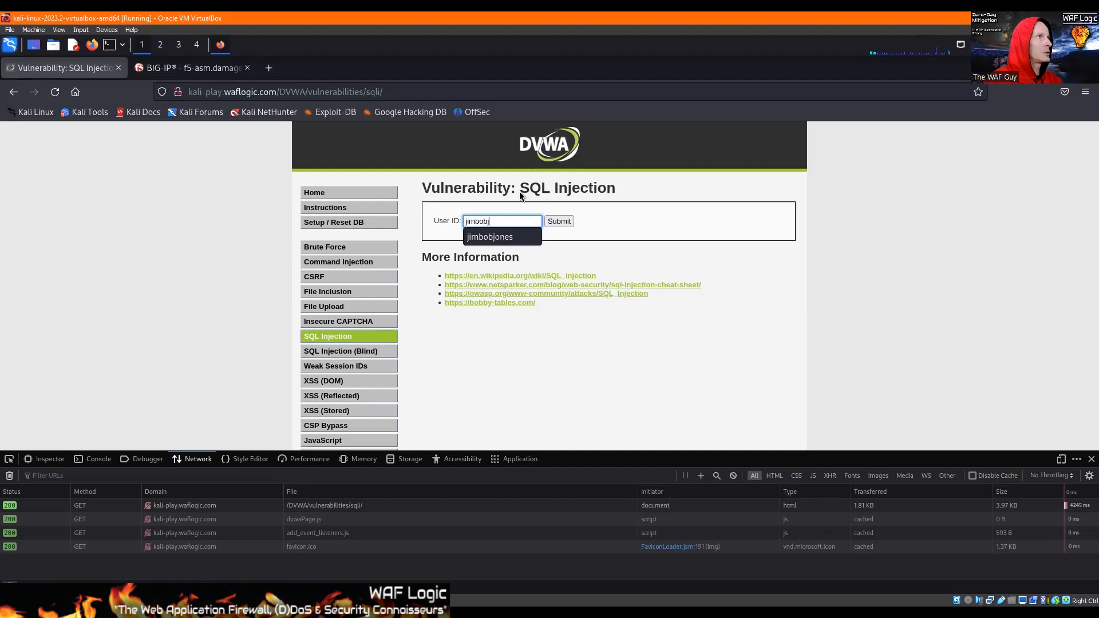
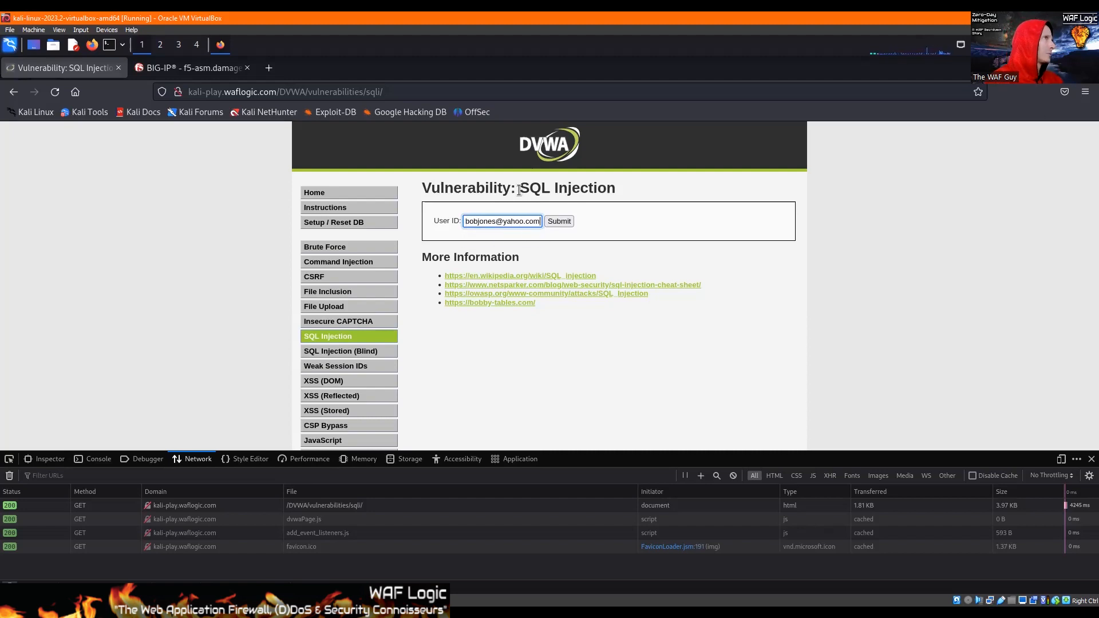
Select the domain part after the @ sign of the sample e-mail address in the User ID field.
{"action": "key", "text": "ctrl+shift+Left"}
{"action": "key", "text": "ctrl+shift+Left"}
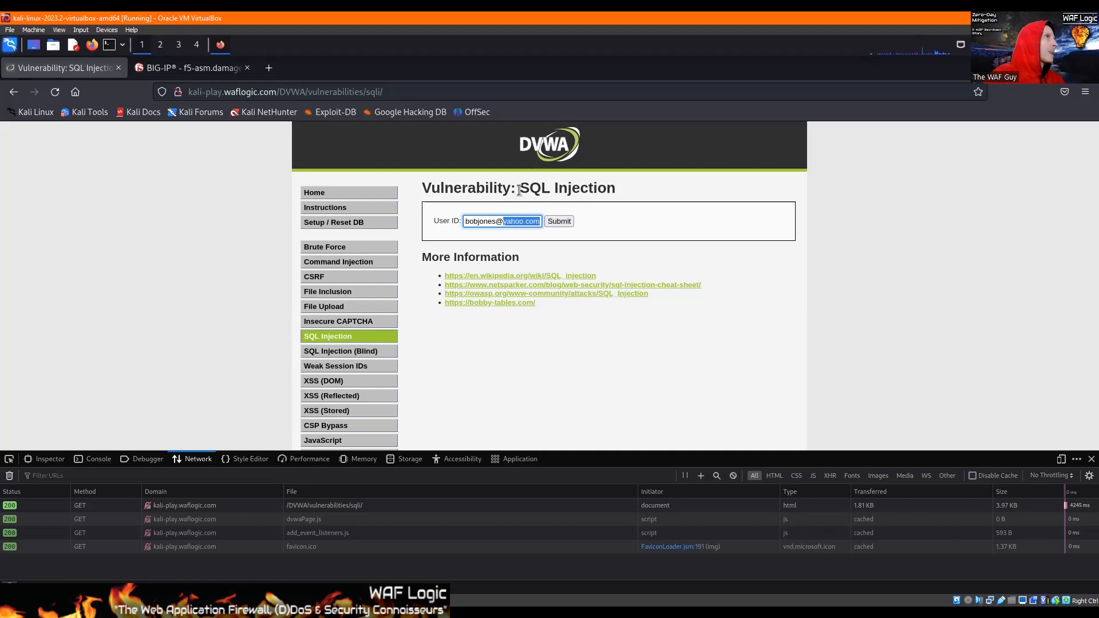
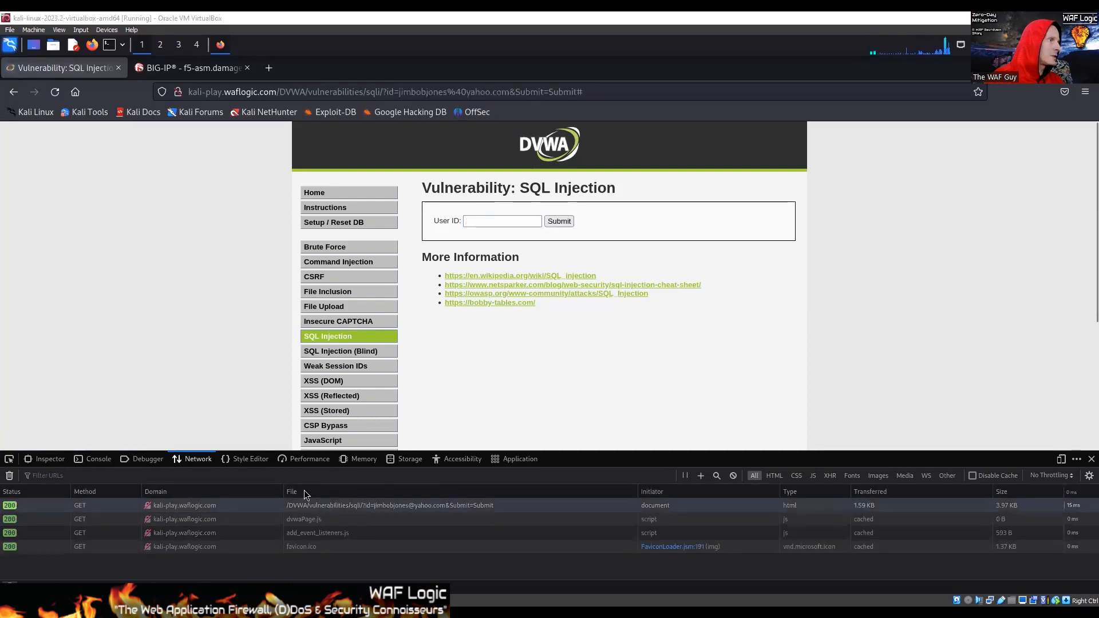
Inspect the headers of the submitted SQL injection page request and highlight the id query string in its URL.
{"action": "left_click", "coordinate": [305, 505]}
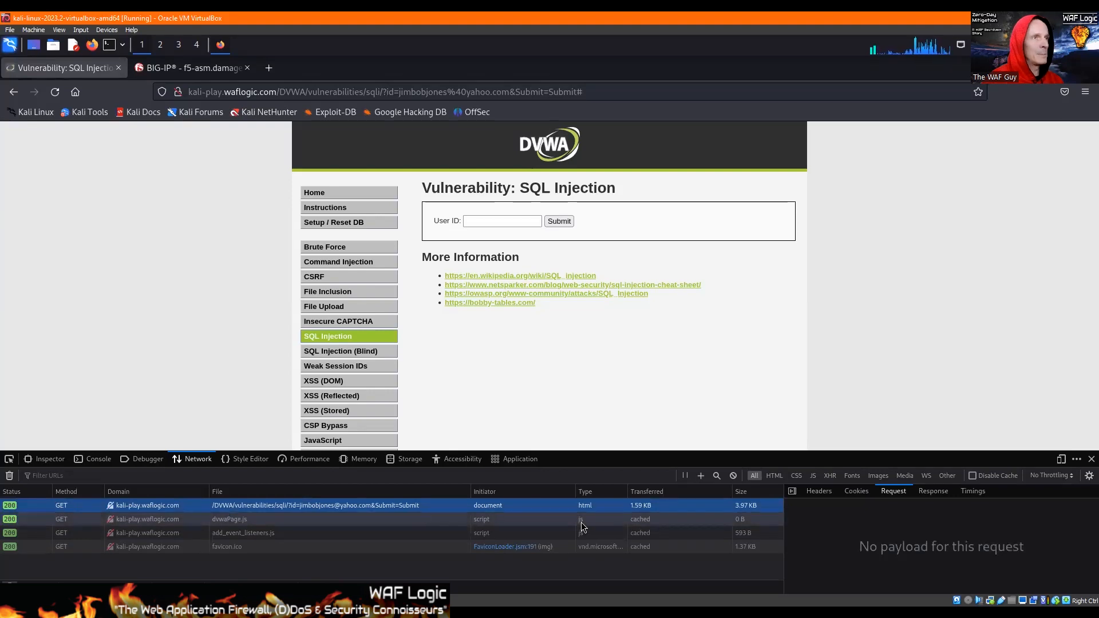
{"action": "left_click", "coordinate": [812, 490]}
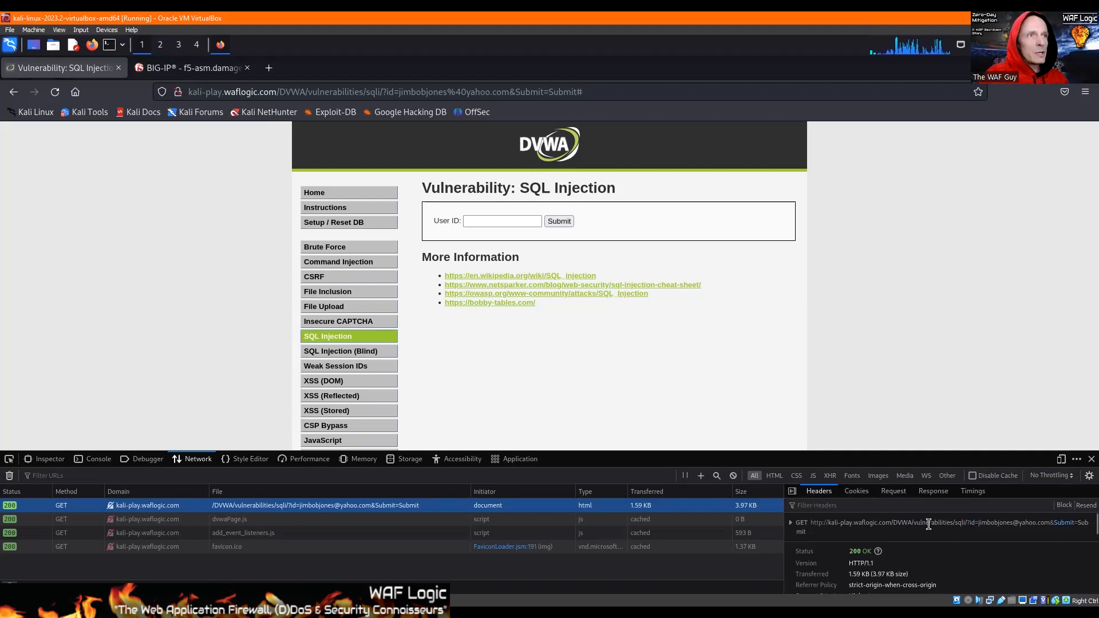
{"action": "left_click_drag", "start_coordinate": [972, 523], "coordinate": [1067, 523]}
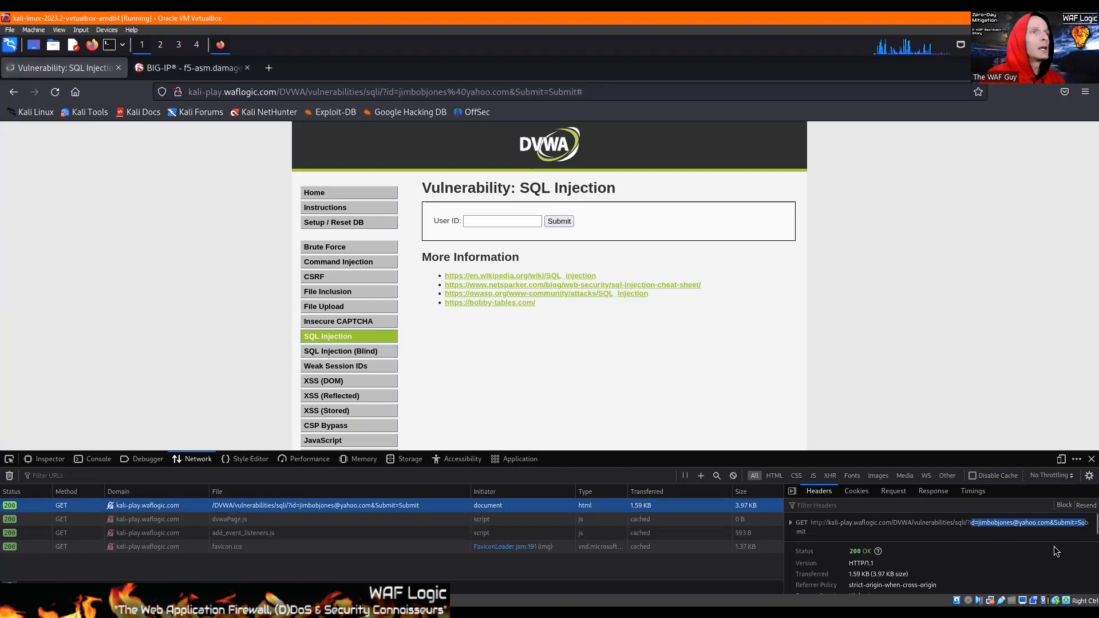
{"action": "left_click", "coordinate": [976, 525]}
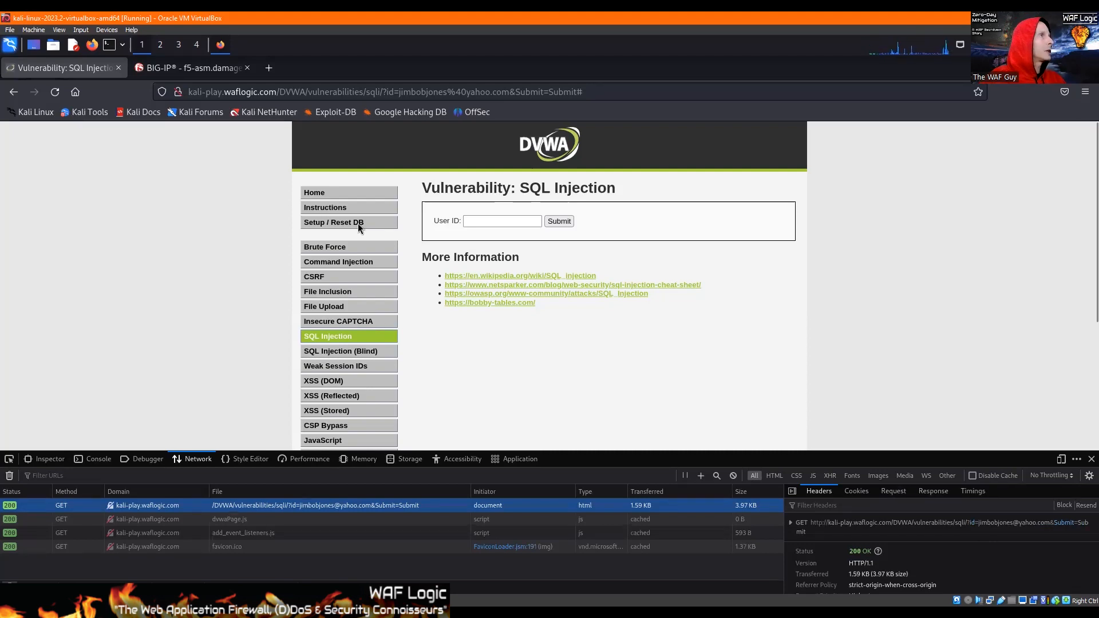
Switch to the BIG-IP parameter form and set the id parameter's maximum length to 128.
{"action": "left_click", "coordinate": [194, 69]}
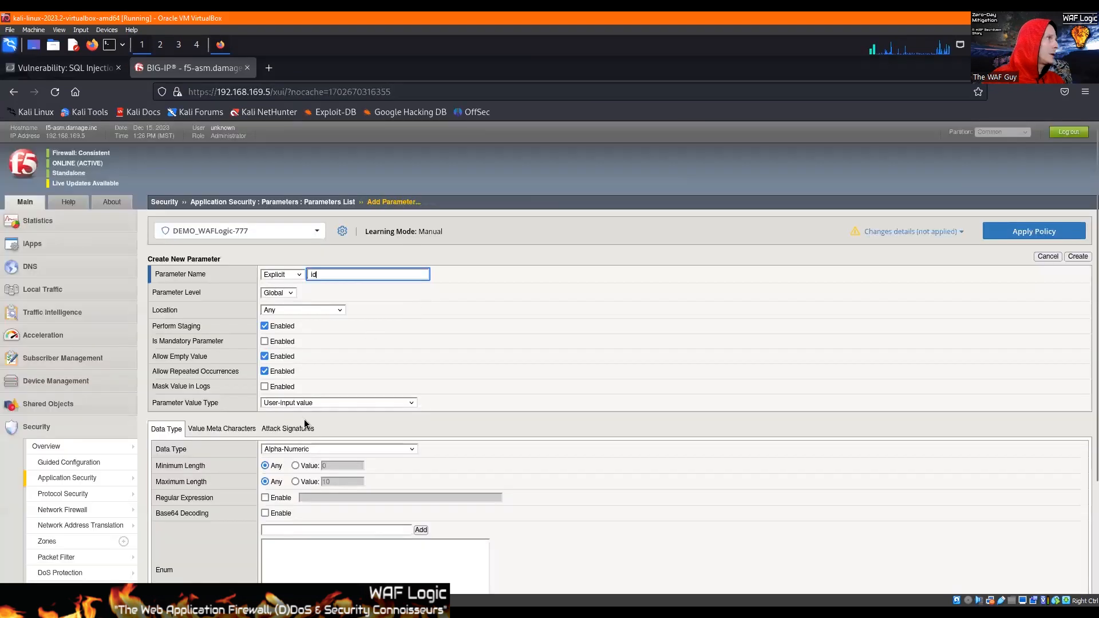
{"action": "left_click", "coordinate": [294, 486]}
{"action": "left_click", "coordinate": [346, 481]}
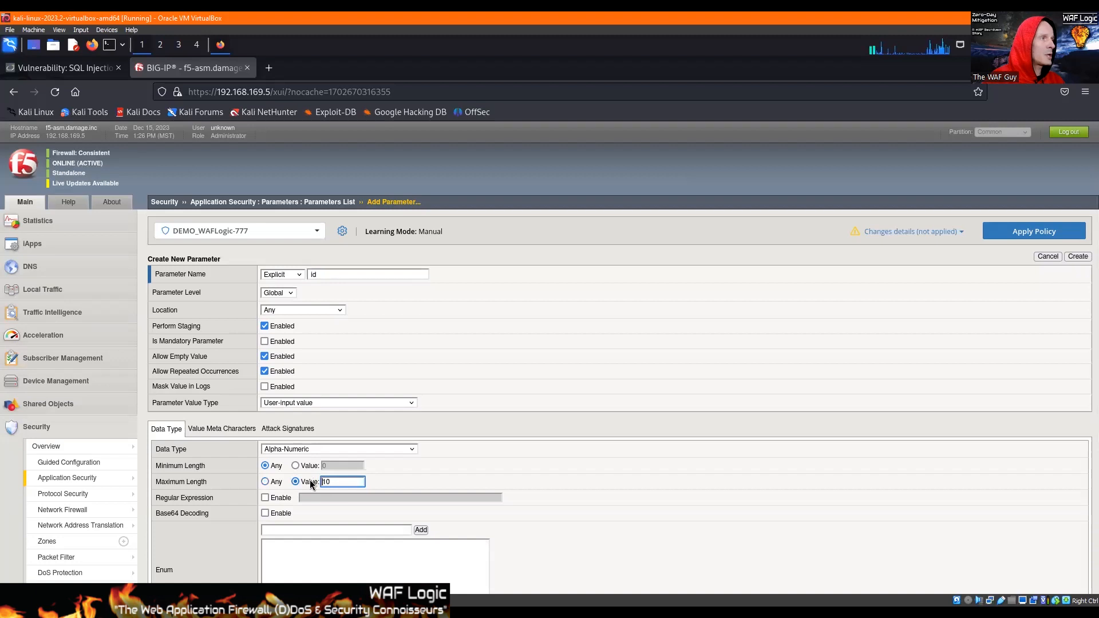
{"action": "double_click", "coordinate": [341, 479]}
{"action": "type", "text": "128"}
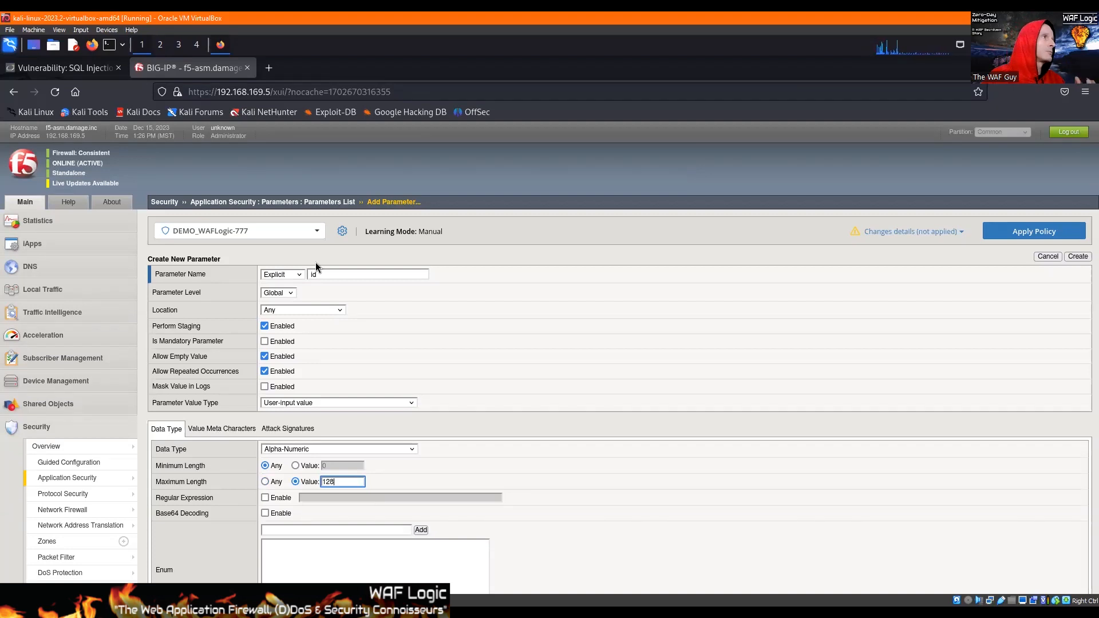
Disable staging and repeated occurrences for the new id parameter.
{"action": "left_click", "coordinate": [333, 274]}
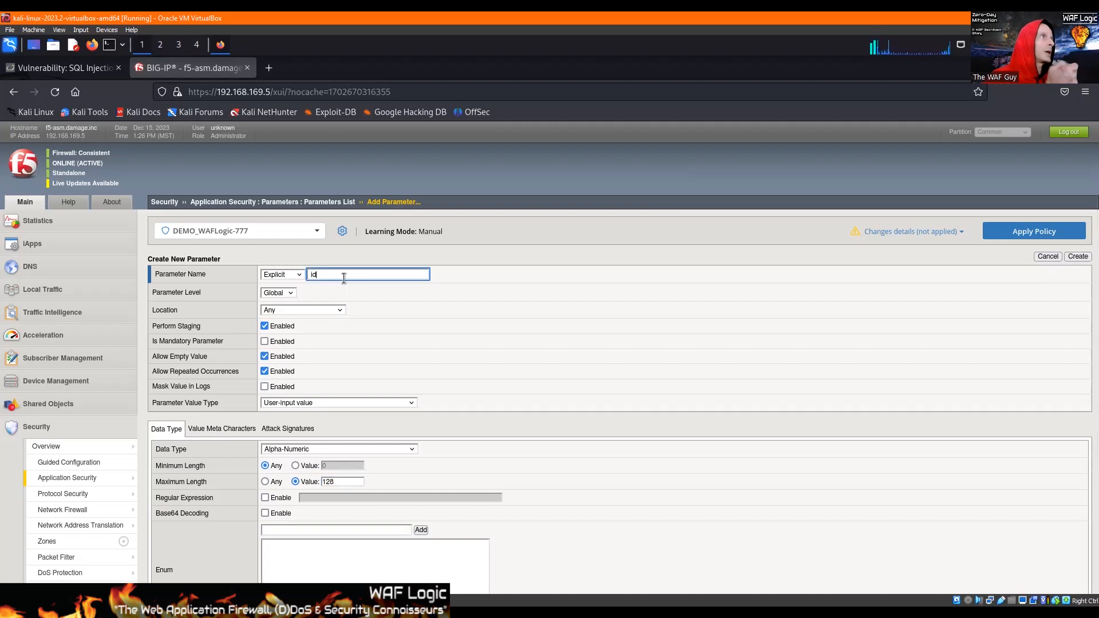
{"action": "left_click", "coordinate": [264, 325]}
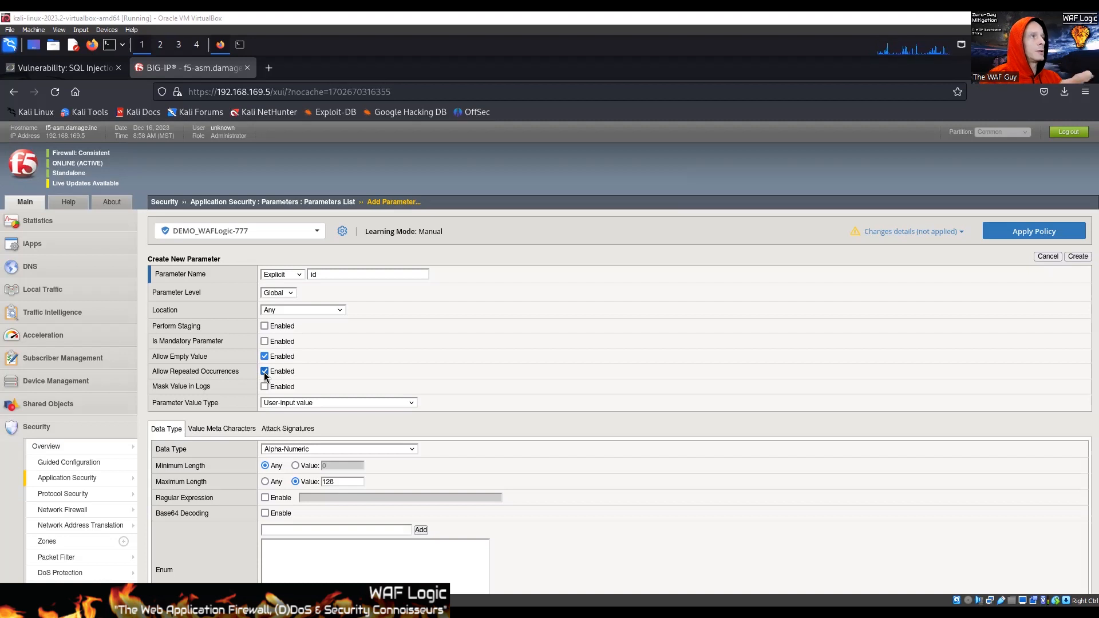
{"action": "left_click", "coordinate": [56, 66]}
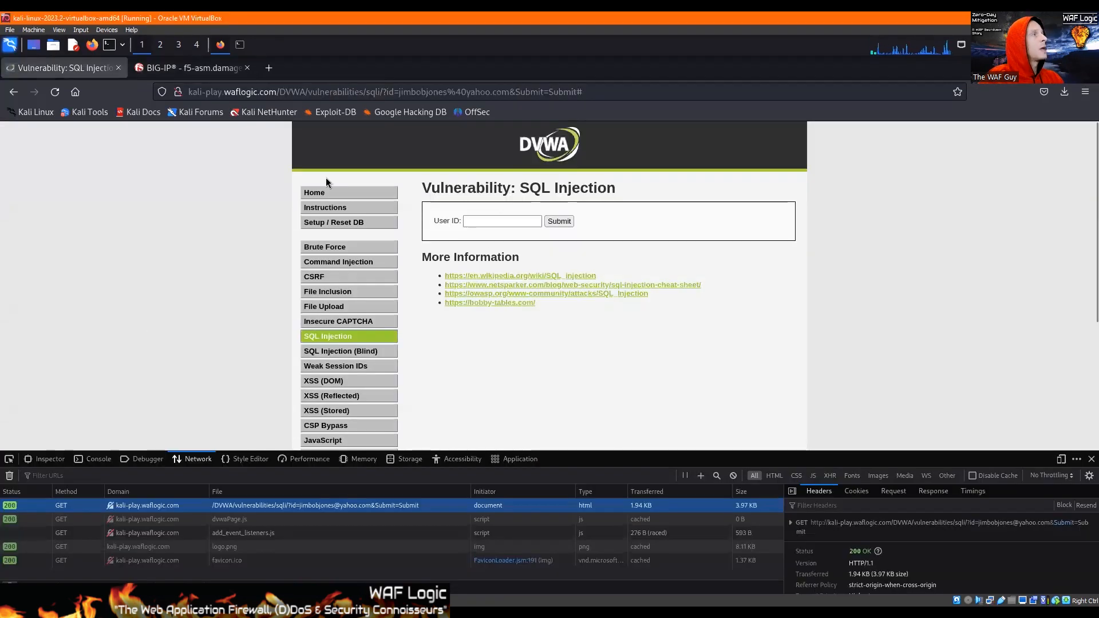
{"action": "left_click", "coordinate": [192, 69]}
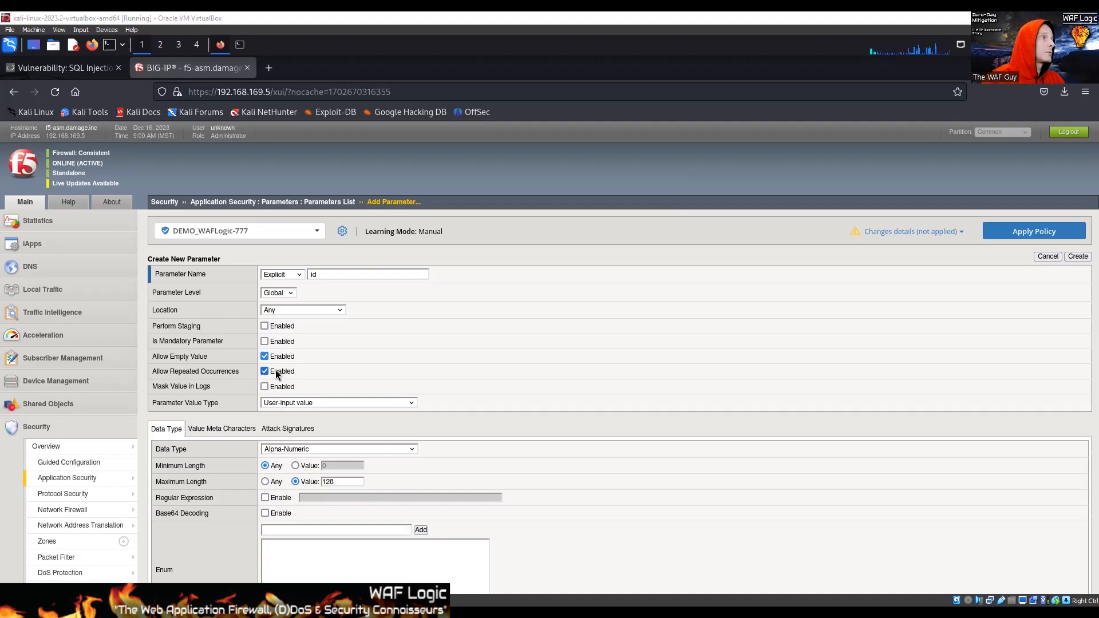
{"action": "left_click", "coordinate": [276, 371]}
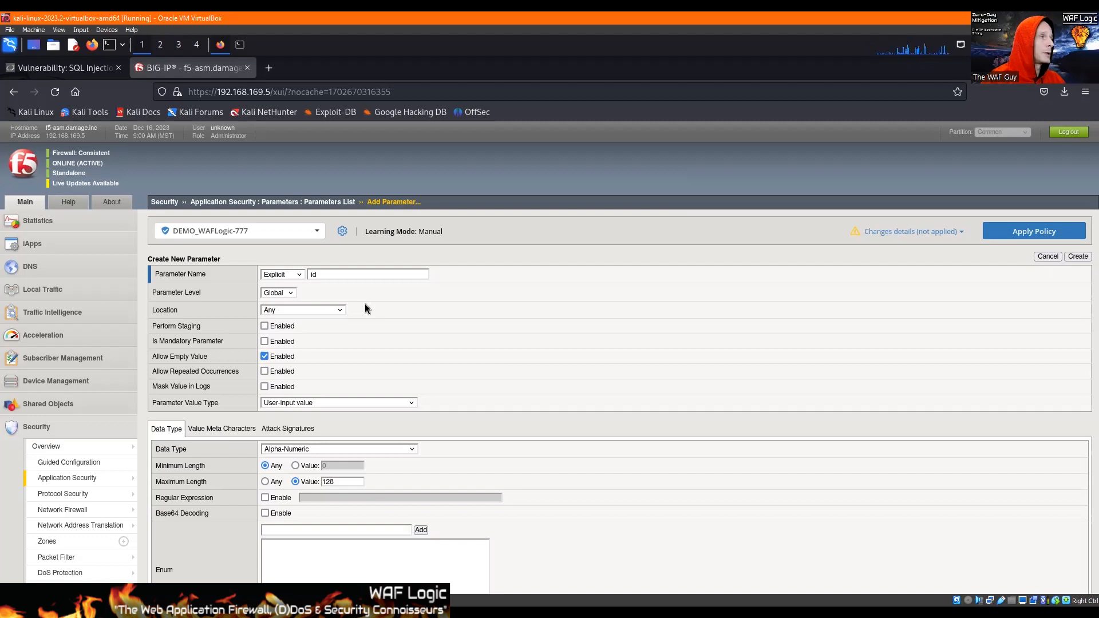
Enable meta character checking on the id parameter's value.
{"action": "left_click", "coordinate": [213, 431]}
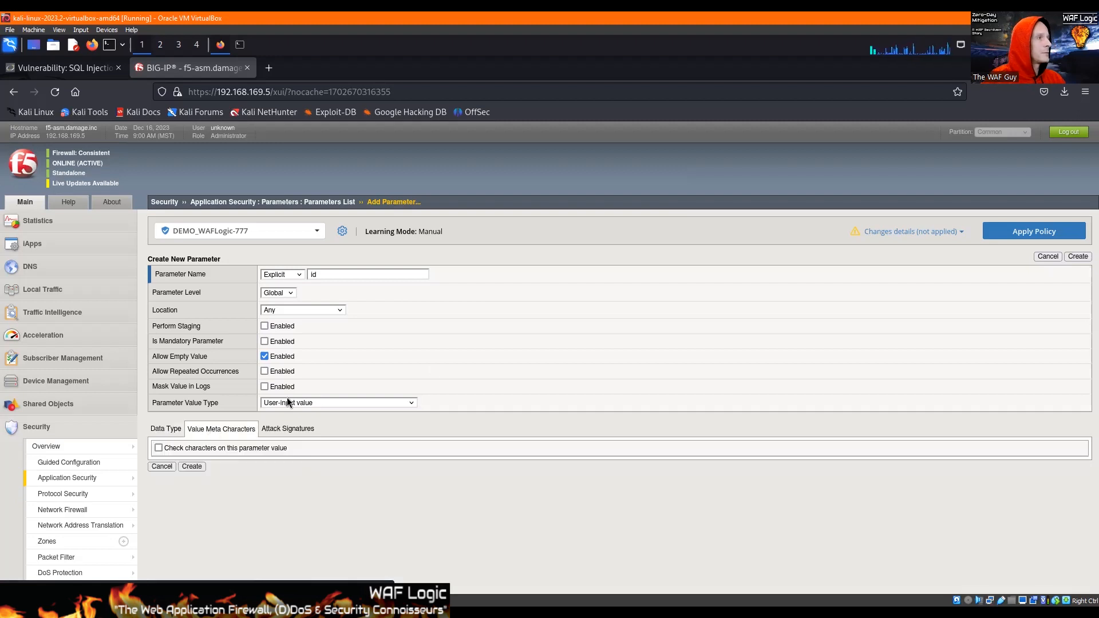
{"action": "left_click", "coordinate": [158, 448]}
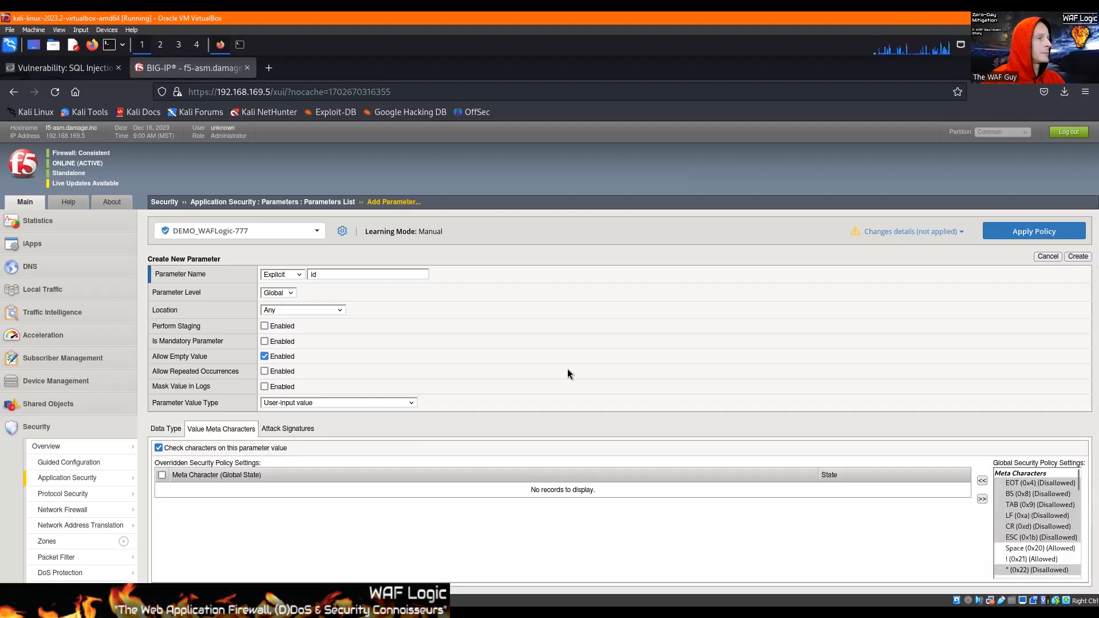
{"action": "scroll", "coordinate": [568, 368], "scroll_direction": "down", "scroll_amount": 2}
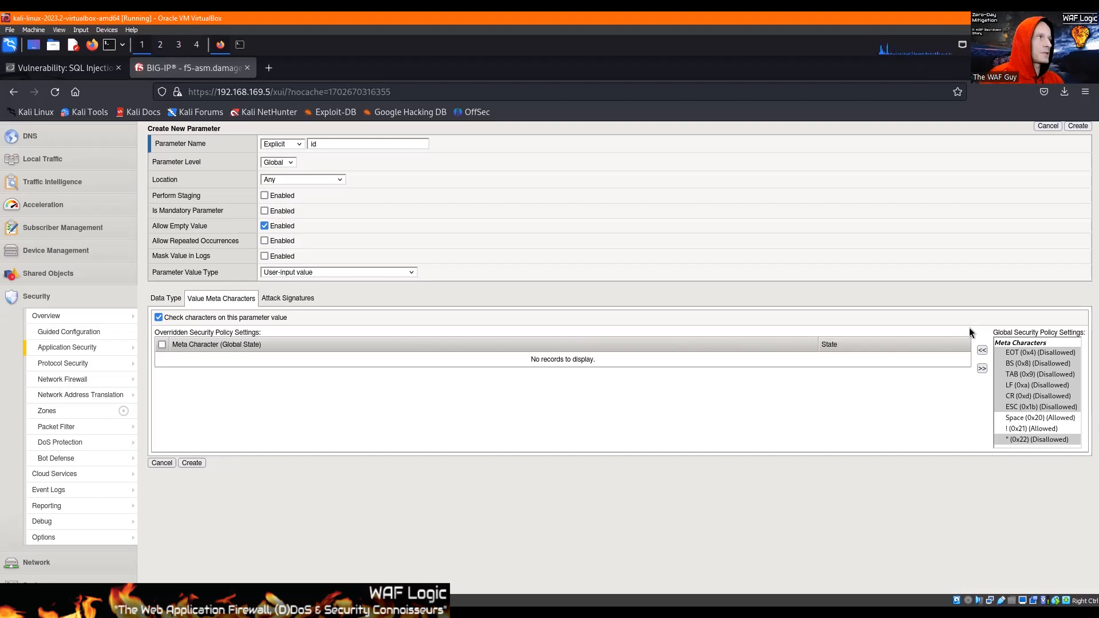
Add the Space (0x20), ! (0x21) and # (0x23) meta characters to the overridden security policy settings.
{"action": "scroll", "coordinate": [1042, 390], "scroll_direction": "down", "scroll_amount": 1}
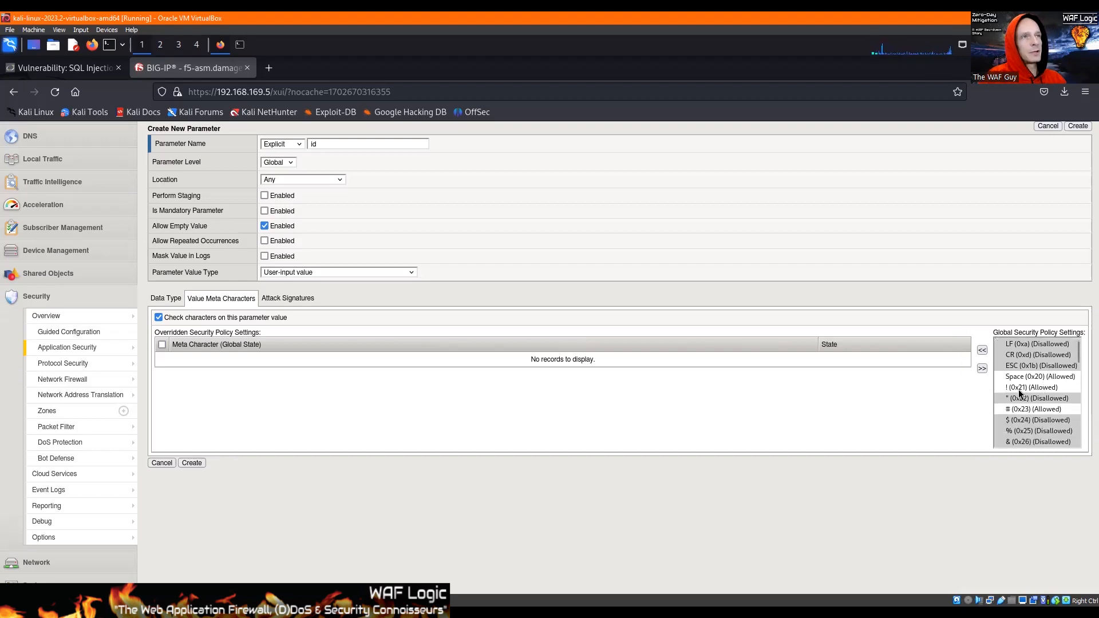
{"action": "left_click", "coordinate": [1039, 377]}
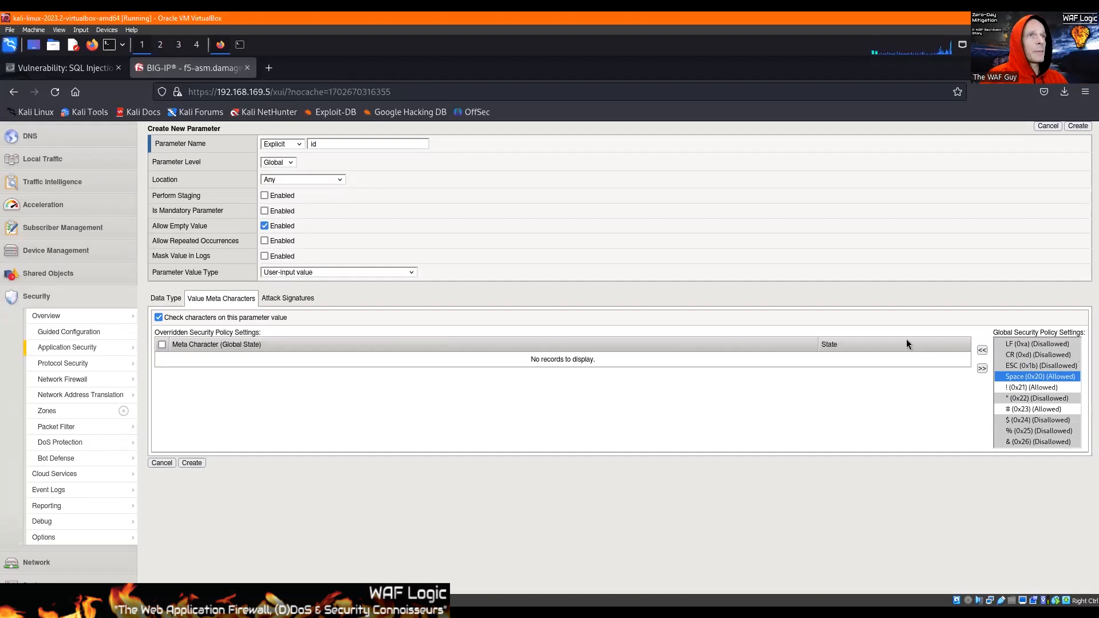
{"action": "left_click", "coordinate": [982, 351]}
{"action": "left_click", "coordinate": [1009, 377]}
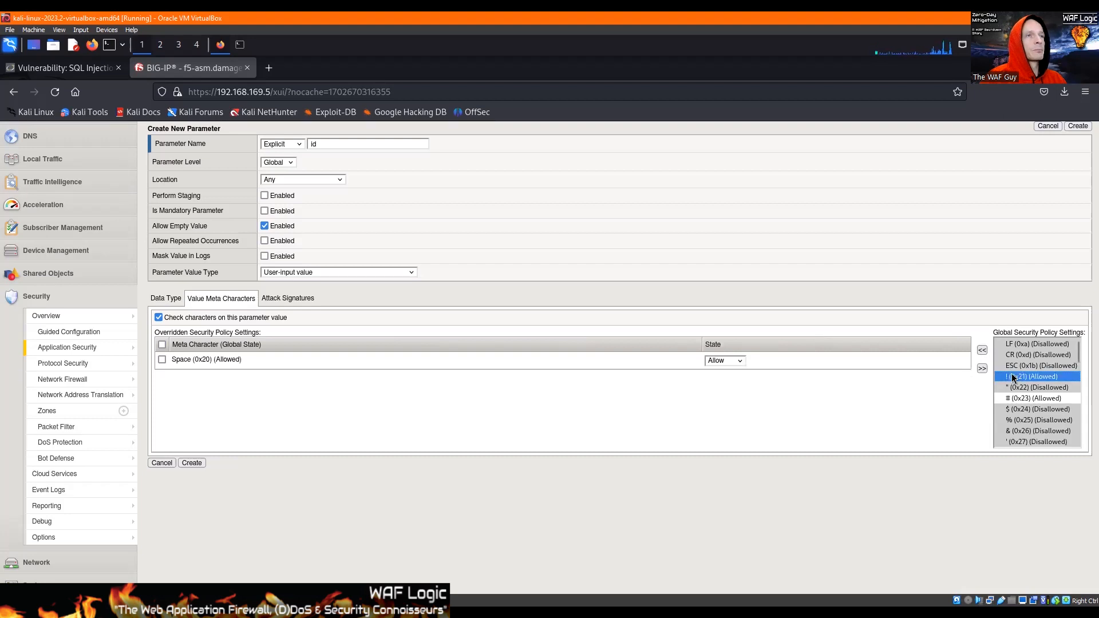
{"action": "left_click", "coordinate": [982, 351]}
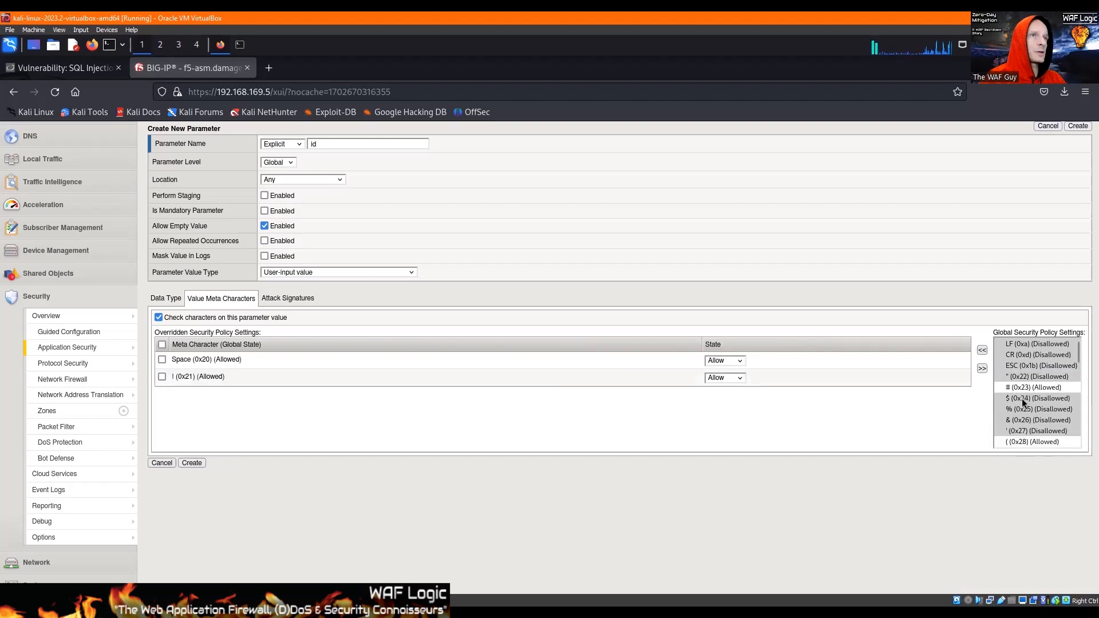
{"action": "left_click", "coordinate": [1024, 386]}
{"action": "left_click", "coordinate": [983, 351]}
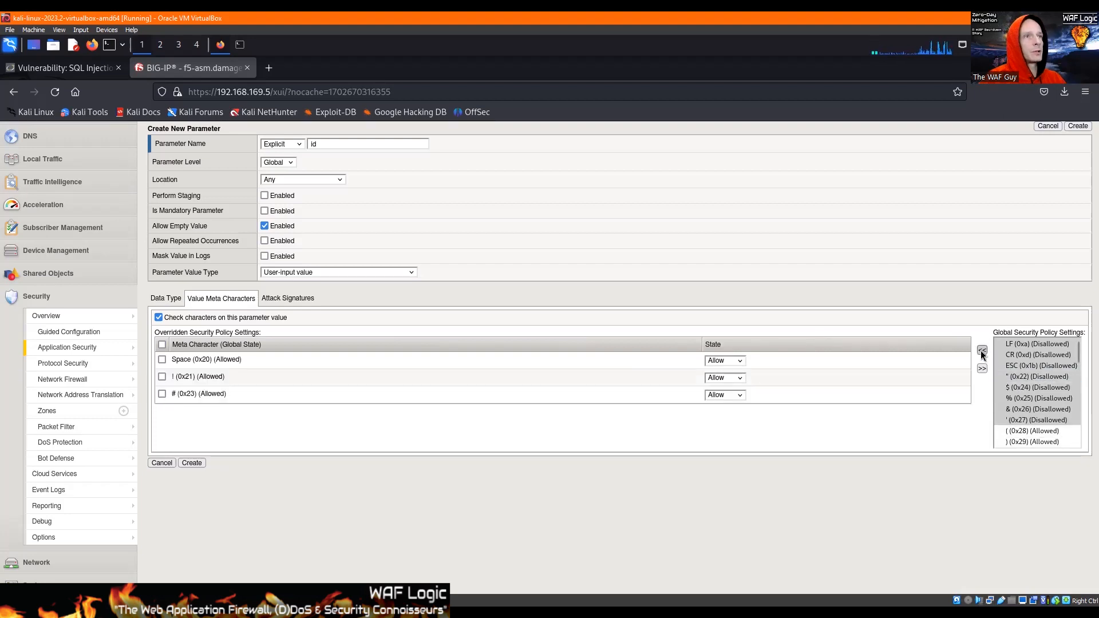
Add the opening parenthesis (0x28), closing parenthesis (0x29) and asterisk (0x2a) to the overridden security policy settings.
{"action": "scroll", "coordinate": [1015, 384], "scroll_direction": "down", "scroll_amount": 2}
{"action": "scroll", "coordinate": [1015, 390], "scroll_direction": "down", "scroll_amount": 3}
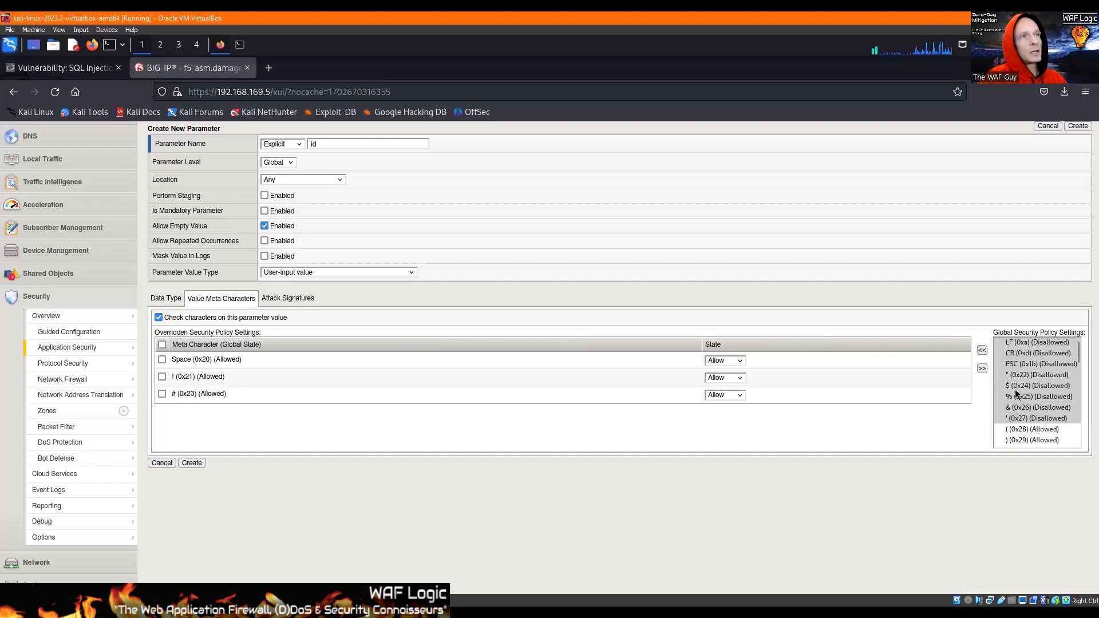
{"action": "scroll", "coordinate": [1015, 389], "scroll_direction": "up", "scroll_amount": 3}
{"action": "left_click_drag", "start_coordinate": [1017, 388], "coordinate": [1019, 403]}
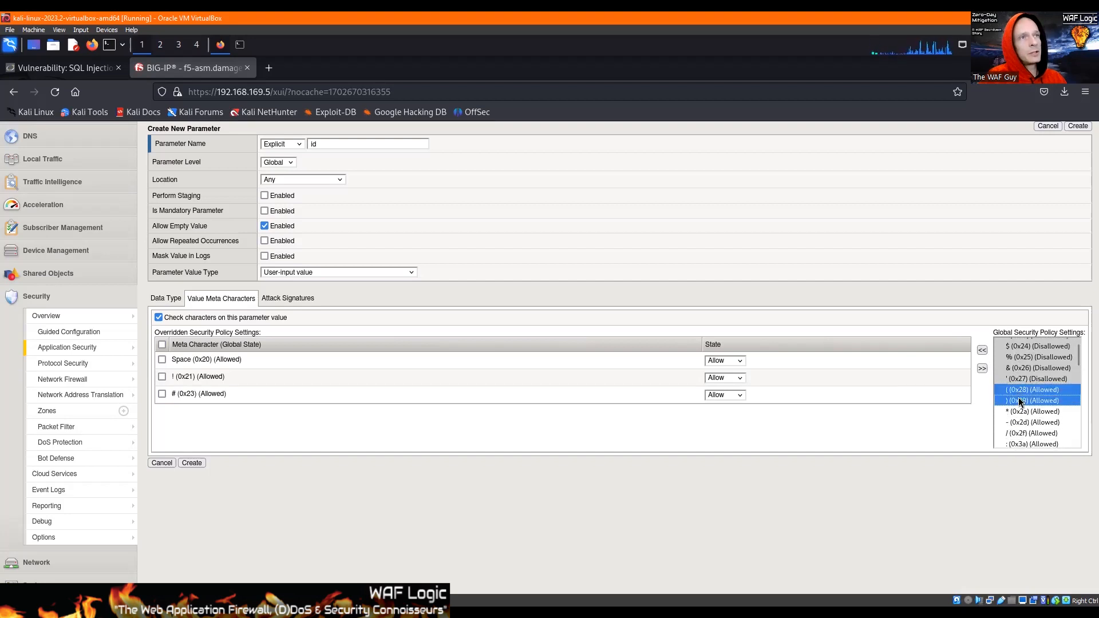
{"action": "left_click", "coordinate": [982, 349]}
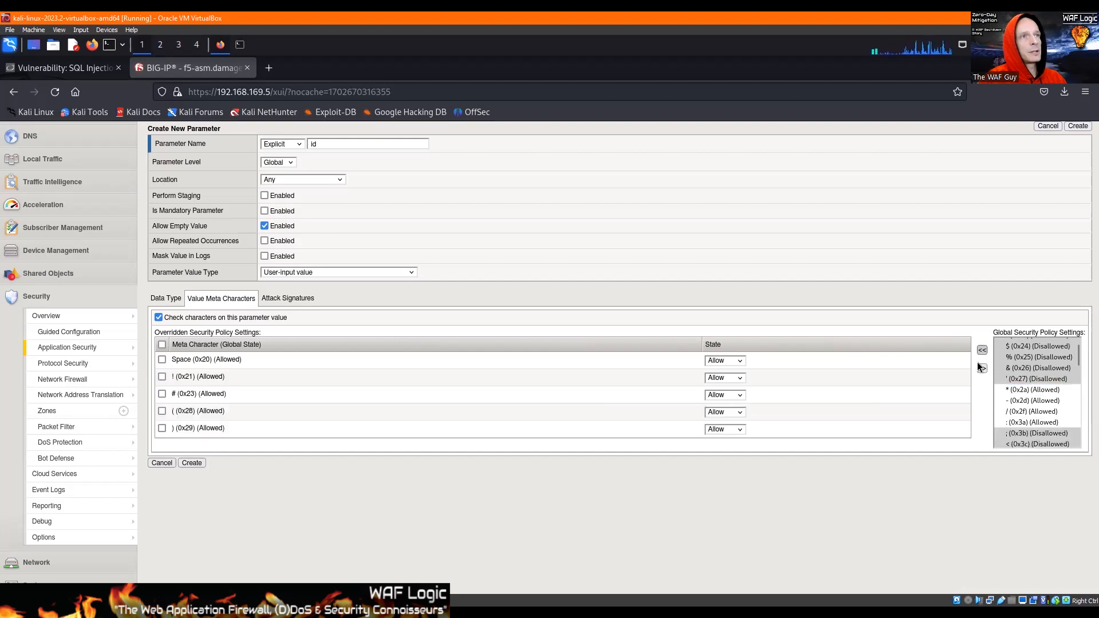
{"action": "left_click", "coordinate": [1019, 389]}
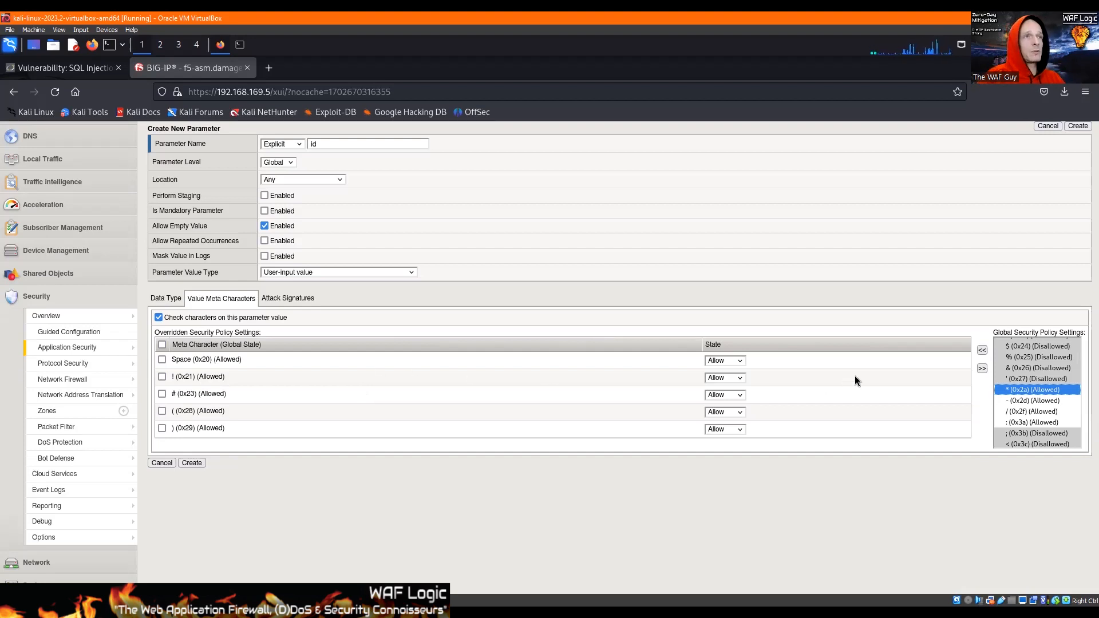
{"action": "left_click", "coordinate": [983, 351]}
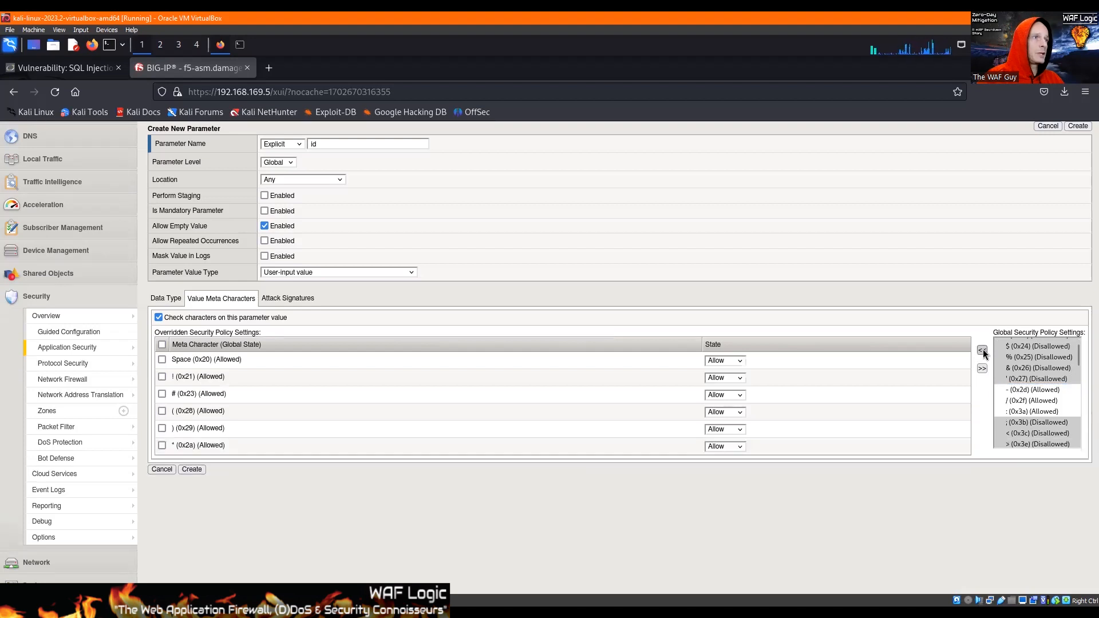
Add the slash (0x2f) and colon (0x3a) to the overridden meta characters, leaving the hyphen out.
{"action": "left_click", "coordinate": [1017, 388]}
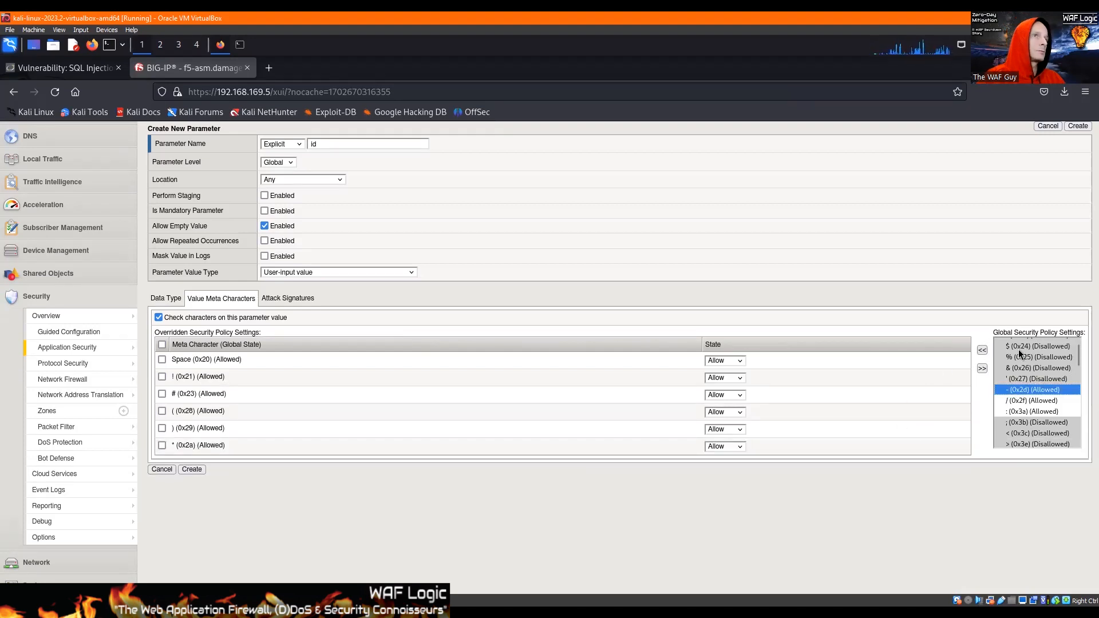
{"action": "scroll", "coordinate": [1021, 362], "scroll_direction": "down", "scroll_amount": 2}
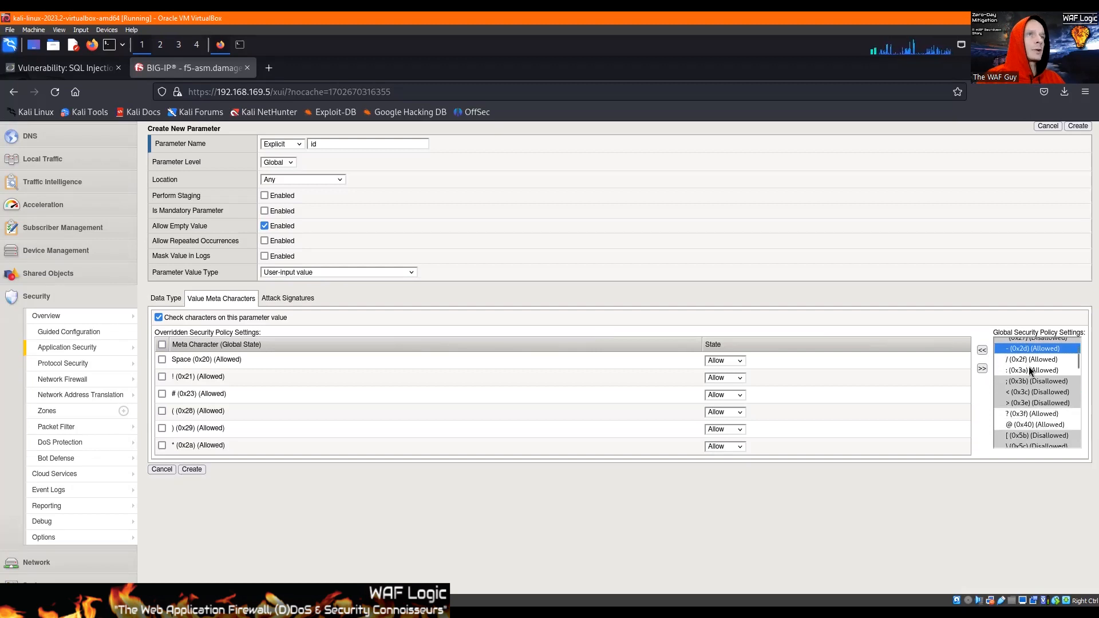
{"action": "left_click", "coordinate": [1032, 361]}
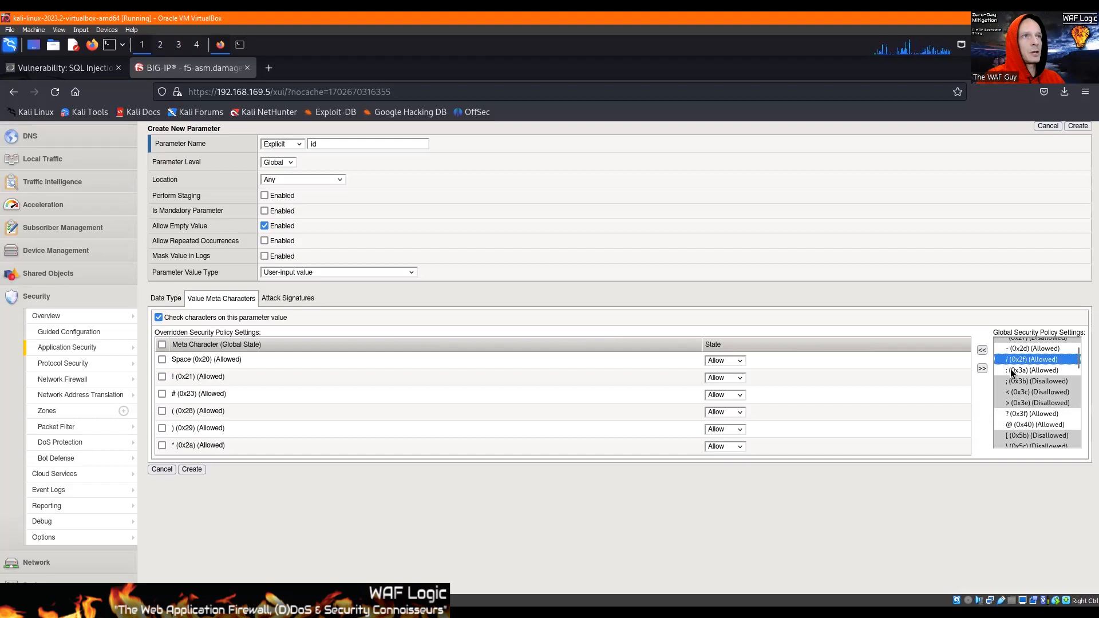
{"action": "left_click", "coordinate": [982, 350]}
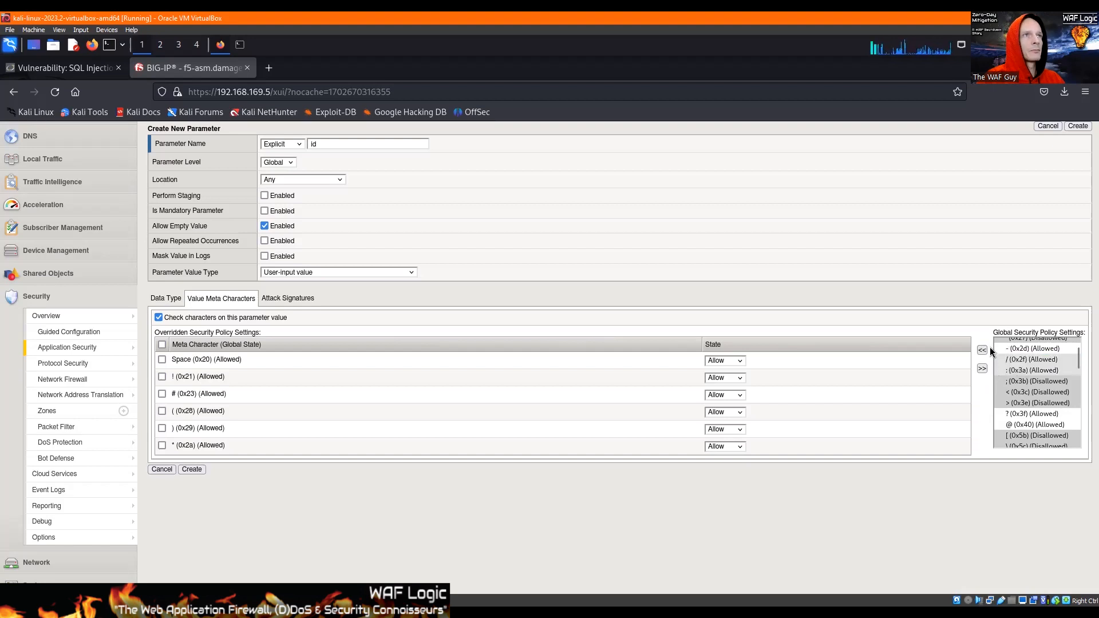
{"action": "left_click", "coordinate": [983, 351]}
Add the ? (0x3f), ^ (0x5e) and ~ (0x7e) characters to the overridden settings, leaving @ in the global list.
{"action": "left_click", "coordinate": [1018, 391]}
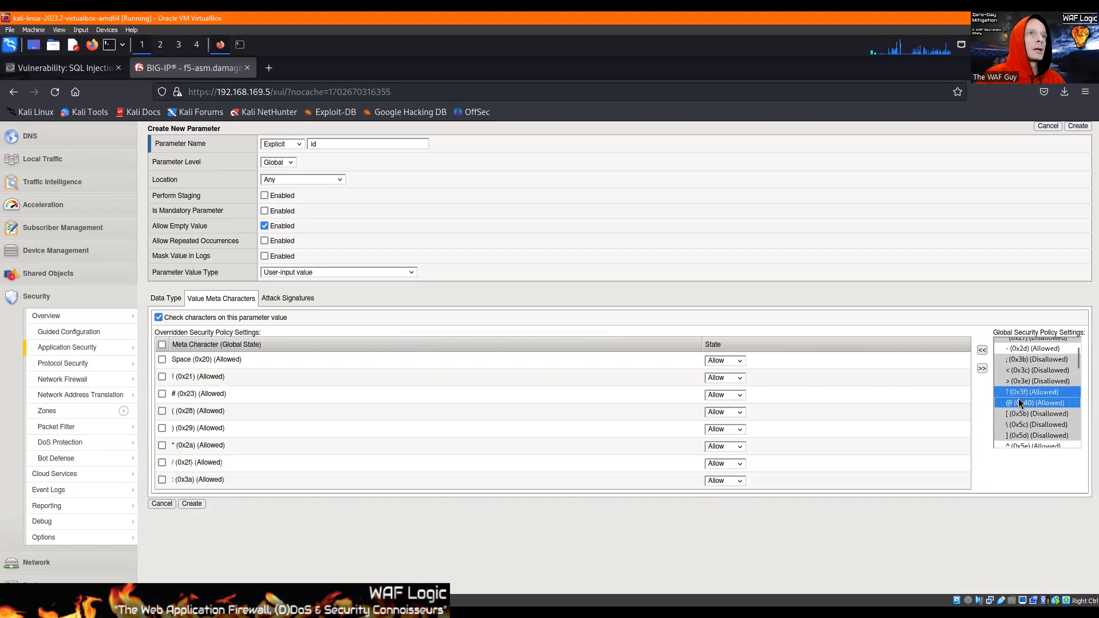
{"action": "left_click", "coordinate": [1017, 392]}
{"action": "scroll", "coordinate": [1015, 391], "scroll_direction": "down", "scroll_amount": 1}
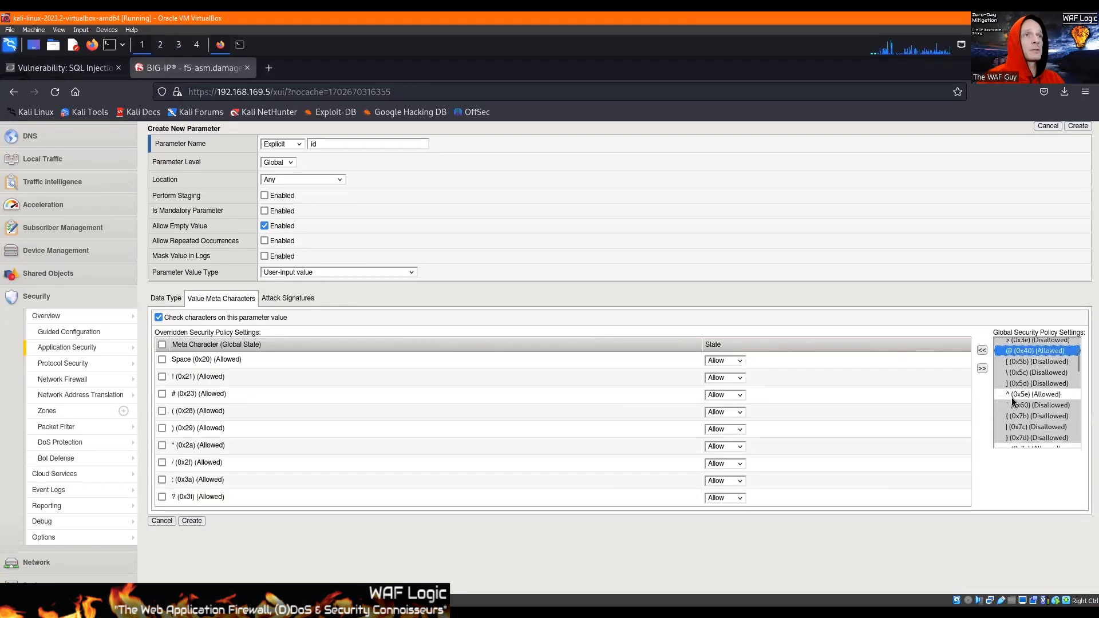
{"action": "left_click", "coordinate": [1018, 394]}
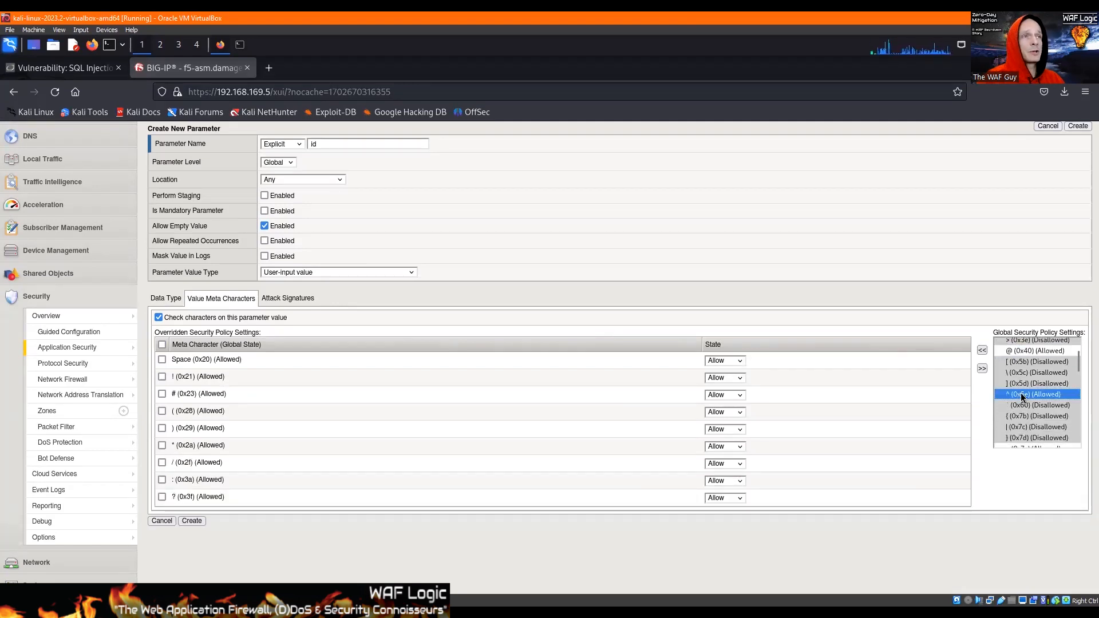
{"action": "left_click", "coordinate": [982, 350]}
{"action": "scroll", "coordinate": [1032, 423], "scroll_direction": "down", "scroll_amount": 1}
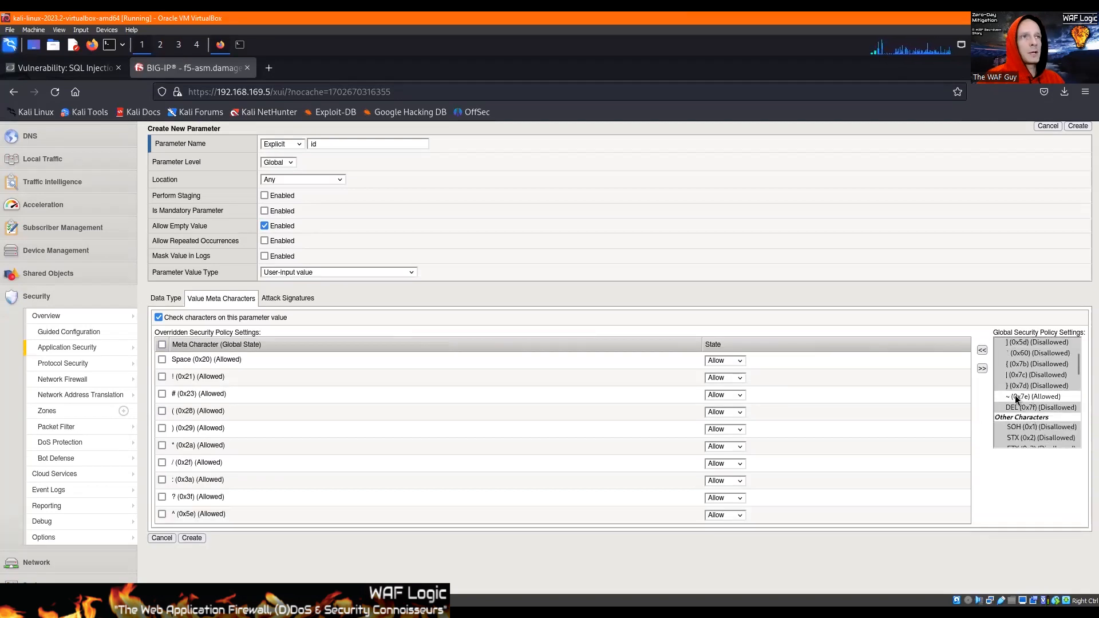
{"action": "left_click", "coordinate": [1017, 397]}
{"action": "left_click", "coordinate": [981, 351]}
Add the comma (0x2c) and plus (0x2b) meta characters to the overridden security policy settings and create the id parameter.
{"action": "scroll", "coordinate": [1019, 382], "scroll_direction": "up", "scroll_amount": 5}
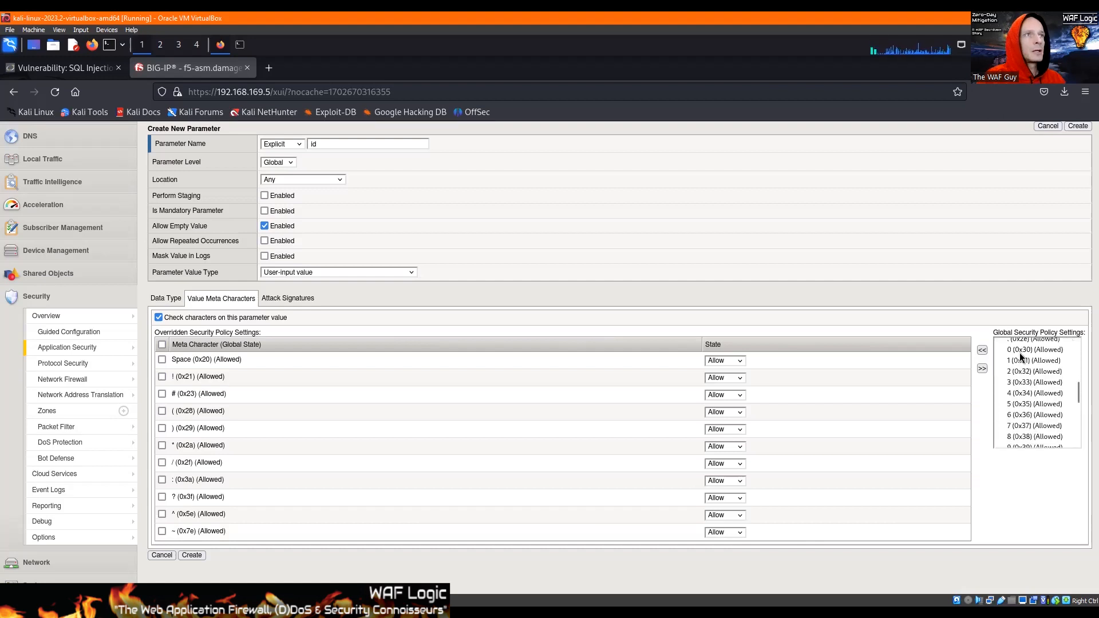
{"action": "scroll", "coordinate": [1019, 356], "scroll_direction": "up", "scroll_amount": 2}
{"action": "left_click", "coordinate": [1015, 370]}
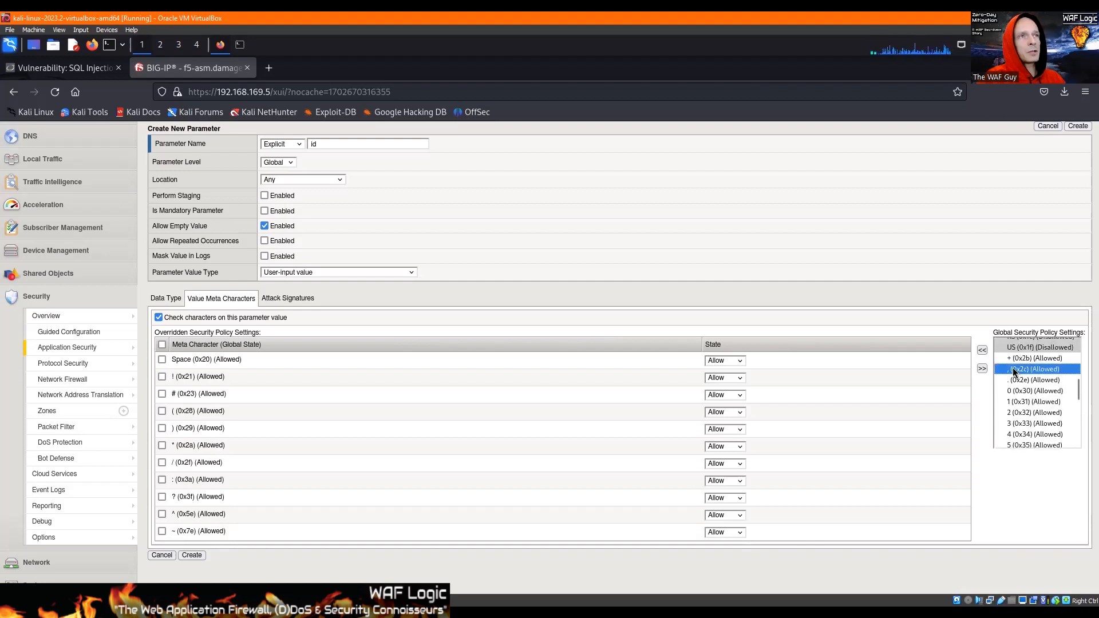
{"action": "left_click", "coordinate": [983, 351]}
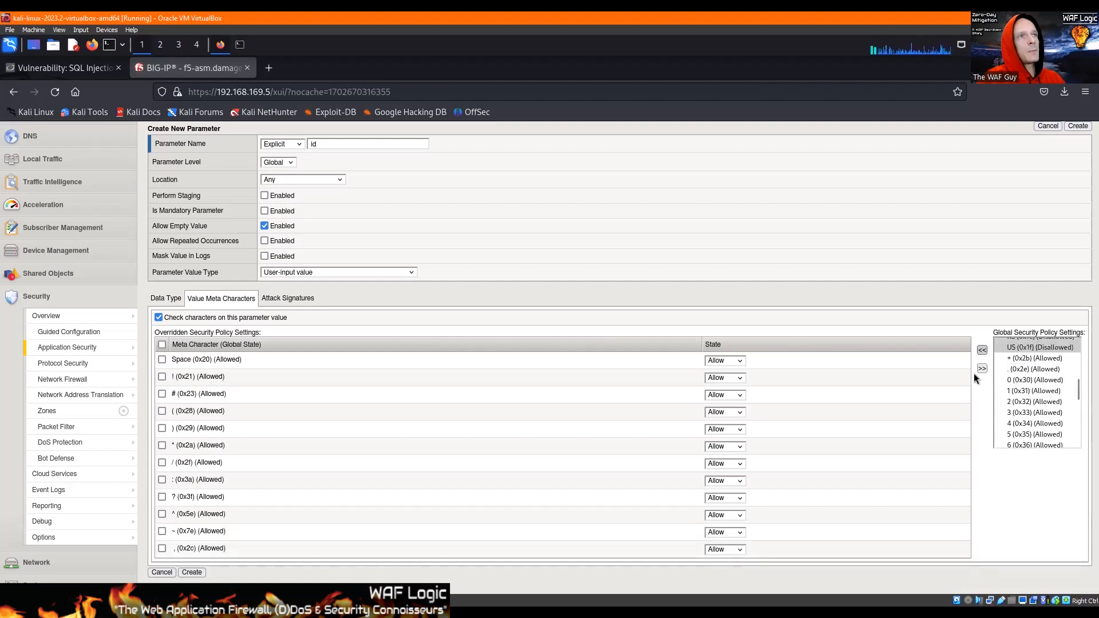
{"action": "left_click", "coordinate": [1020, 358]}
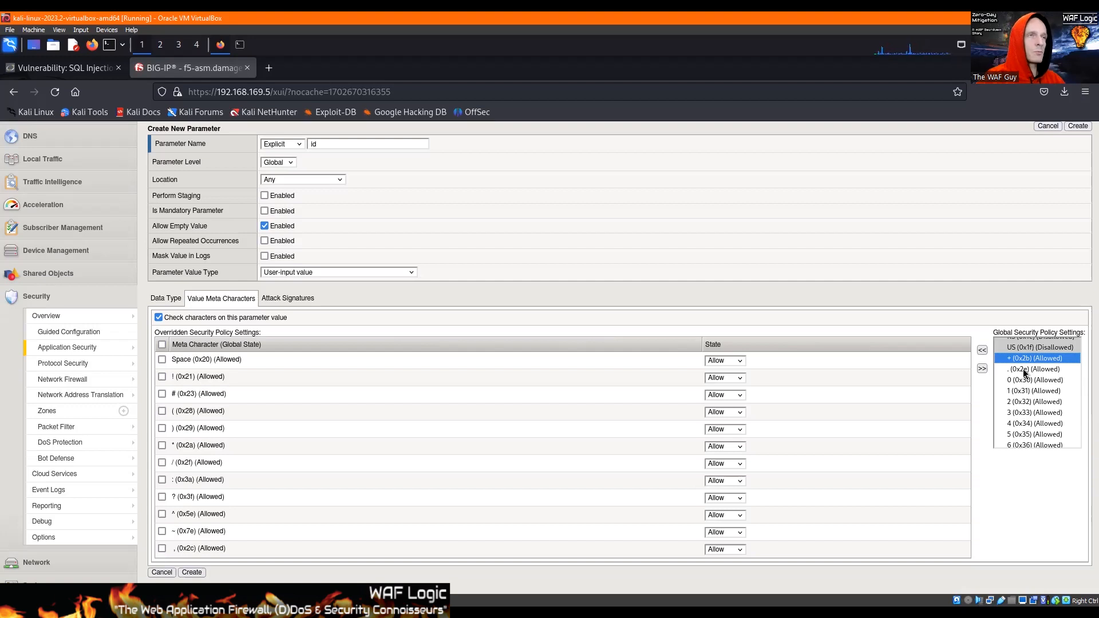
{"action": "left_click", "coordinate": [981, 350]}
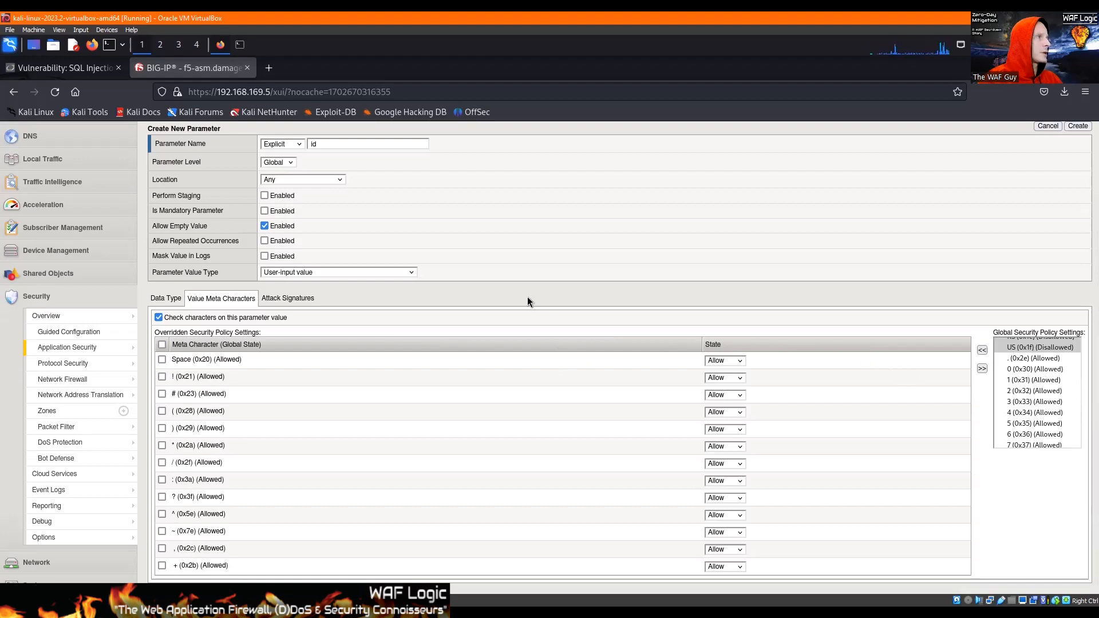
{"action": "scroll", "coordinate": [527, 297], "scroll_direction": "down", "scroll_amount": 1}
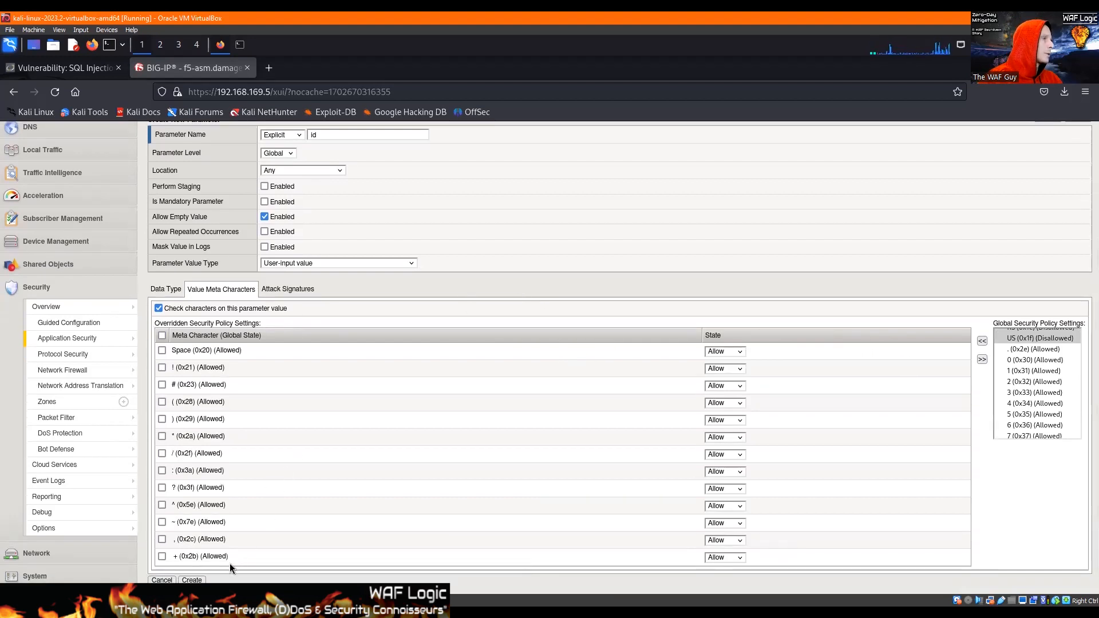
{"action": "left_click", "coordinate": [193, 574]}
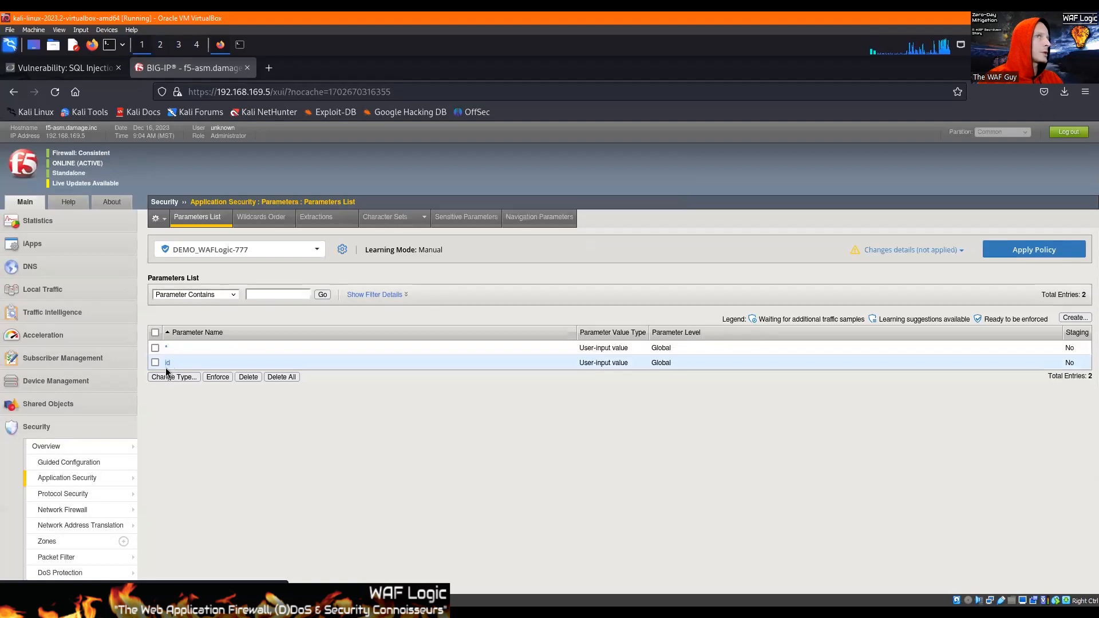
Open the id parameter's properties and check its attack signatures setting.
{"action": "scroll", "coordinate": [314, 320], "scroll_direction": "down", "scroll_amount": 2}
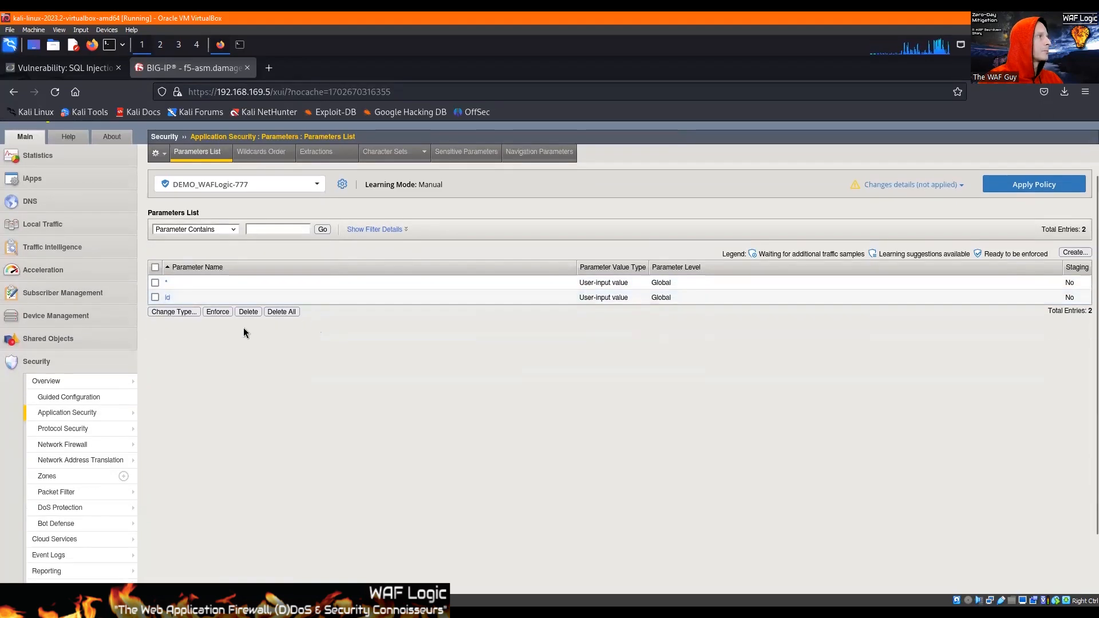
{"action": "left_click", "coordinate": [168, 298]}
{"action": "left_click", "coordinate": [299, 404]}
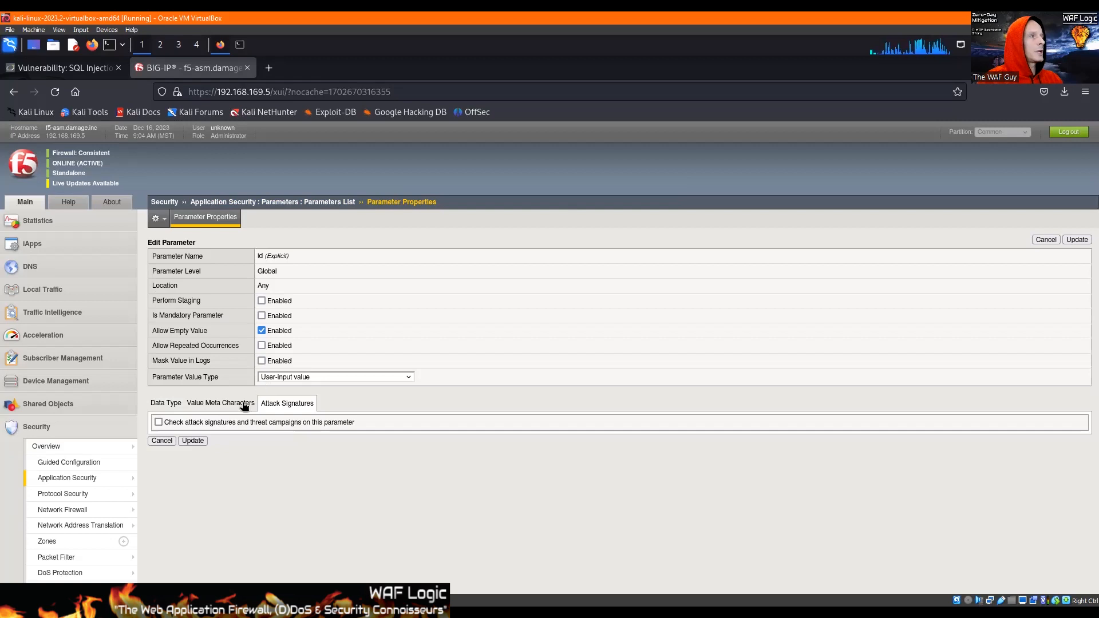
{"action": "left_click", "coordinate": [538, 610]}
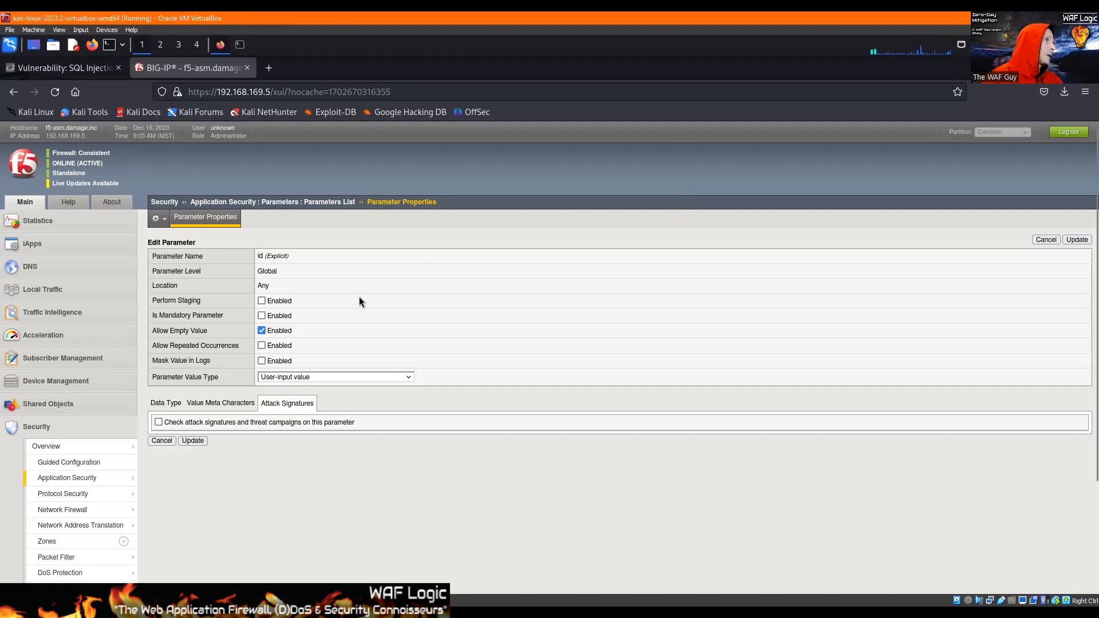
Leave the id parameter's properties for the parameters list and switch to the DVWA SQL Injection page.
{"action": "left_click", "coordinate": [295, 203]}
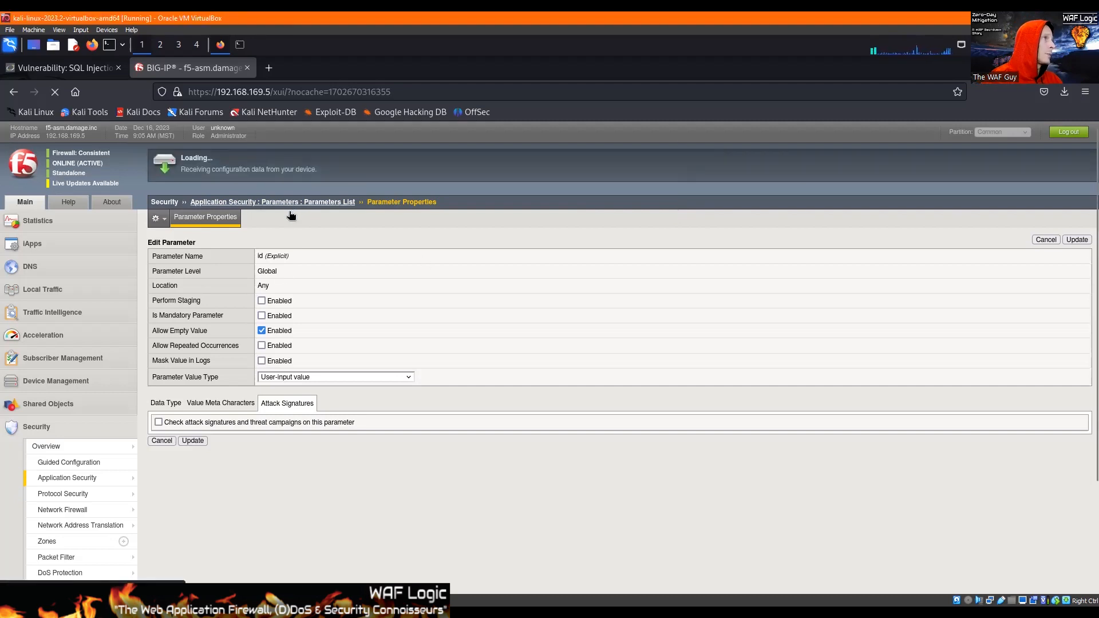
{"action": "left_click", "coordinate": [74, 61]}
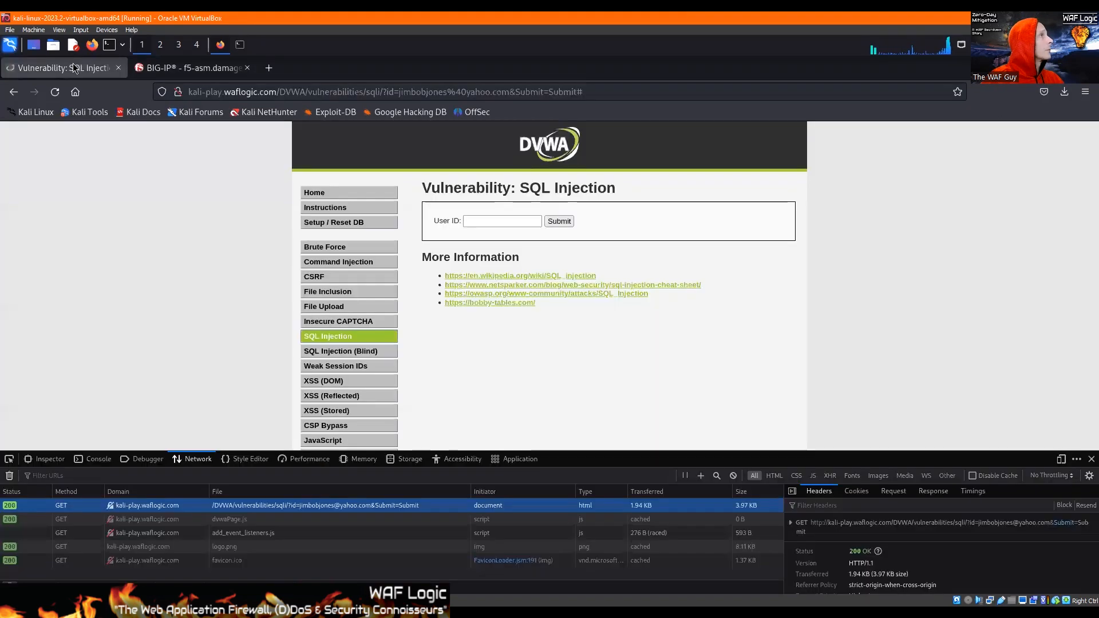
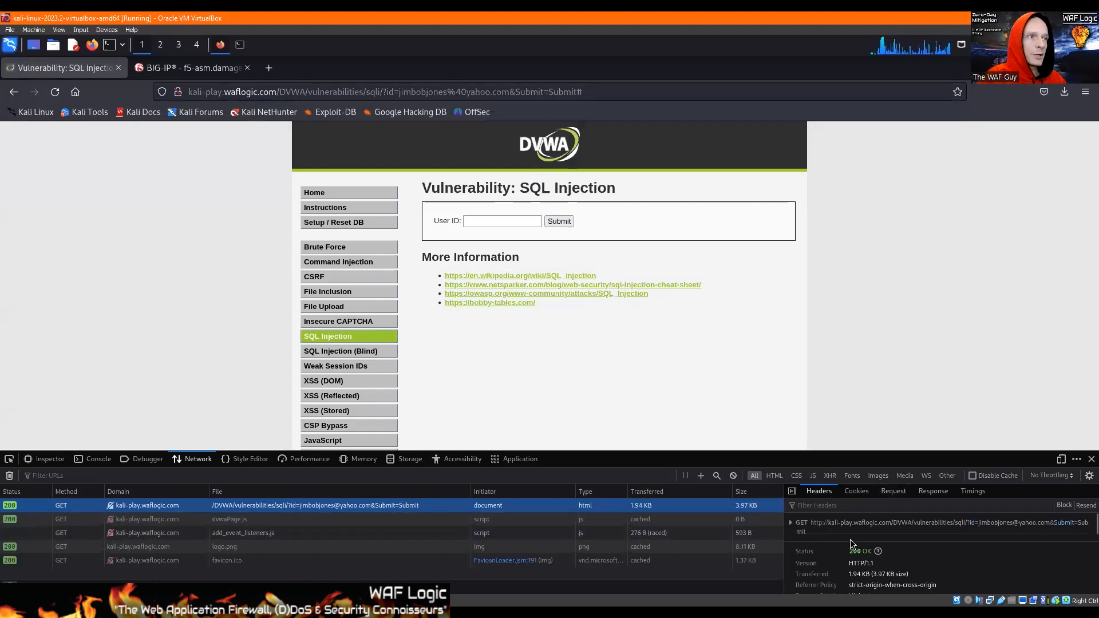
Examine the id and Submit parameters in the DVWA GET request details and return to the BIG-IP parameters list.
{"action": "left_click", "coordinate": [791, 523]}
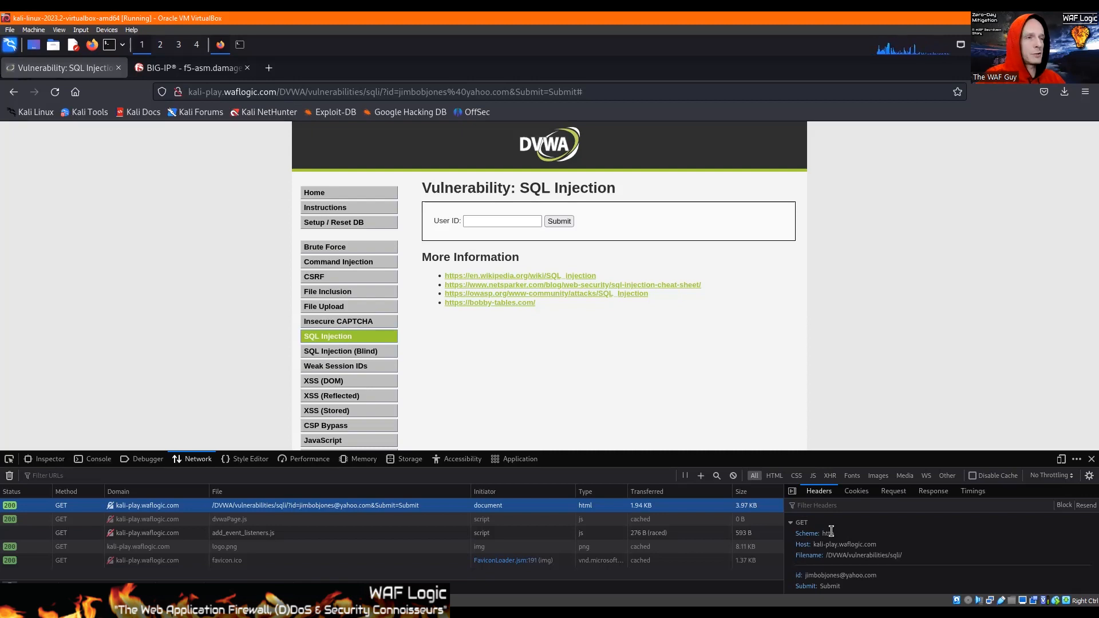
{"action": "left_click", "coordinate": [791, 524]}
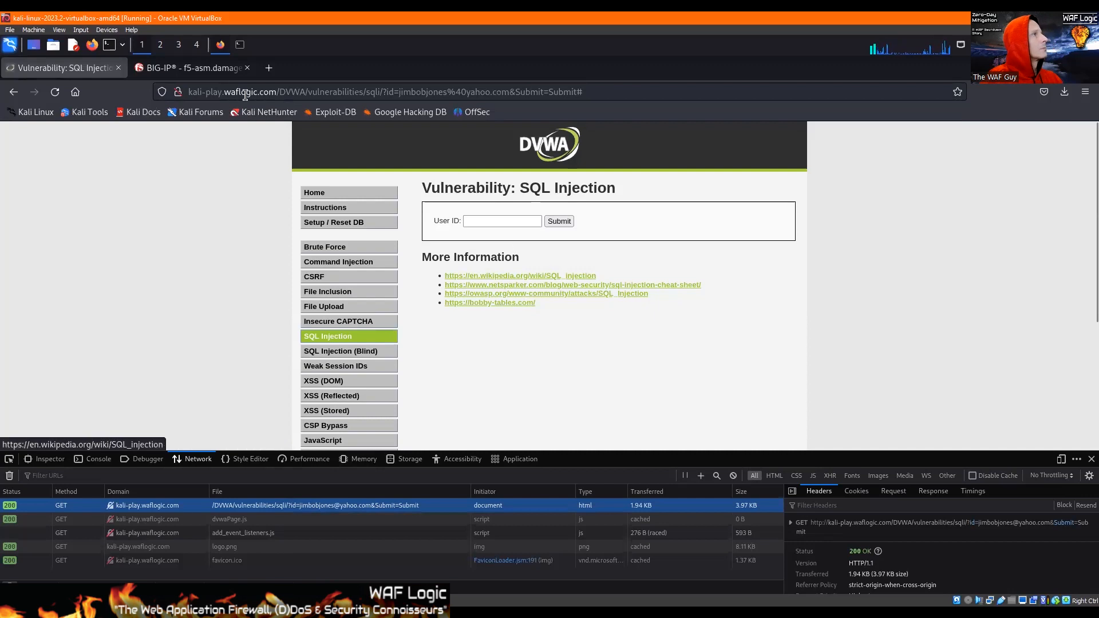
{"action": "left_click", "coordinate": [188, 71]}
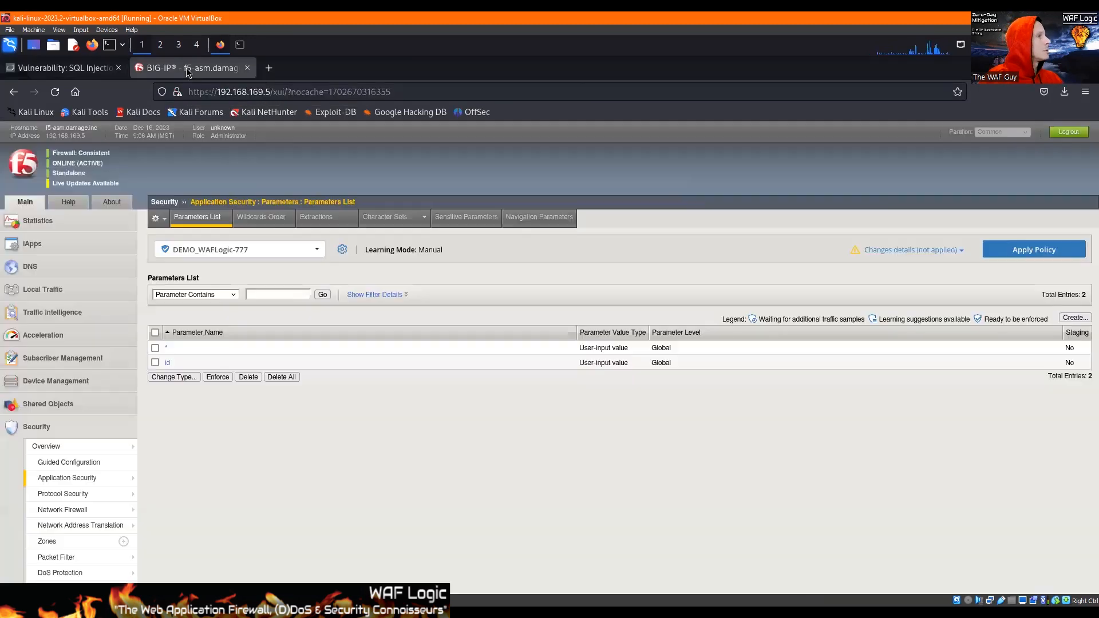
Start a new explicit global parameter named Submit and disable Perform Staging for it.
{"action": "left_click", "coordinate": [1066, 318]}
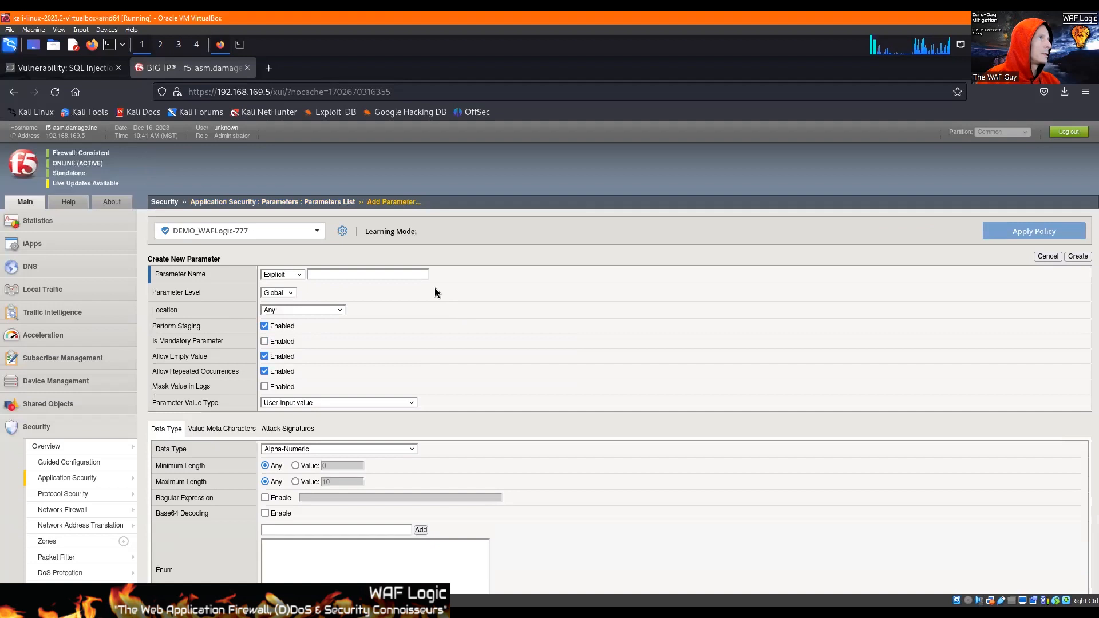
{"action": "left_click", "coordinate": [336, 273]}
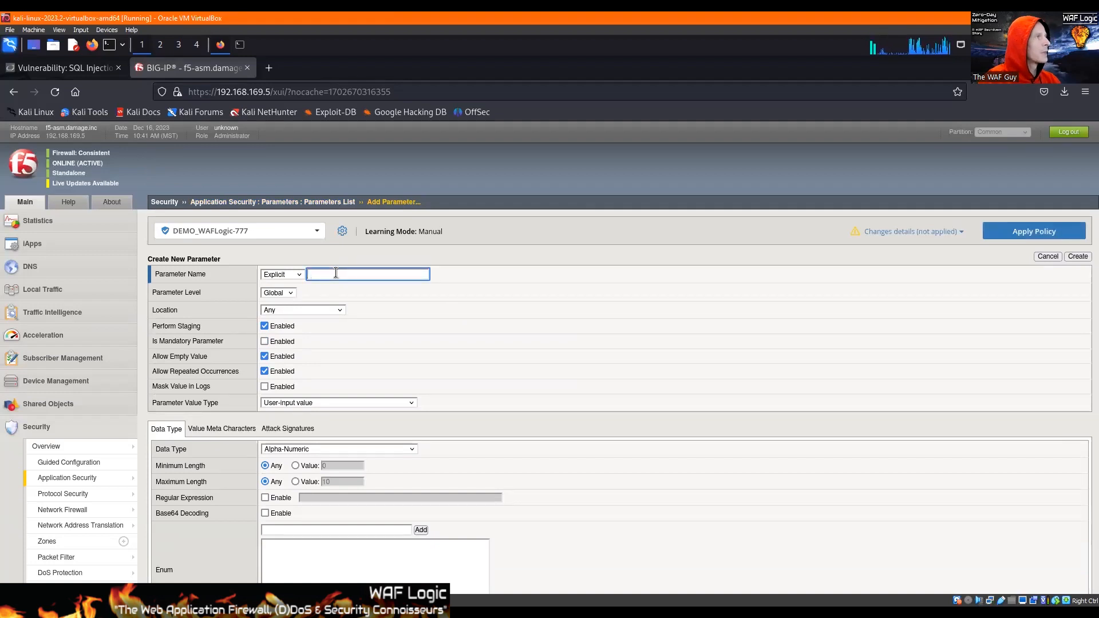
{"action": "type", "text": "Submi"}
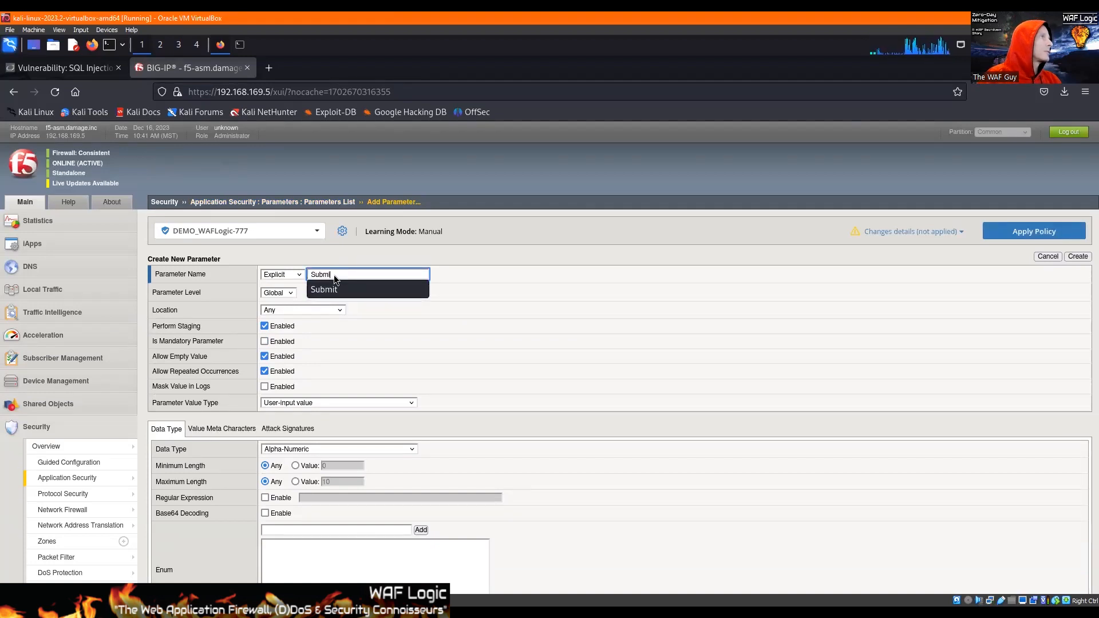
{"action": "left_click", "coordinate": [321, 290]}
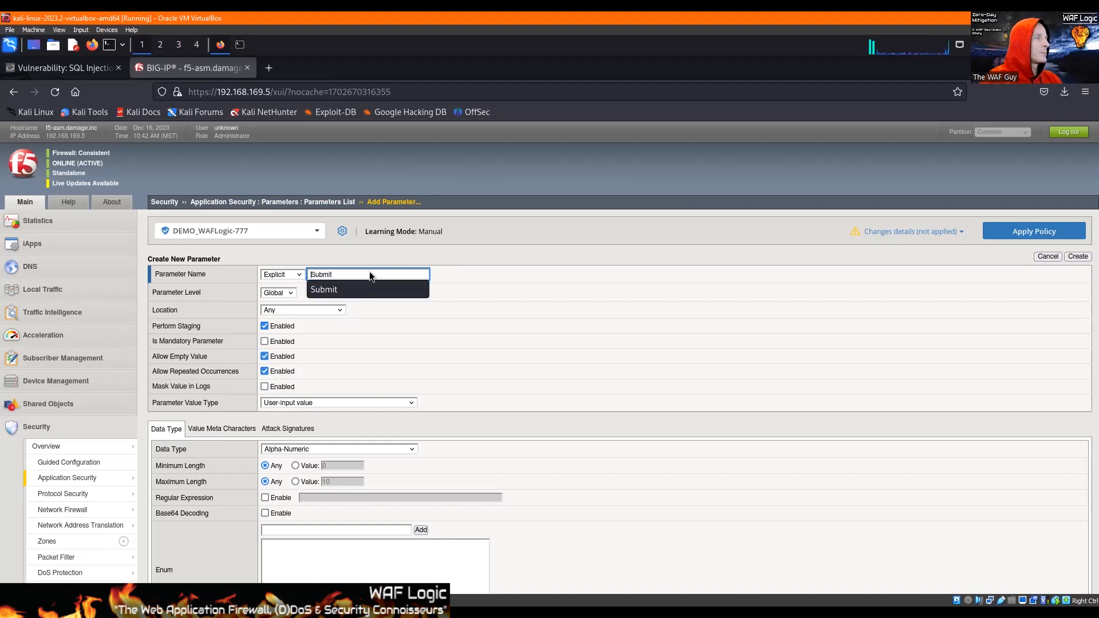
{"action": "left_click", "coordinate": [346, 286]}
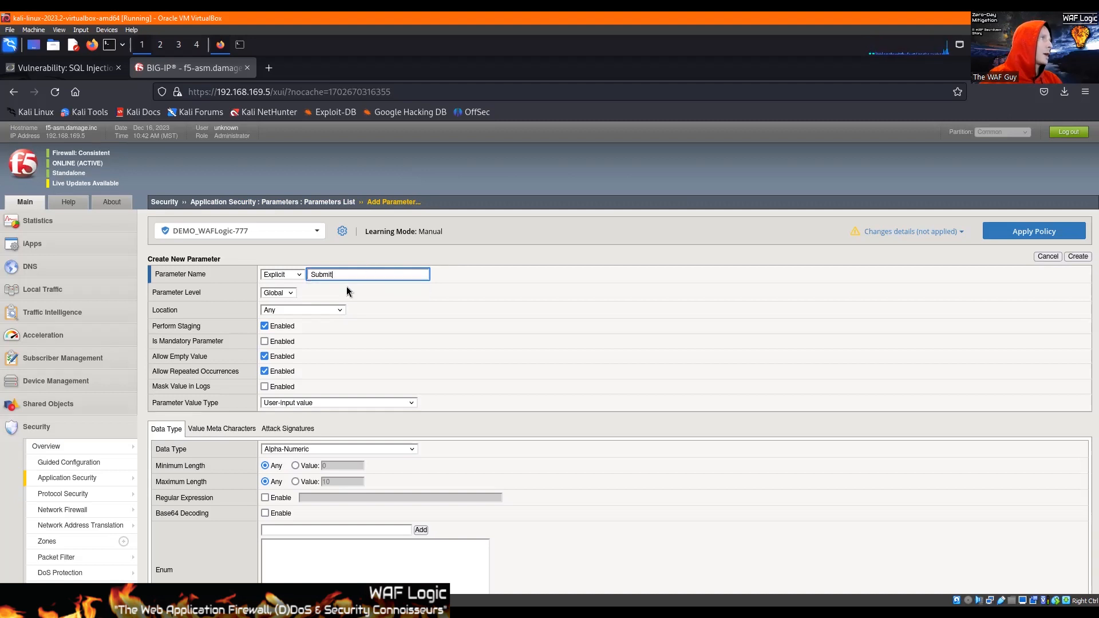
{"action": "left_click", "coordinate": [264, 326]}
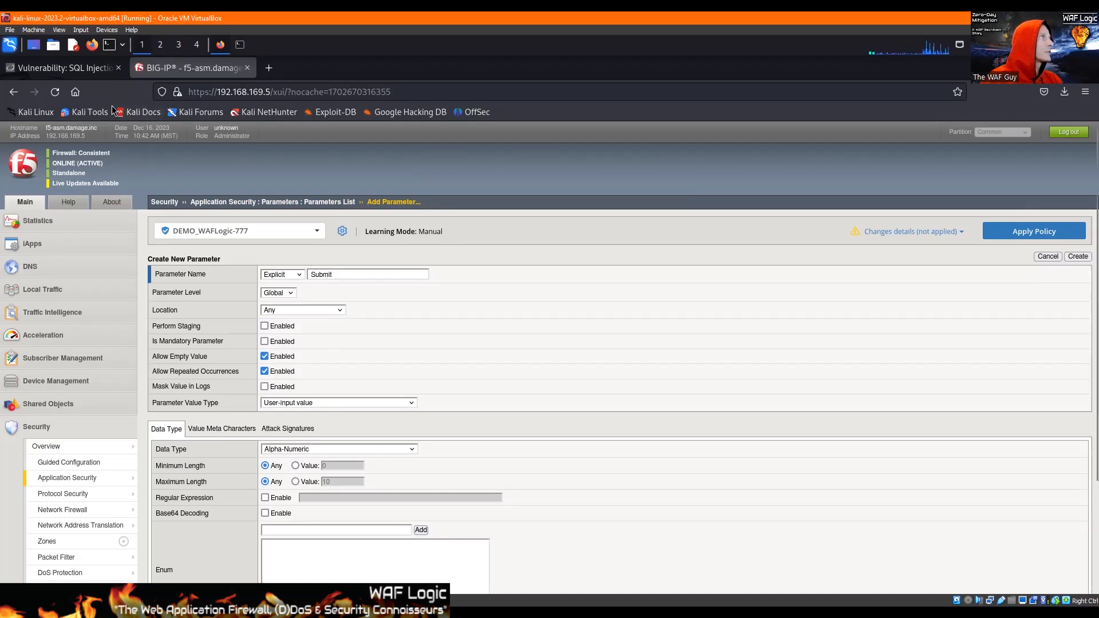
Check the Submit parameter's value in the DVWA page's URL and return to the new parameter form in BIG-IP.
{"action": "left_click", "coordinate": [84, 69]}
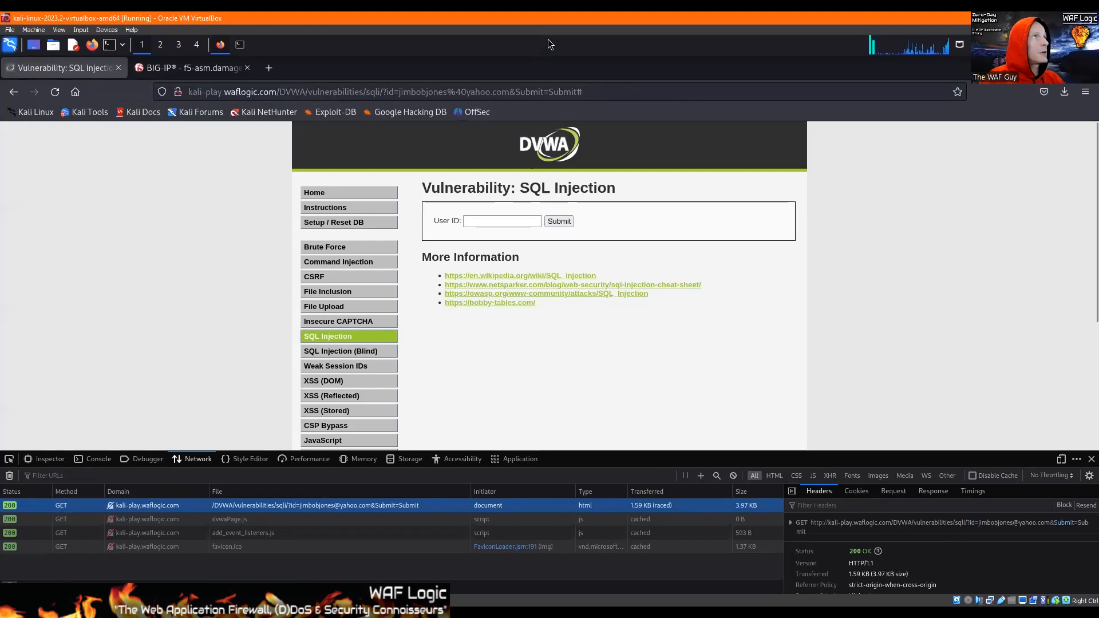
{"action": "left_click", "coordinate": [568, 92]}
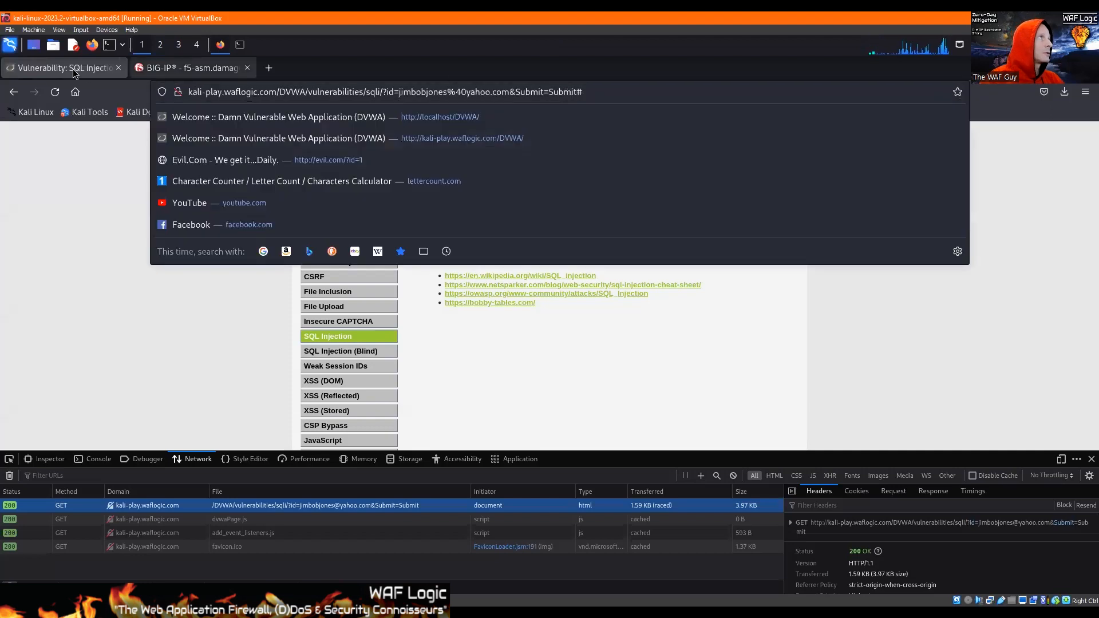
{"action": "left_click", "coordinate": [180, 71]}
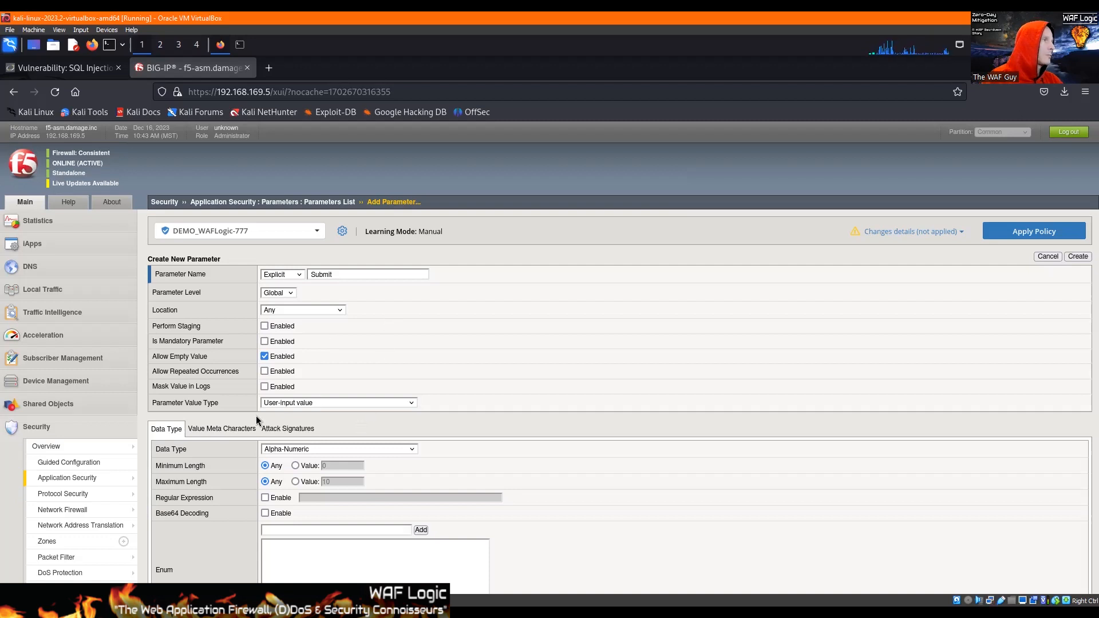
Disable Allow Repeated Occurrences for the Submit parameter and set its maximum length to 16.
{"action": "left_click", "coordinate": [296, 482]}
{"action": "left_click_drag", "start_coordinate": [357, 482], "coordinate": [308, 477]}
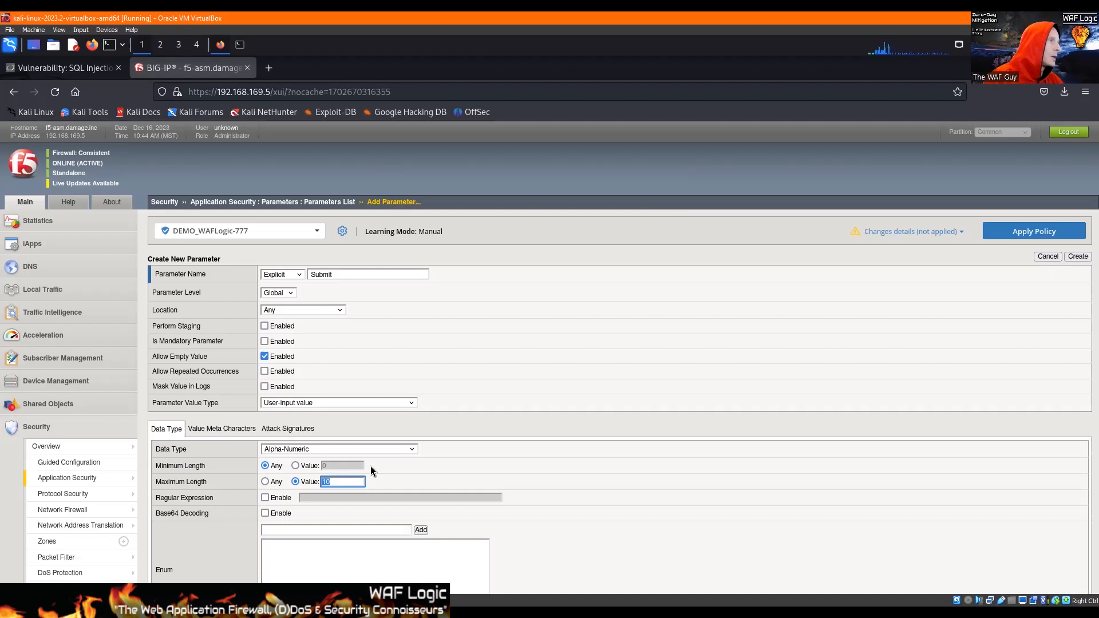
{"action": "type", "text": "16"}
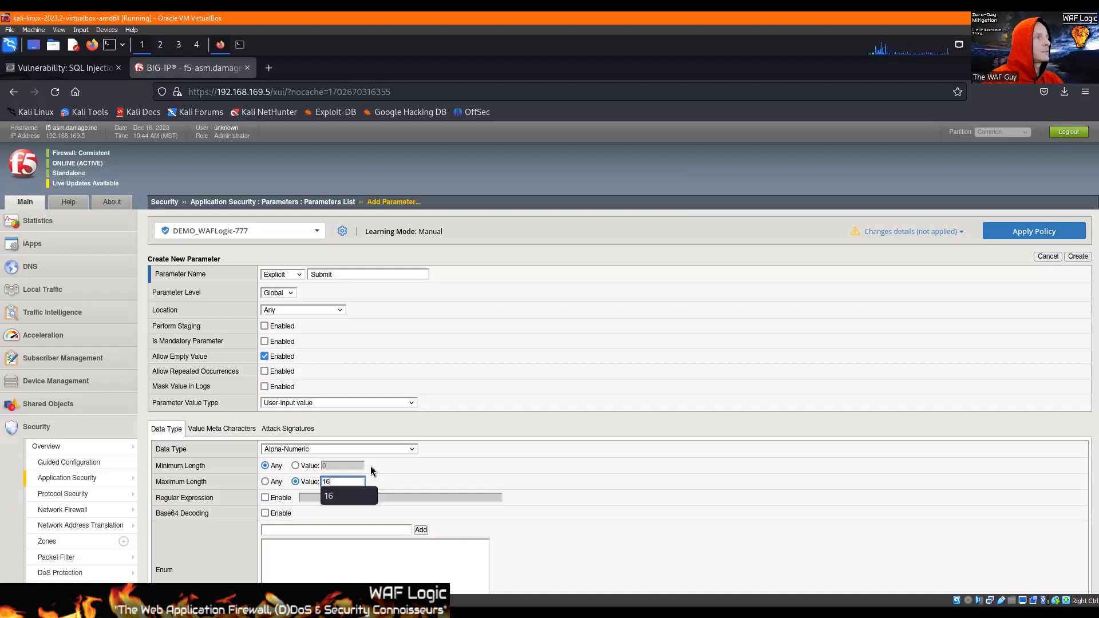
{"action": "left_click", "coordinate": [334, 495]}
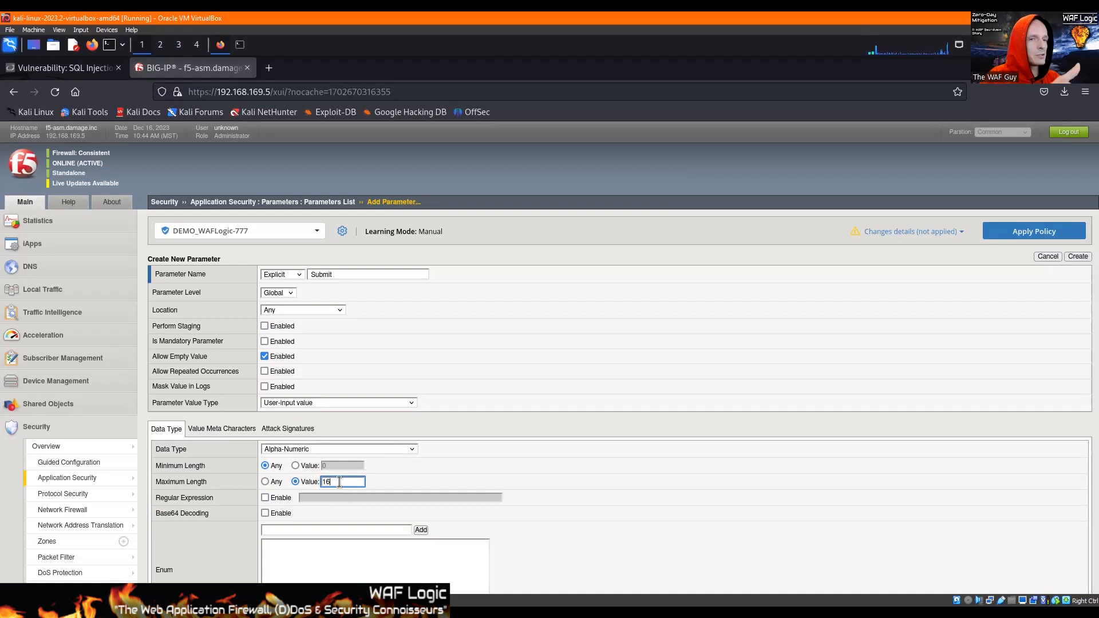
Enable character checking on the Submit parameter's value and add the ! (0x21) meta character to the overridden security policy settings.
{"action": "left_click", "coordinate": [210, 431]}
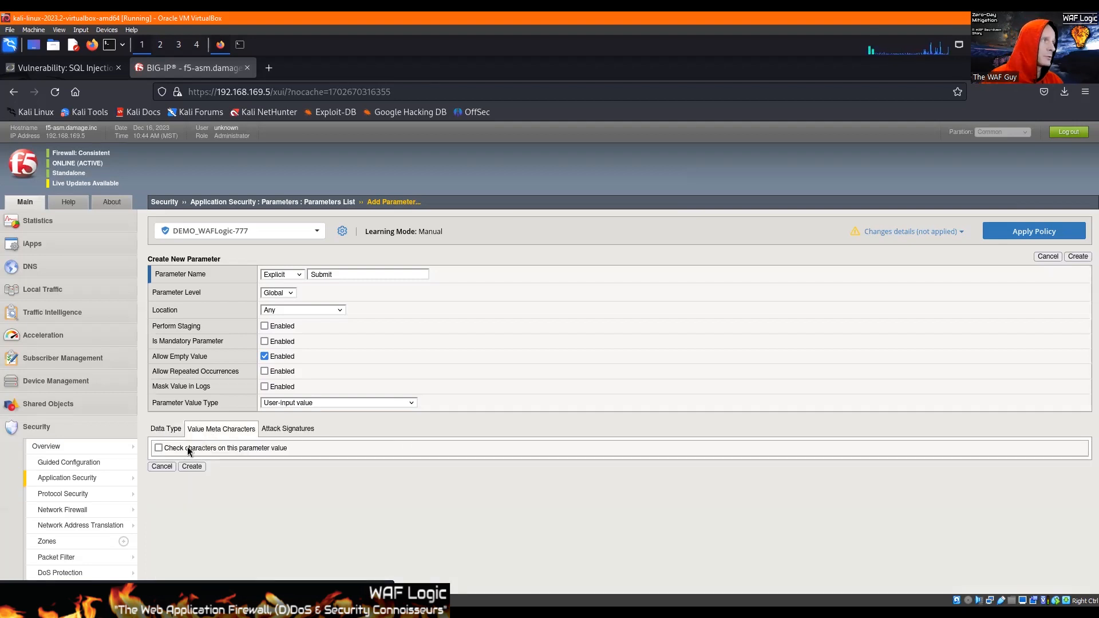
{"action": "left_click", "coordinate": [159, 448]}
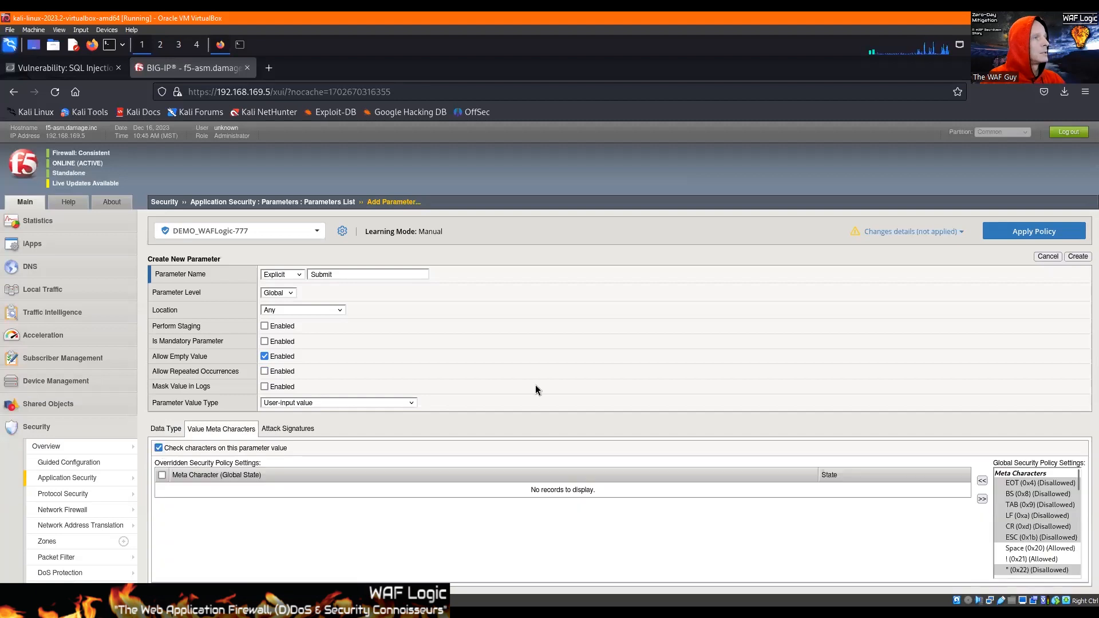
{"action": "scroll", "coordinate": [536, 390], "scroll_direction": "down", "scroll_amount": 3}
{"action": "scroll", "coordinate": [1066, 380], "scroll_direction": "down", "scroll_amount": 1}
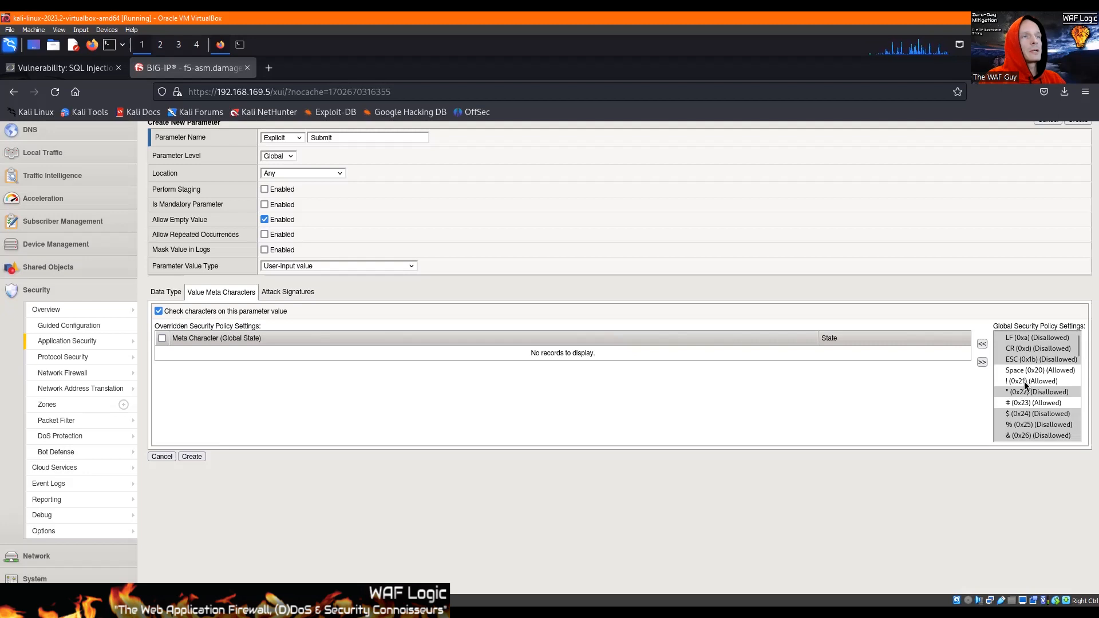
{"action": "left_click", "coordinate": [1023, 382]}
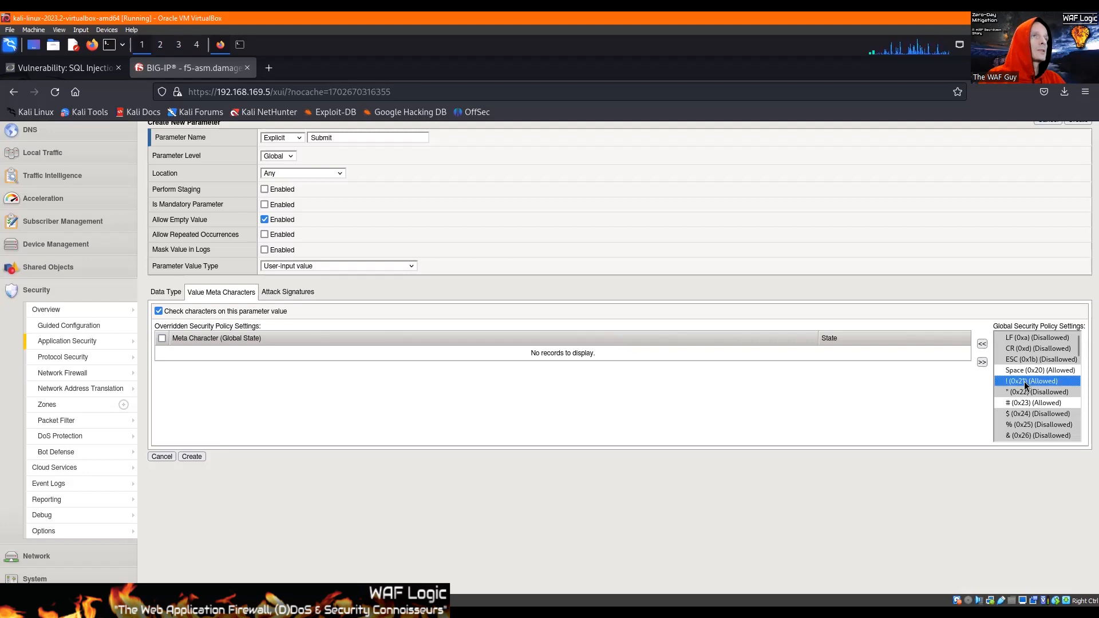
{"action": "left_click", "coordinate": [982, 344]}
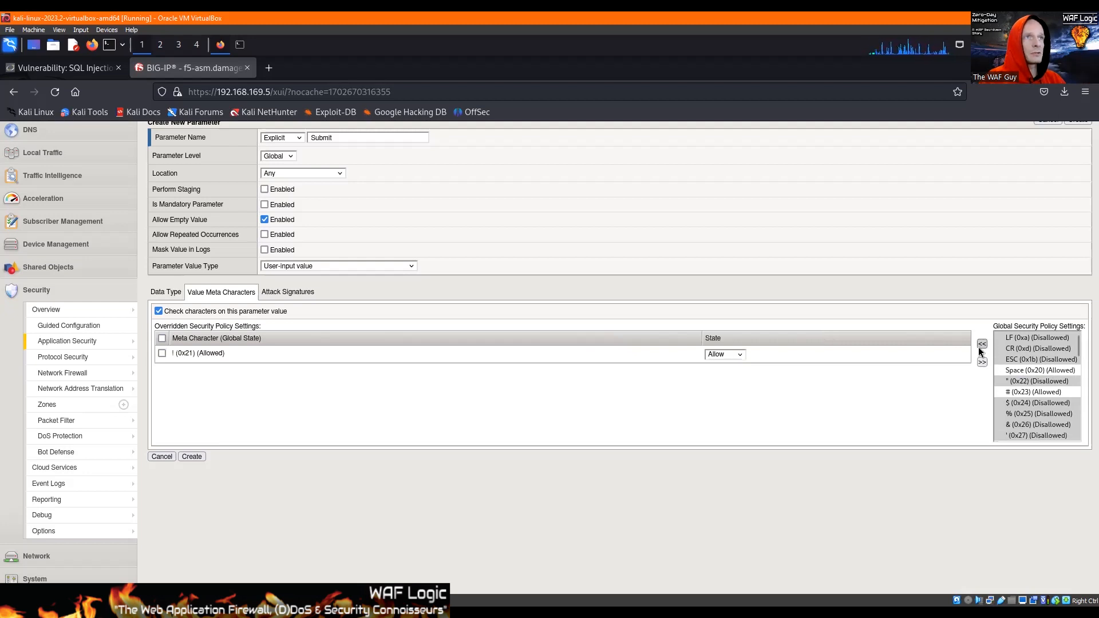
Add the ( (0x28), ) (0x29), * (0x2a), / (0x2f) and : (0x3a) meta characters to the overridden settings.
{"action": "left_click", "coordinate": [1026, 393]}
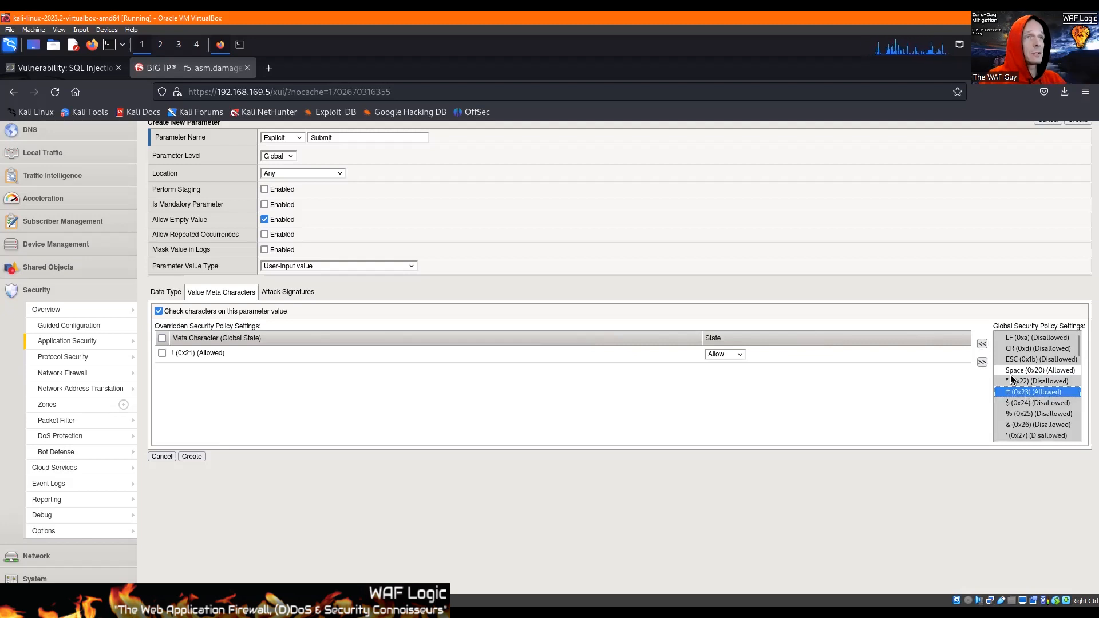
{"action": "scroll", "coordinate": [1010, 379], "scroll_direction": "down", "scroll_amount": 3}
{"action": "left_click_drag", "start_coordinate": [1021, 364], "coordinate": [1018, 387]}
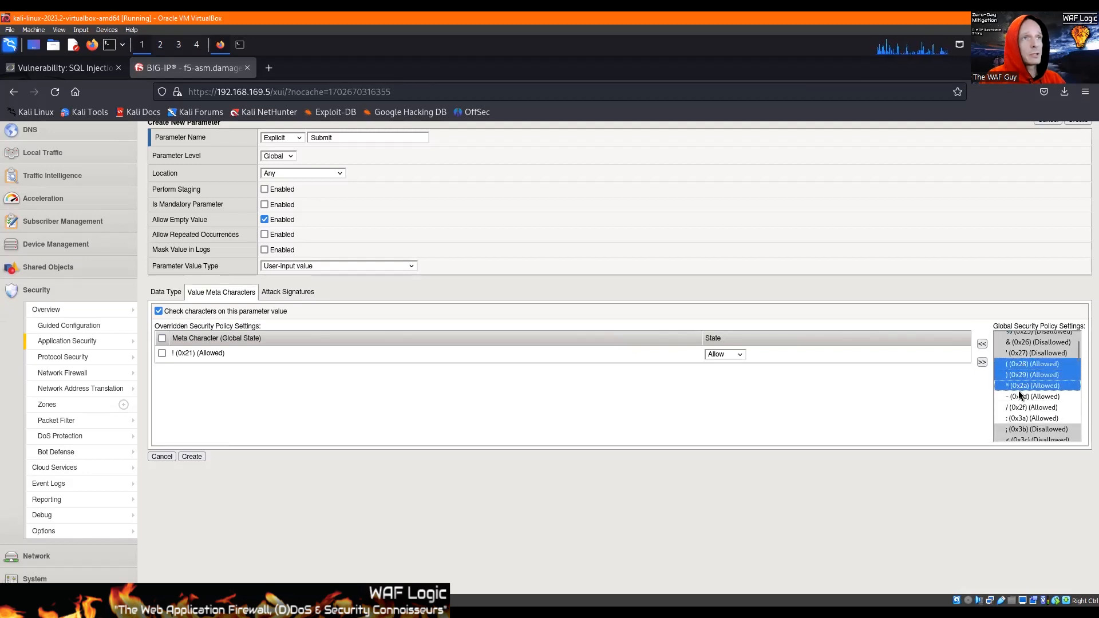
{"action": "left_click", "coordinate": [985, 344]}
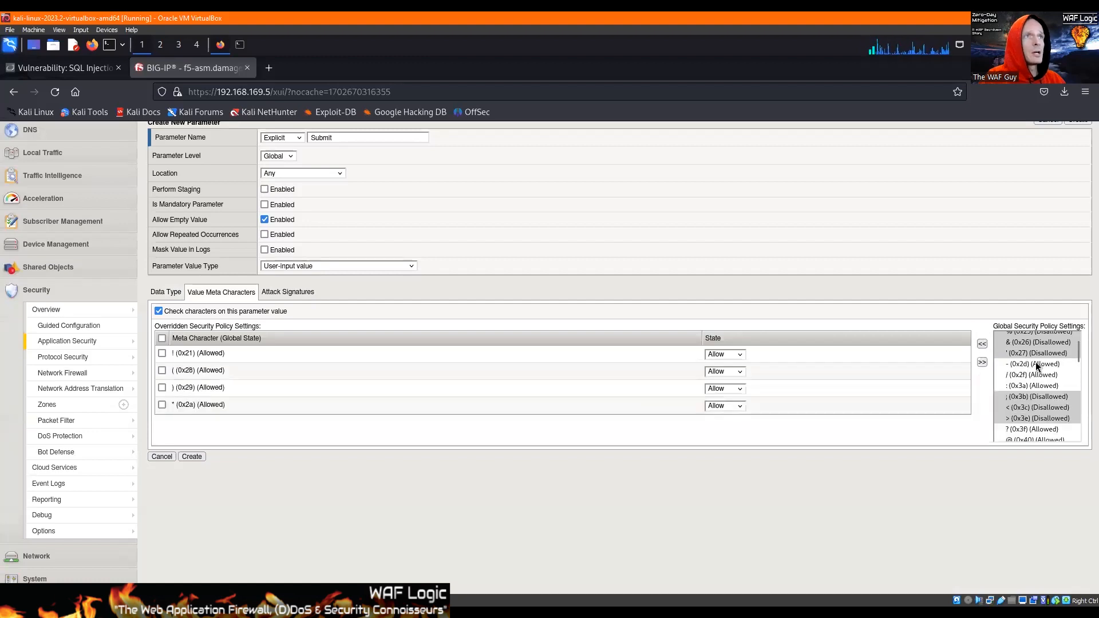
{"action": "left_click", "coordinate": [1017, 376]}
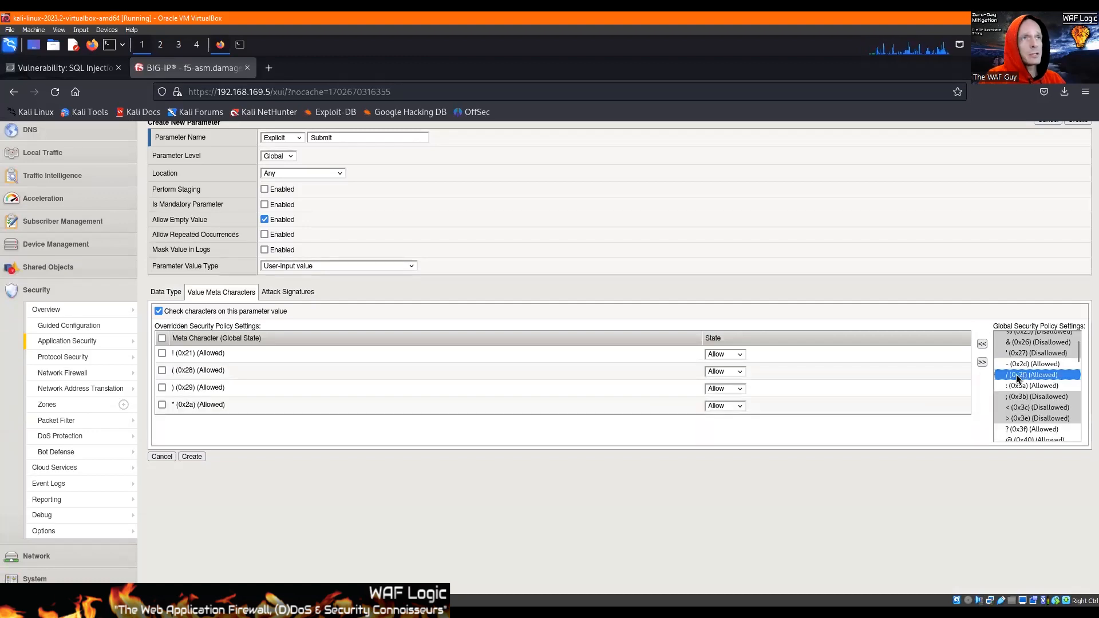
{"action": "left_click", "coordinate": [1017, 386], "text": "ctrl"}
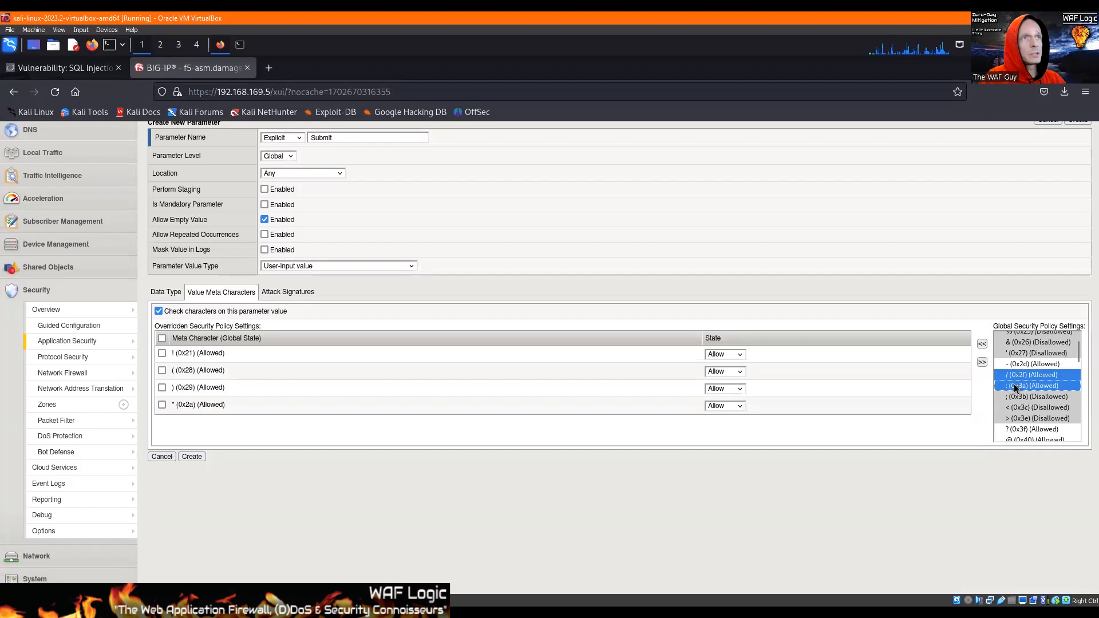
{"action": "left_click", "coordinate": [981, 344]}
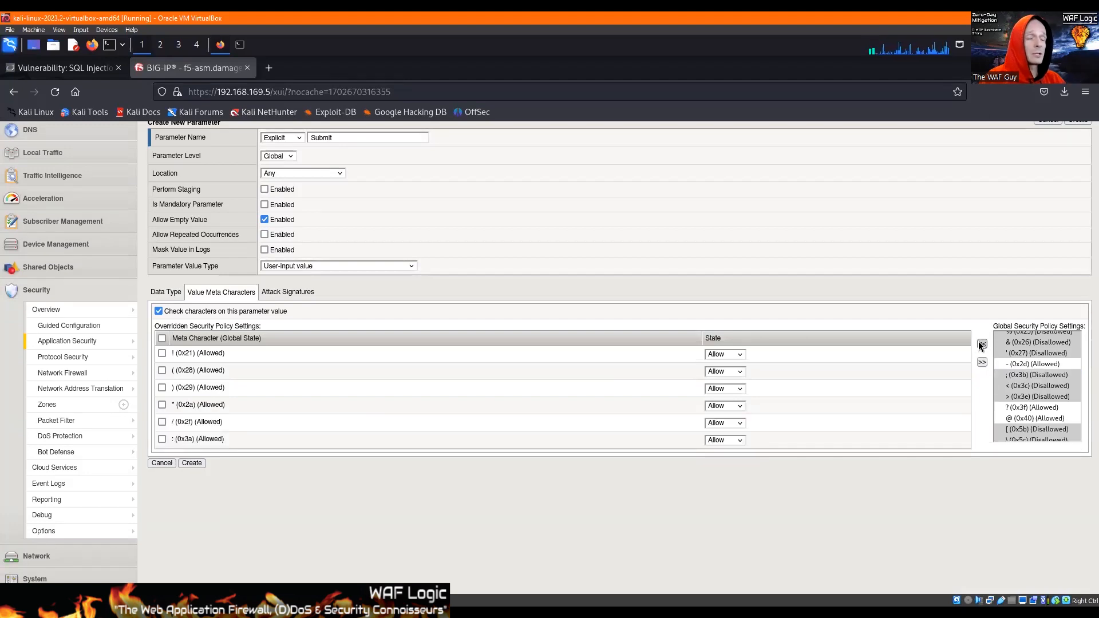
Add the ? (0x3f), @ (0x40), ^ (0x5e) and ~ (0x7e) meta characters to the Submit parameter's overridden settings.
{"action": "left_click", "coordinate": [1012, 410]}
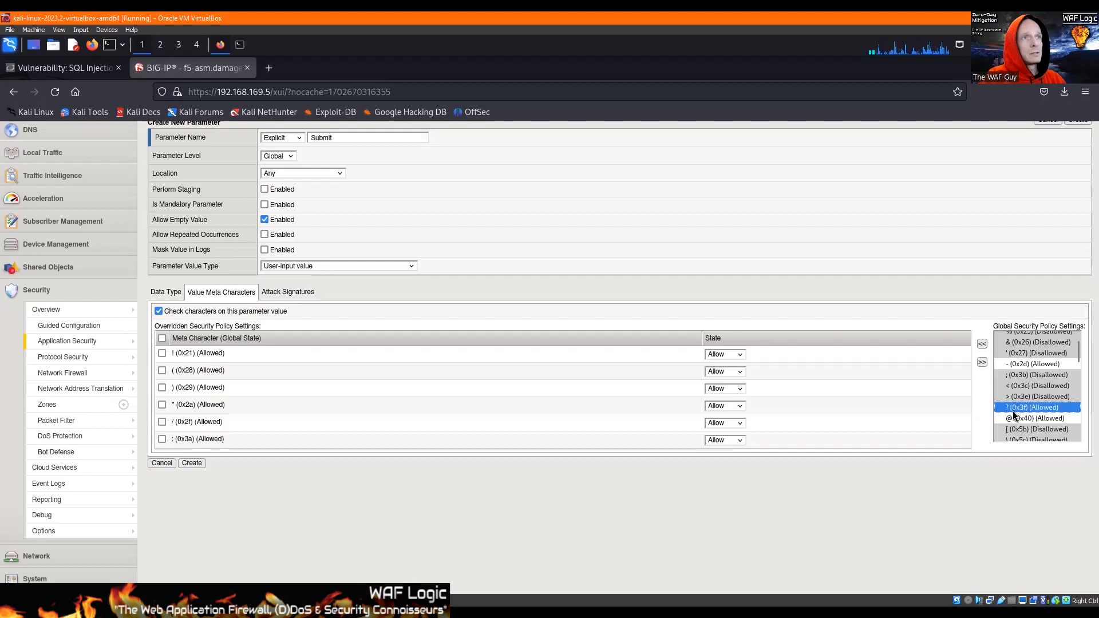
{"action": "left_click", "coordinate": [1013, 417], "text": "ctrl"}
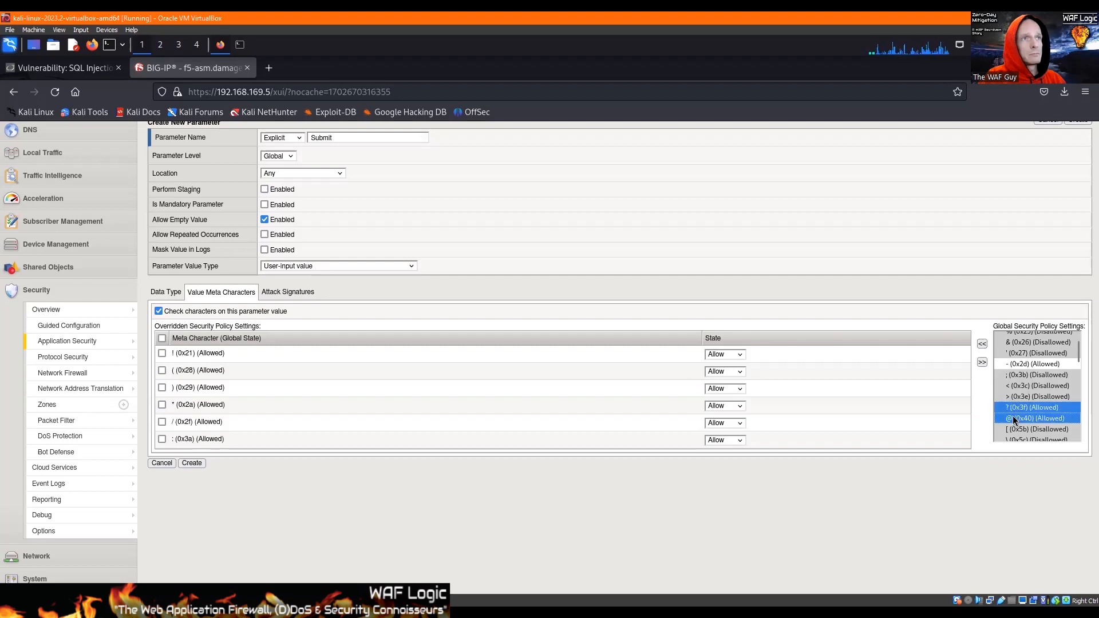
{"action": "left_click", "coordinate": [982, 344]}
{"action": "scroll", "coordinate": [1011, 375], "scroll_direction": "down", "scroll_amount": 3}
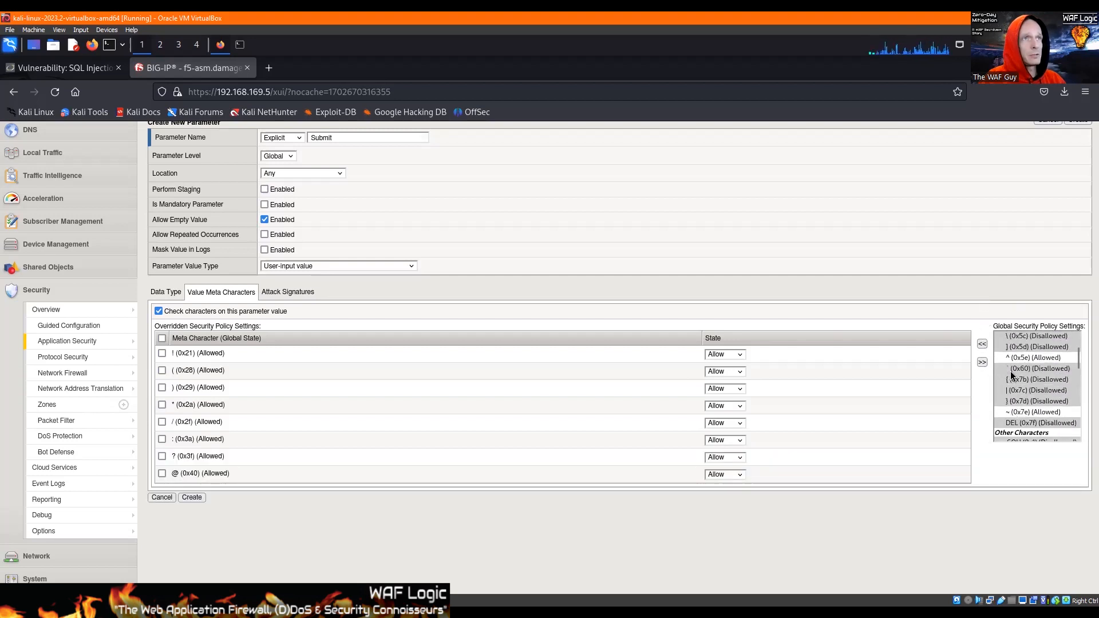
{"action": "left_click", "coordinate": [1015, 359]}
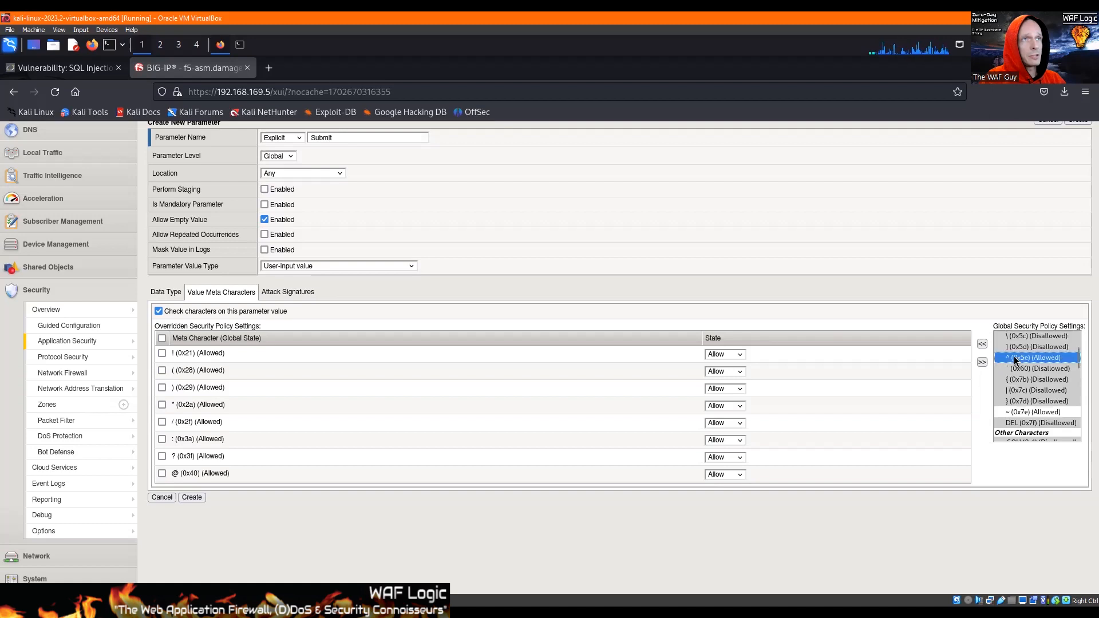
{"action": "left_click", "coordinate": [1016, 413], "text": "ctrl"}
{"action": "left_click", "coordinate": [982, 344]}
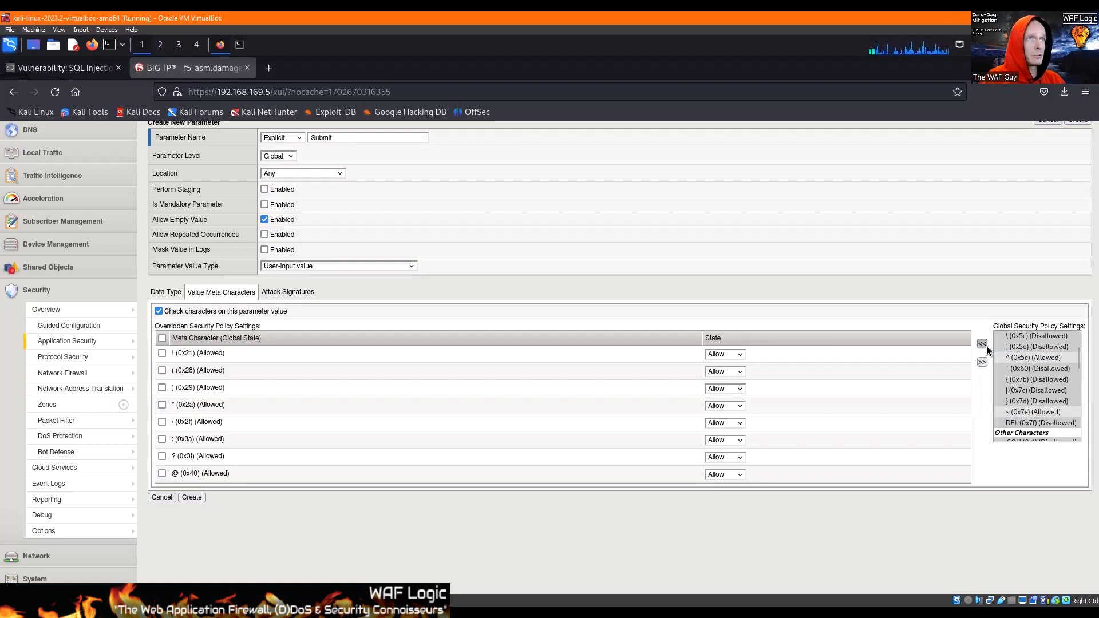
Add the comma (0x2c) from the other characters to the Submit parameter's overridden settings.
{"action": "scroll", "coordinate": [1028, 366], "scroll_direction": "down", "scroll_amount": 2}
{"action": "scroll", "coordinate": [1029, 365], "scroll_direction": "down", "scroll_amount": 5}
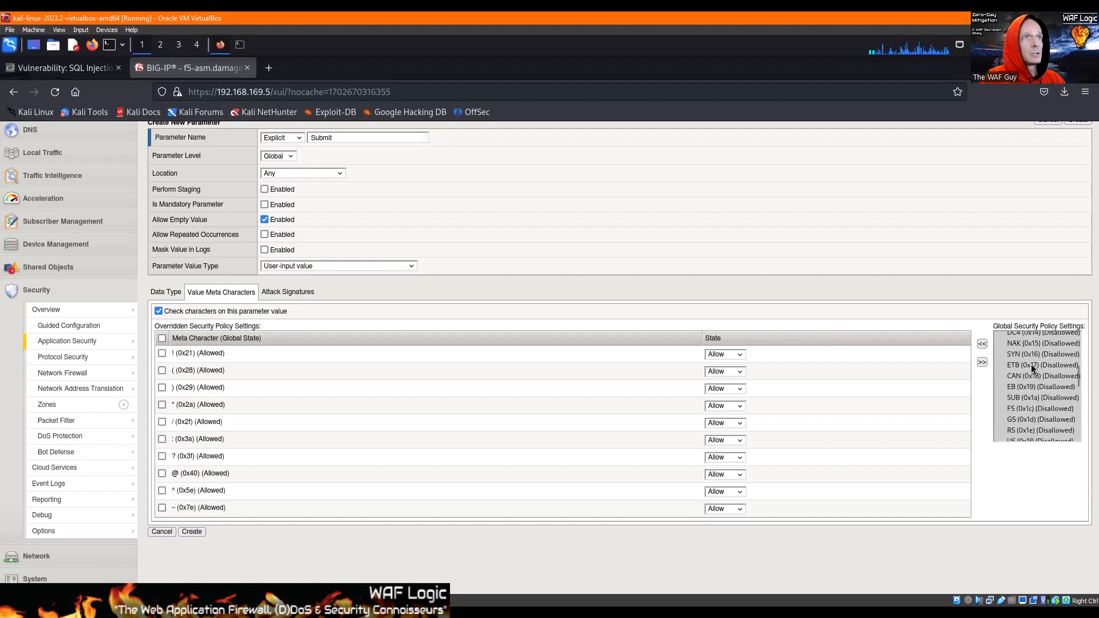
{"action": "left_click", "coordinate": [1022, 416]}
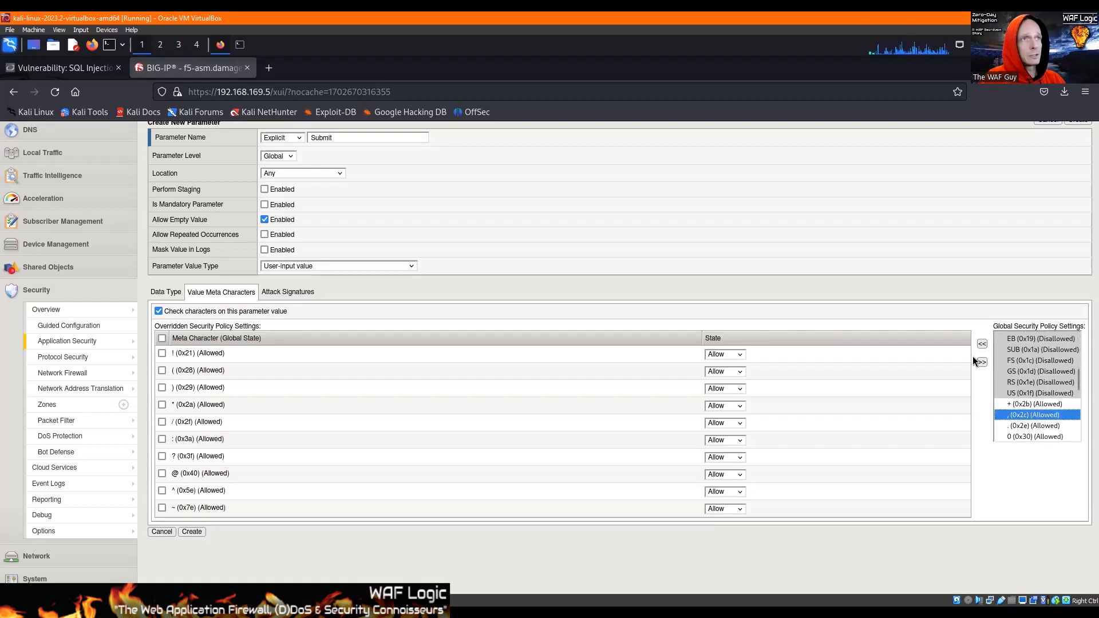
{"action": "left_click", "coordinate": [981, 345]}
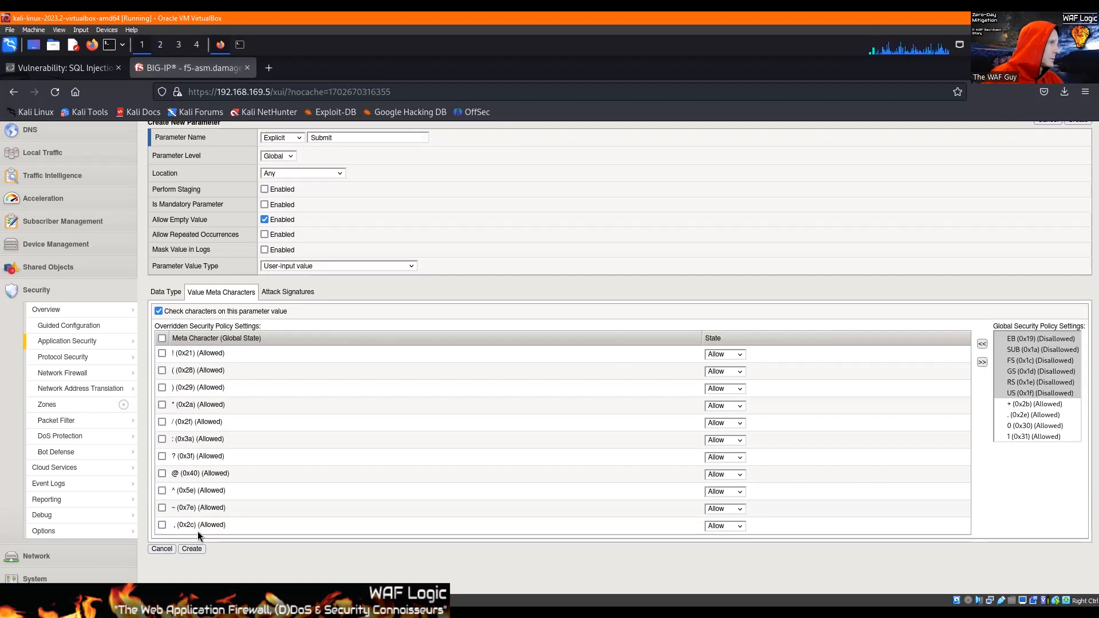
Set the state of all eleven overridden meta characters of the Submit parameter, from ! (0x21) through comma (0x2c), to Disallow.
{"action": "left_click", "coordinate": [722, 355]}
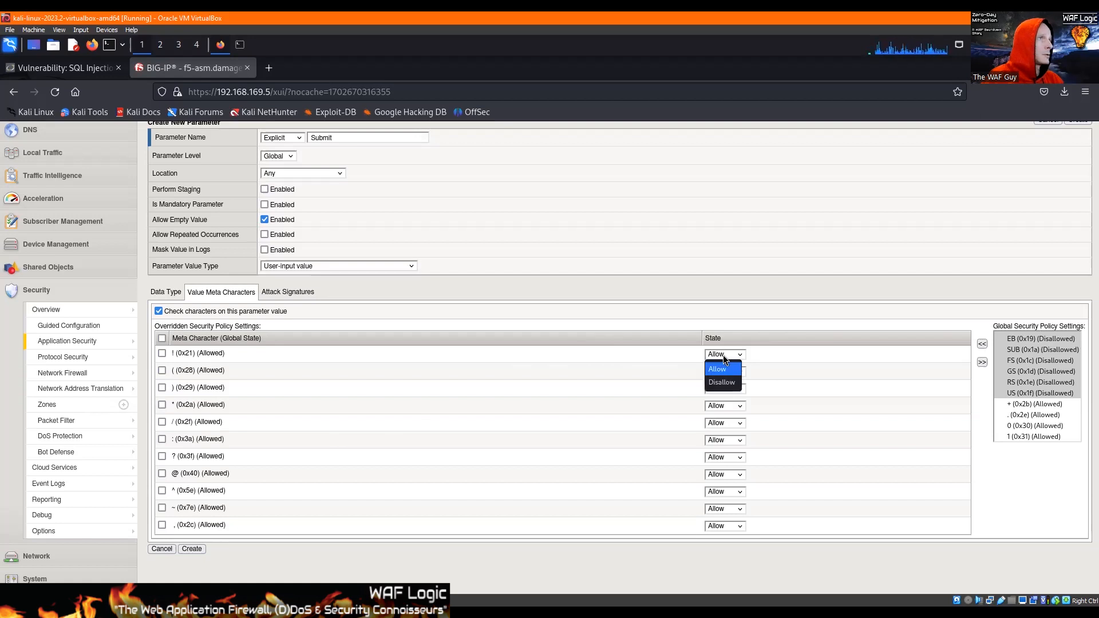
{"action": "key", "text": "Return"}
{"action": "key", "text": "Tab"}
{"action": "key", "text": "Tab"}
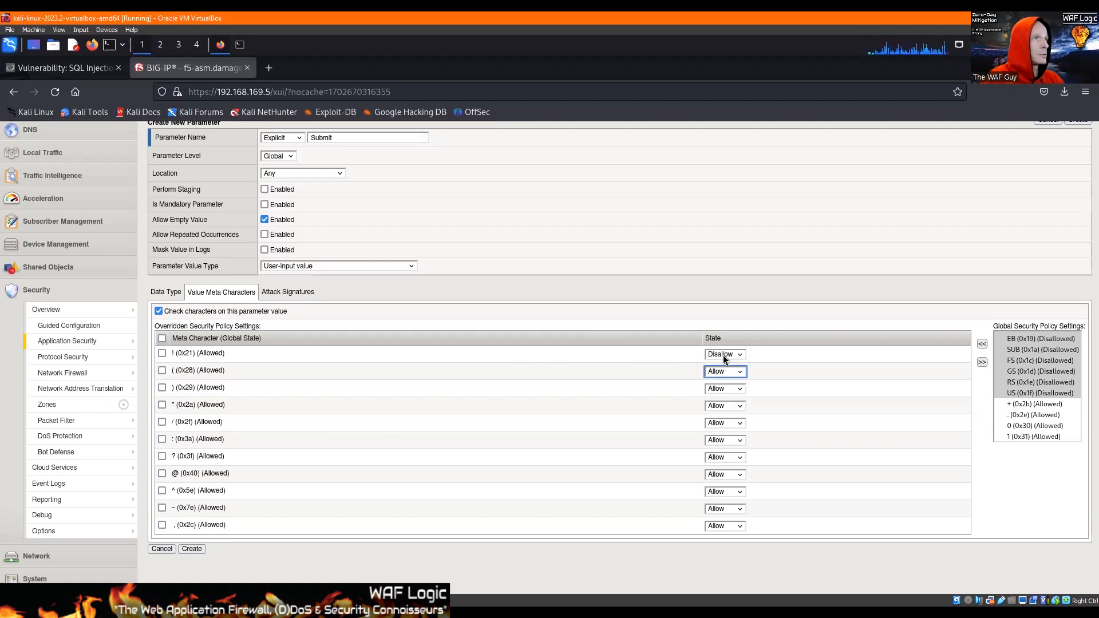
{"action": "key", "text": "Tab"}
{"action": "key", "text": "Tab"}
{"action": "key", "text": "Down"}
{"action": "key", "text": "Tab"}
{"action": "key", "text": "Tab"}
{"action": "key", "text": "Down"}
{"action": "key", "text": "Tab"}
{"action": "key", "text": "Tab"}
{"action": "key", "text": "Down"}
{"action": "key", "text": "Tab"}
{"action": "key", "text": "Tab"}
{"action": "key", "text": "Down"}
{"action": "key", "text": "Tab"}
{"action": "key", "text": "Tab"}
{"action": "key", "text": "Down"}
{"action": "key", "text": "Tab"}
{"action": "key", "text": "Tab"}
{"action": "key", "text": "Down"}
{"action": "key", "text": "Tab"}
{"action": "key", "text": "Tab"}
{"action": "key", "text": "Down"}
{"action": "key", "text": "Tab"}
{"action": "key", "text": "Tab"}
{"action": "key", "text": "Down"}
{"action": "key", "text": "Tab"}
{"action": "key", "text": "Tab"}
{"action": "key", "text": "Down"}
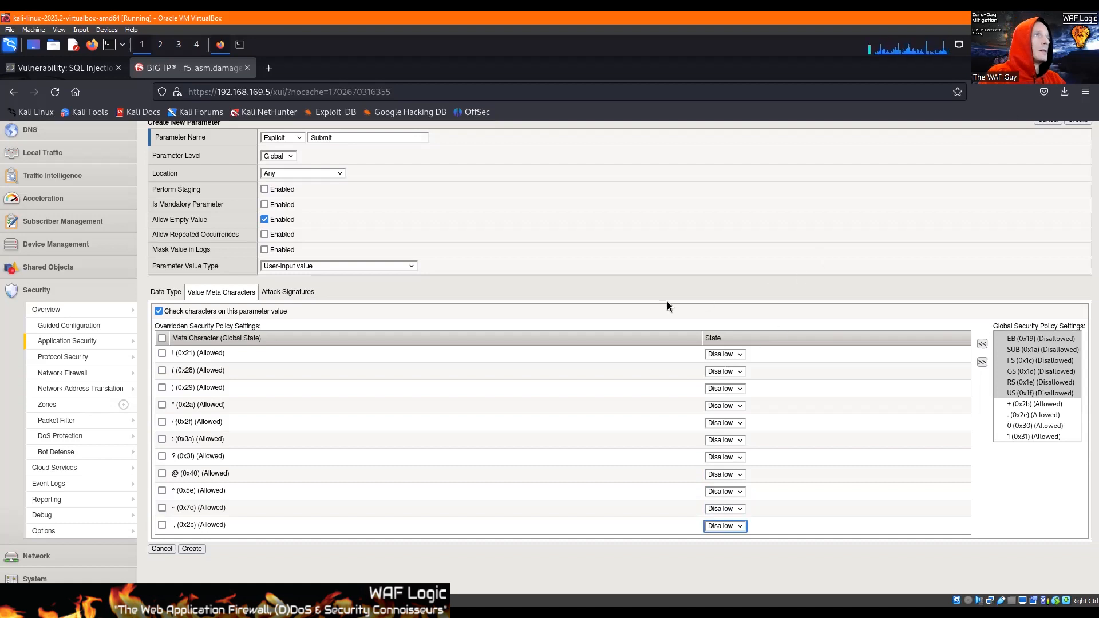
Review the Submit parameter's attack signature, value meta character and data type settings, and create the parameter.
{"action": "left_click", "coordinate": [279, 295]}
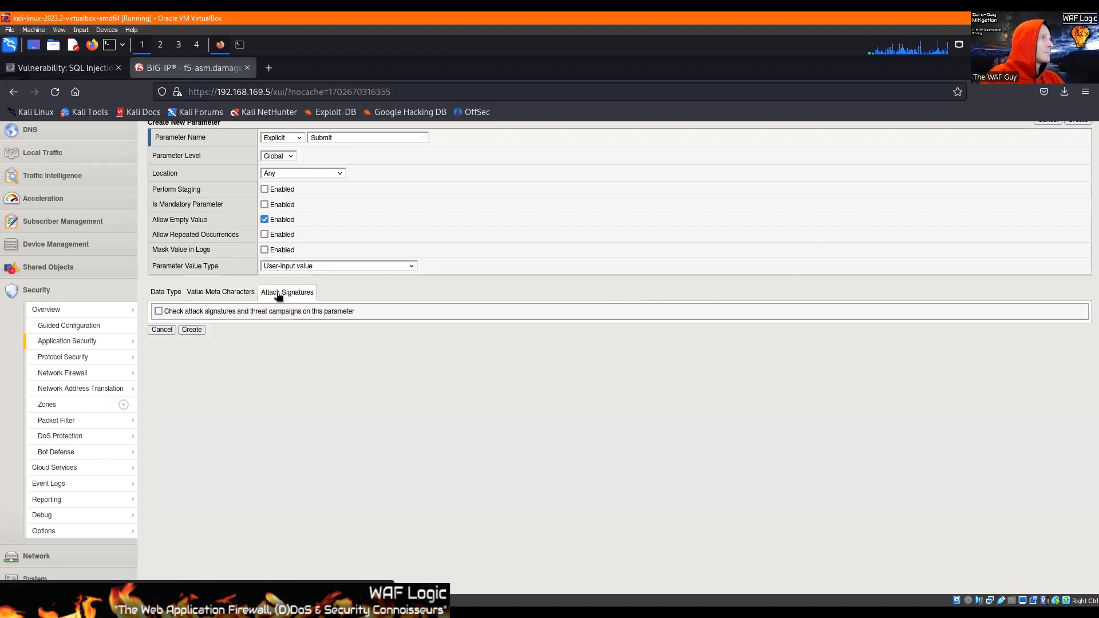
{"action": "left_click", "coordinate": [209, 293]}
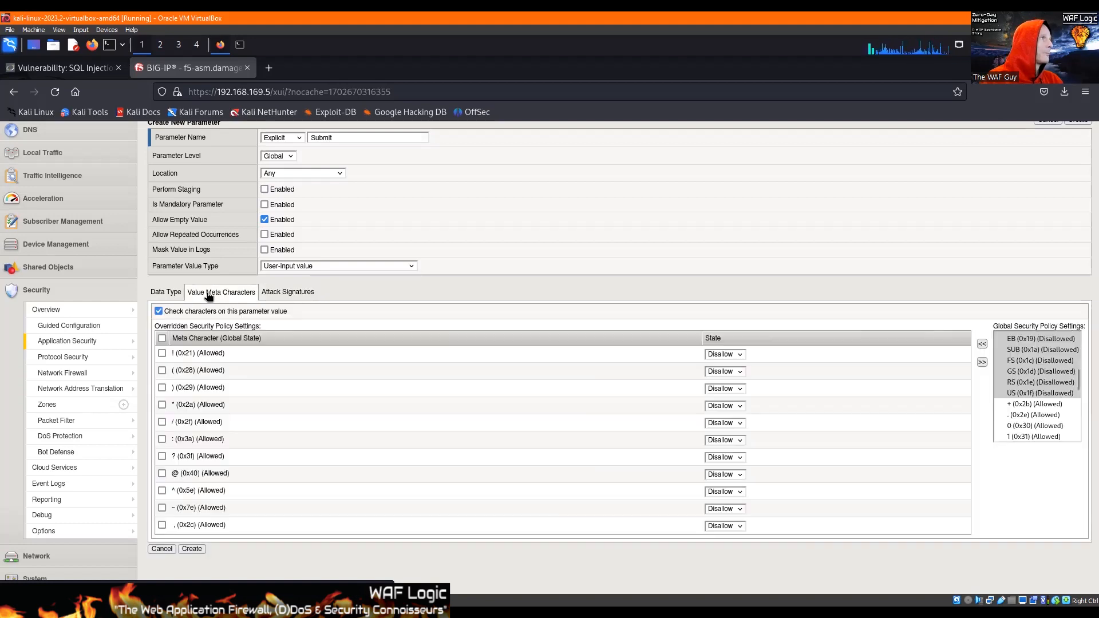
{"action": "scroll", "coordinate": [421, 265], "scroll_direction": "up", "scroll_amount": 3}
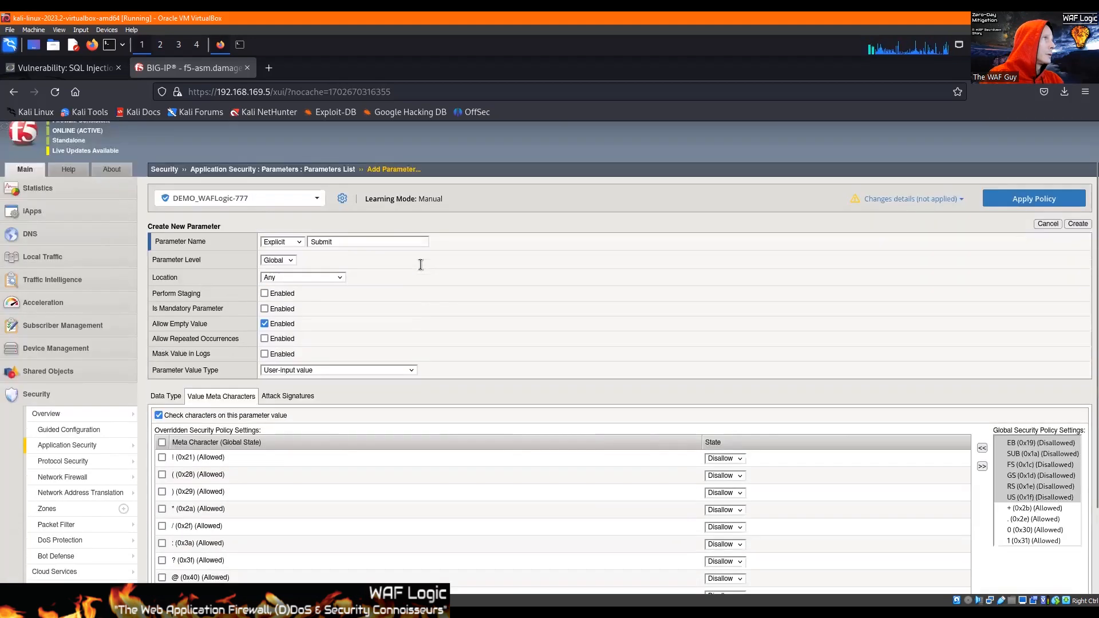
{"action": "scroll", "coordinate": [701, 307], "scroll_direction": "down", "scroll_amount": 3}
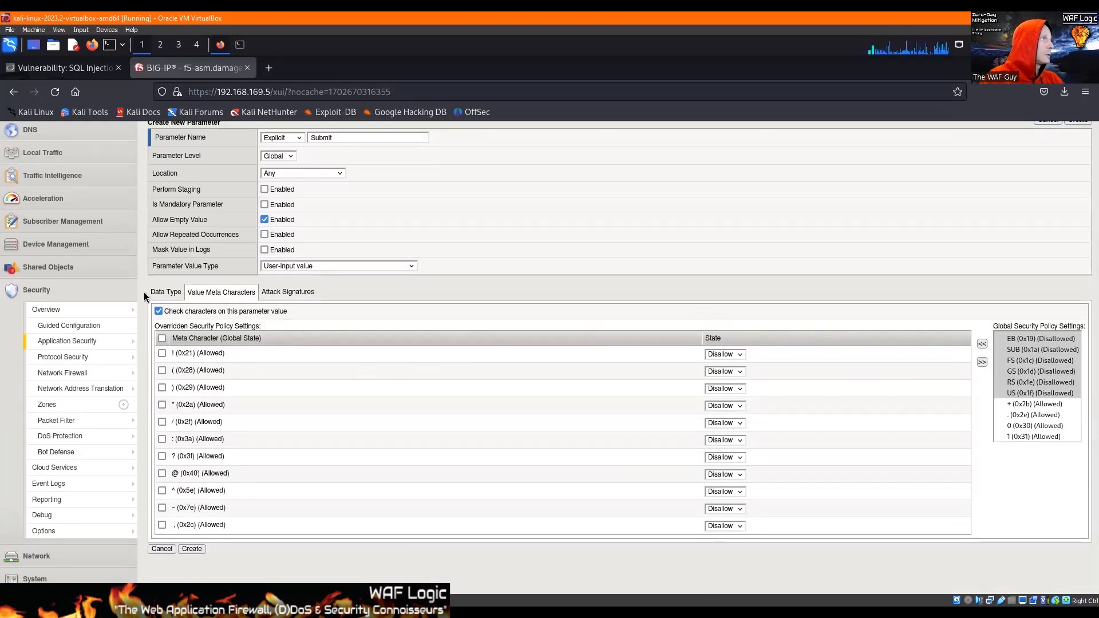
{"action": "left_click", "coordinate": [164, 292]}
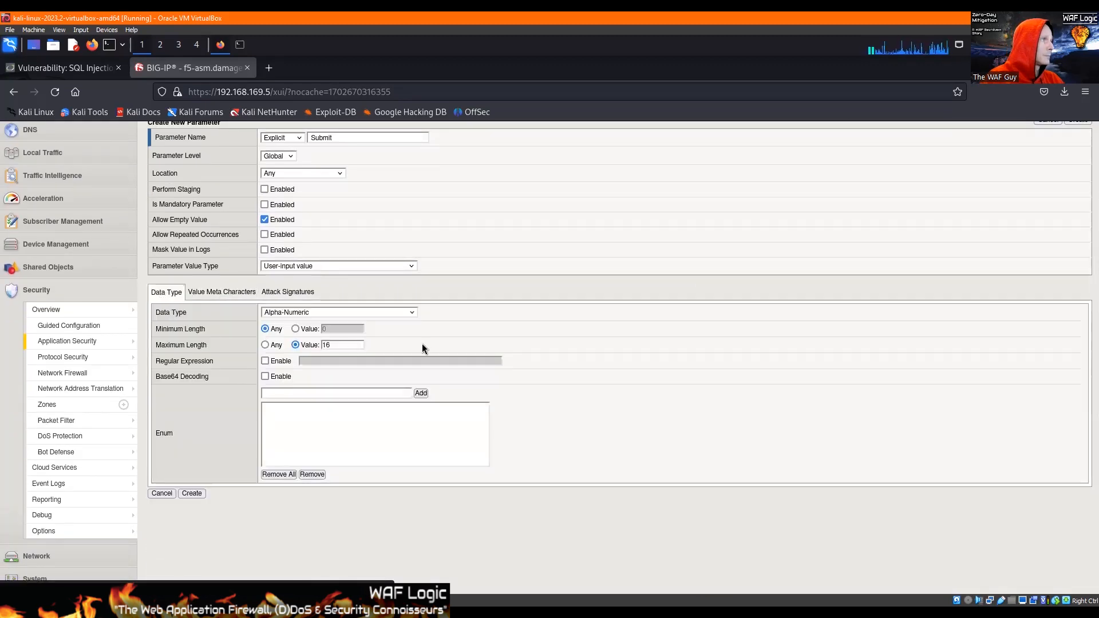
{"action": "left_click", "coordinate": [189, 494]}
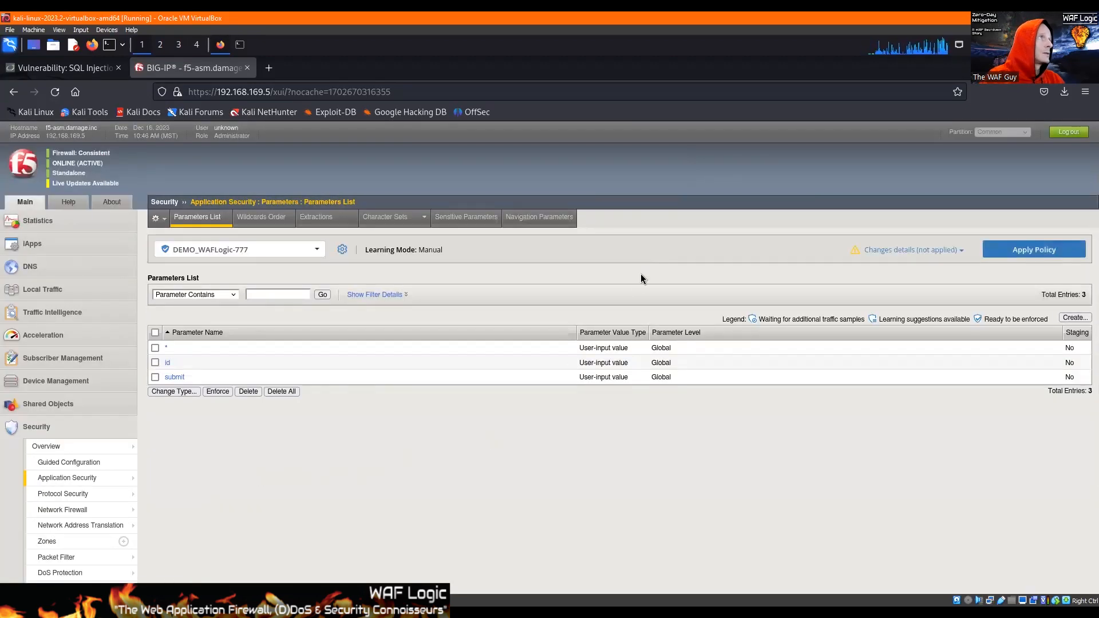
Switch to the DVWA site, open the SQL Injection (Blind) page and activate its User ID field.
{"action": "left_click", "coordinate": [39, 67]}
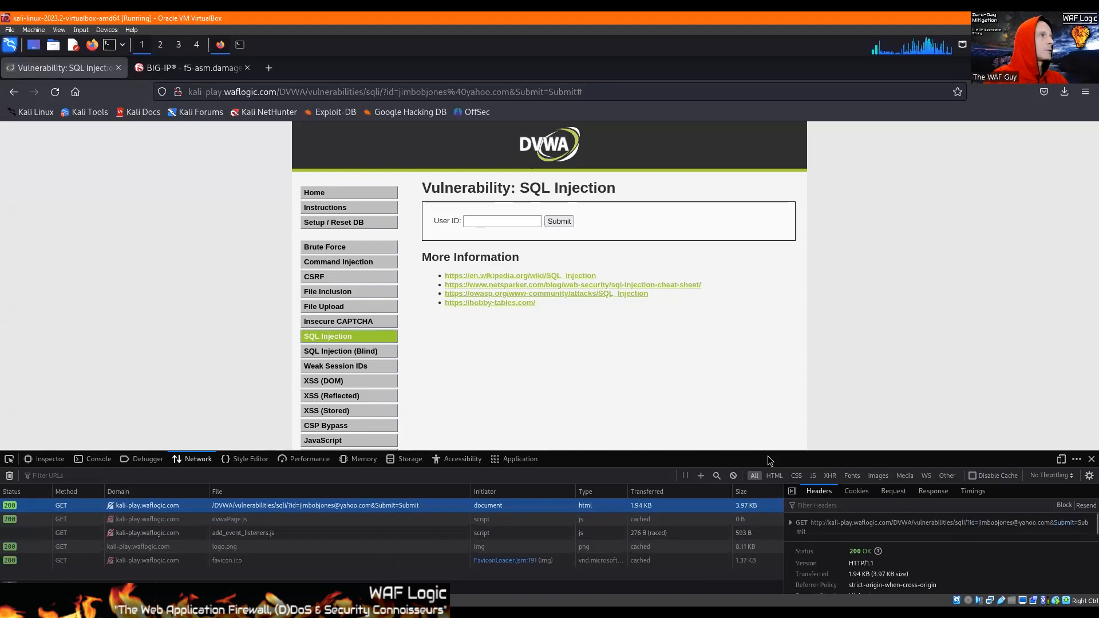
{"action": "left_click", "coordinate": [314, 354]}
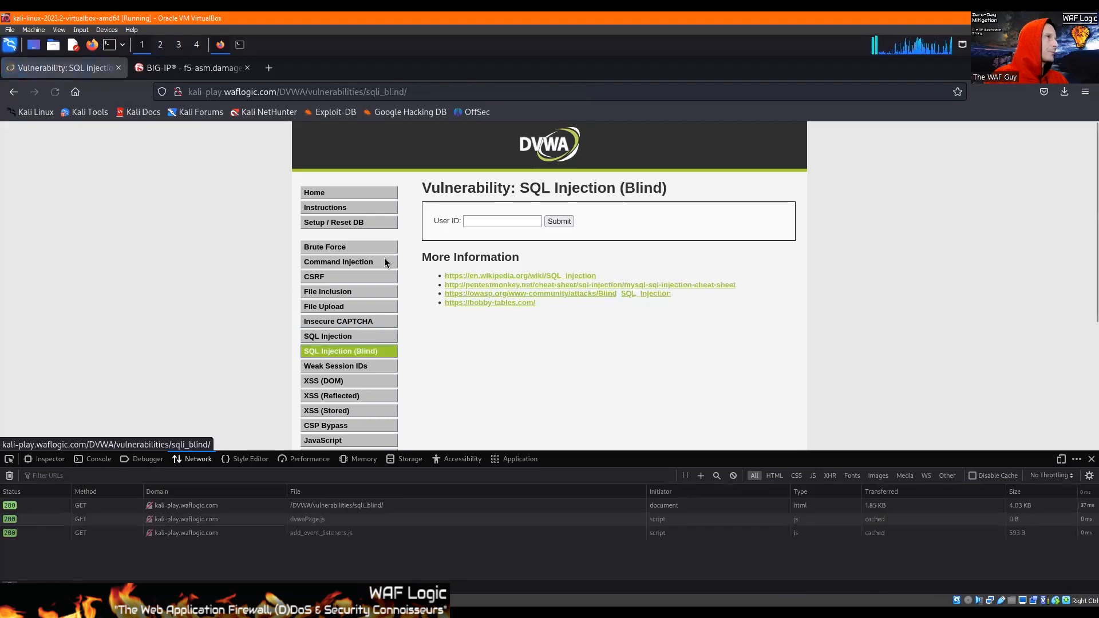
{"action": "left_click", "coordinate": [475, 220]}
{"action": "type", "text": "asdfasdfasdfasdfasdfasdfasdf"}
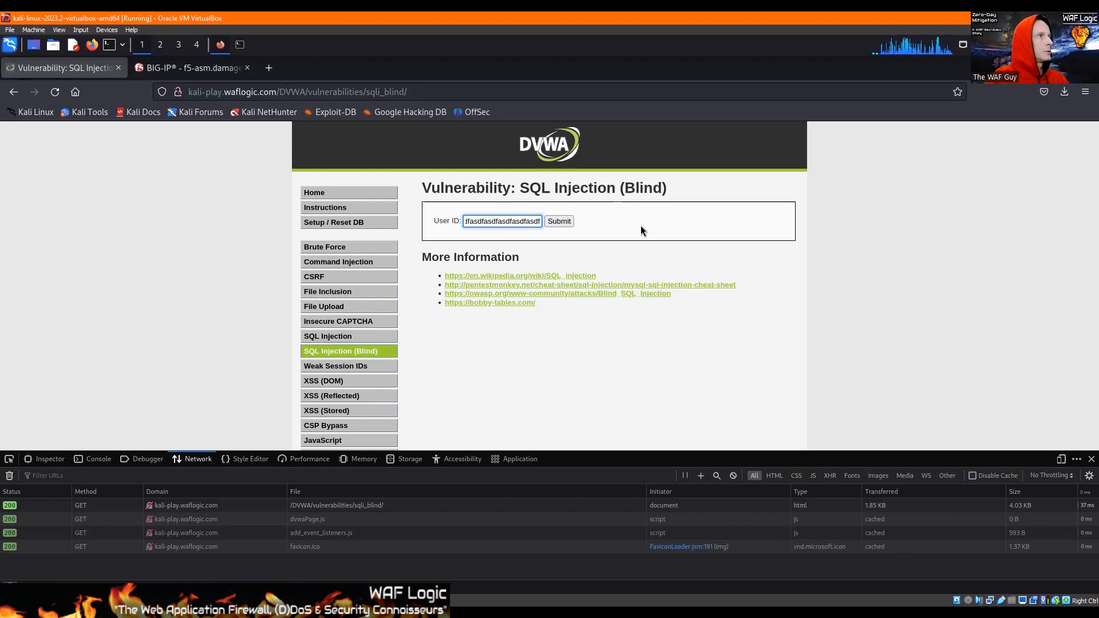
{"action": "key", "text": "ctrl+a"}
{"action": "key", "text": "BackSpace"}
Enter a person's first name as the User ID on the SQL Injection (Blind) page.
{"action": "type", "text": "jim"}
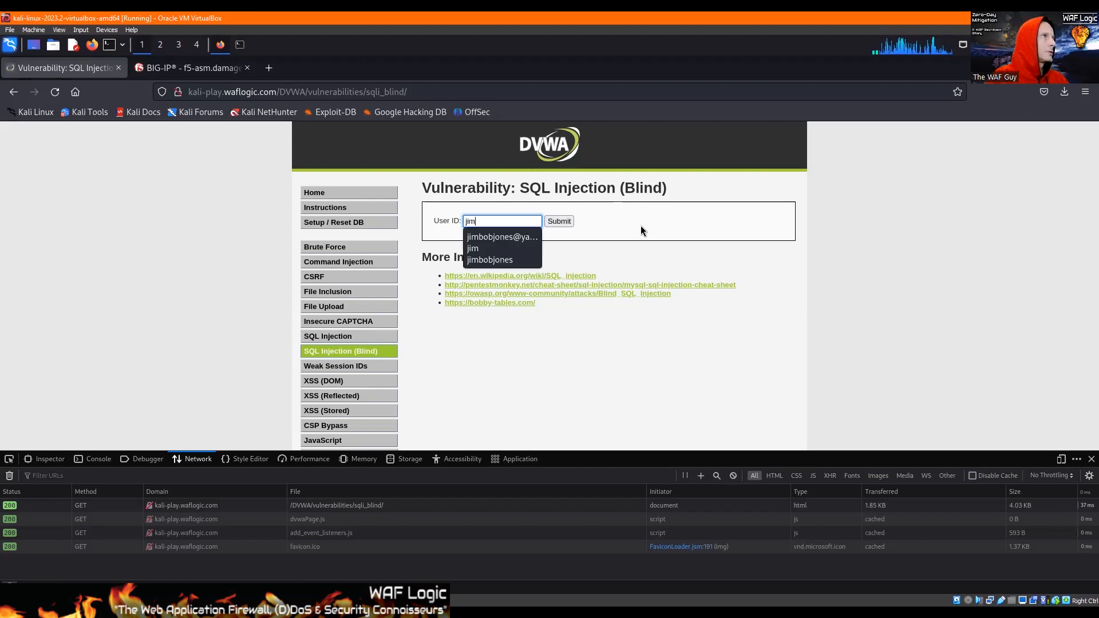
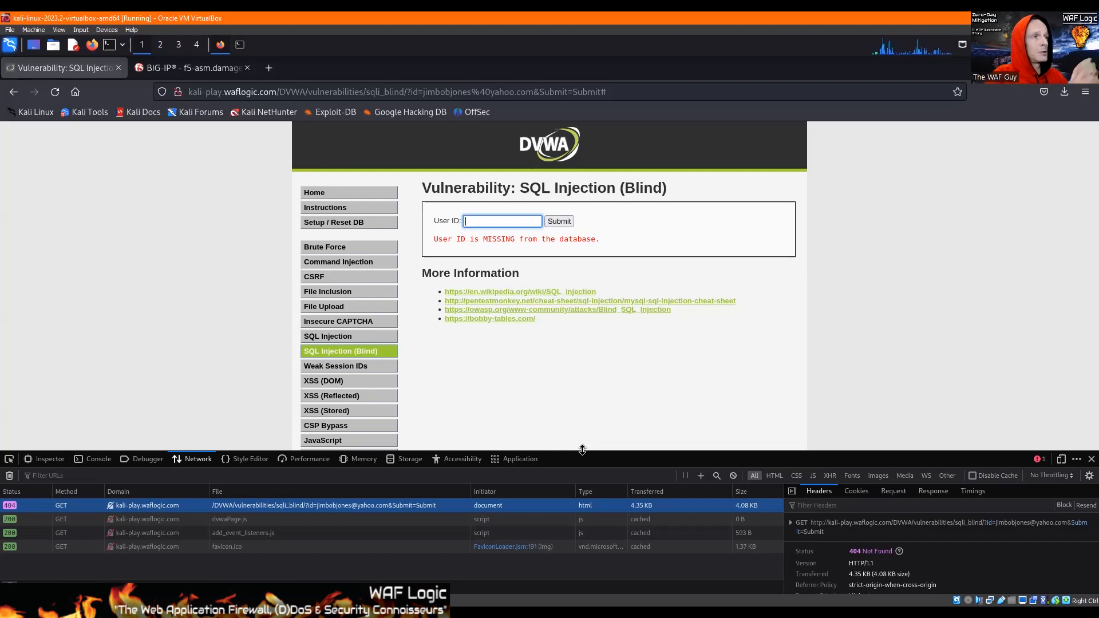
Leave the User ID field and select the full URL of the submitted SQL Injection (Blind) request.
{"action": "left_click", "coordinate": [239, 224]}
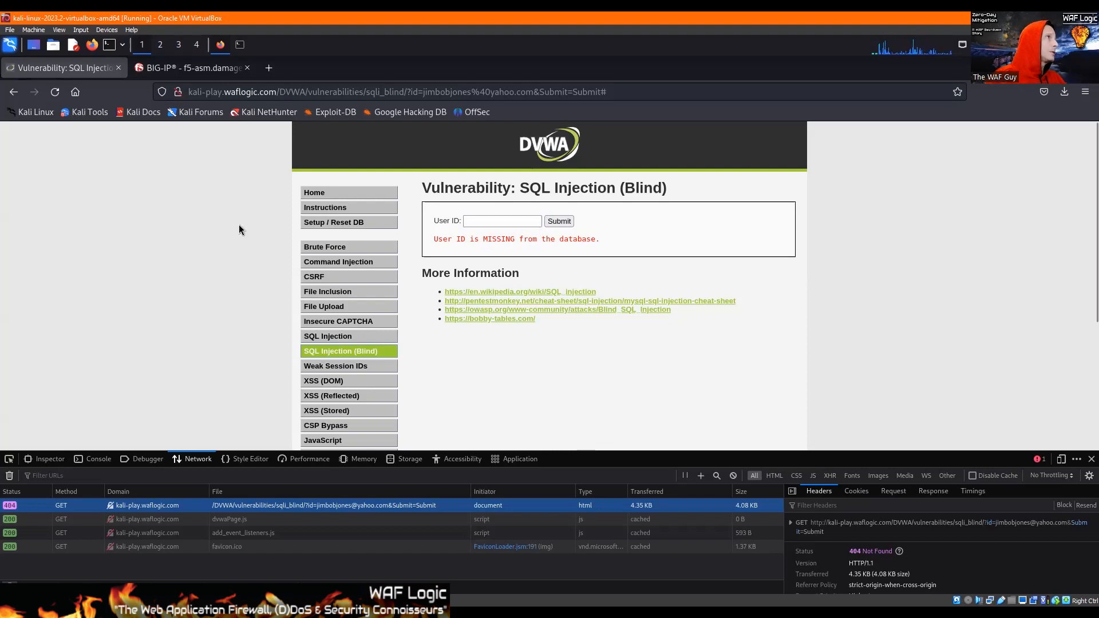
{"action": "left_click", "coordinate": [407, 91]}
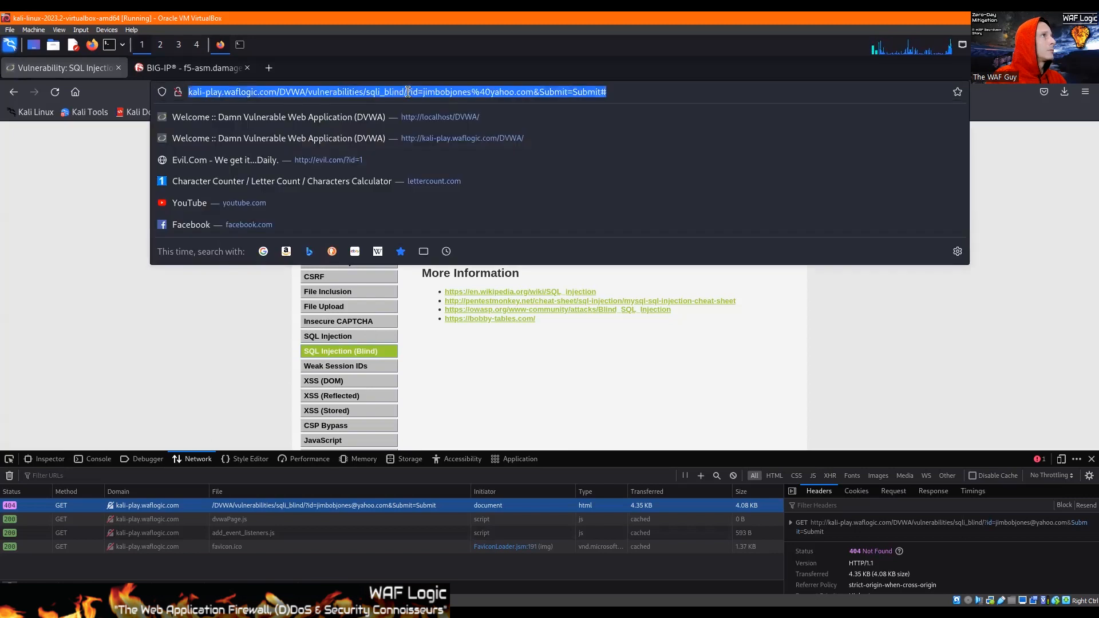
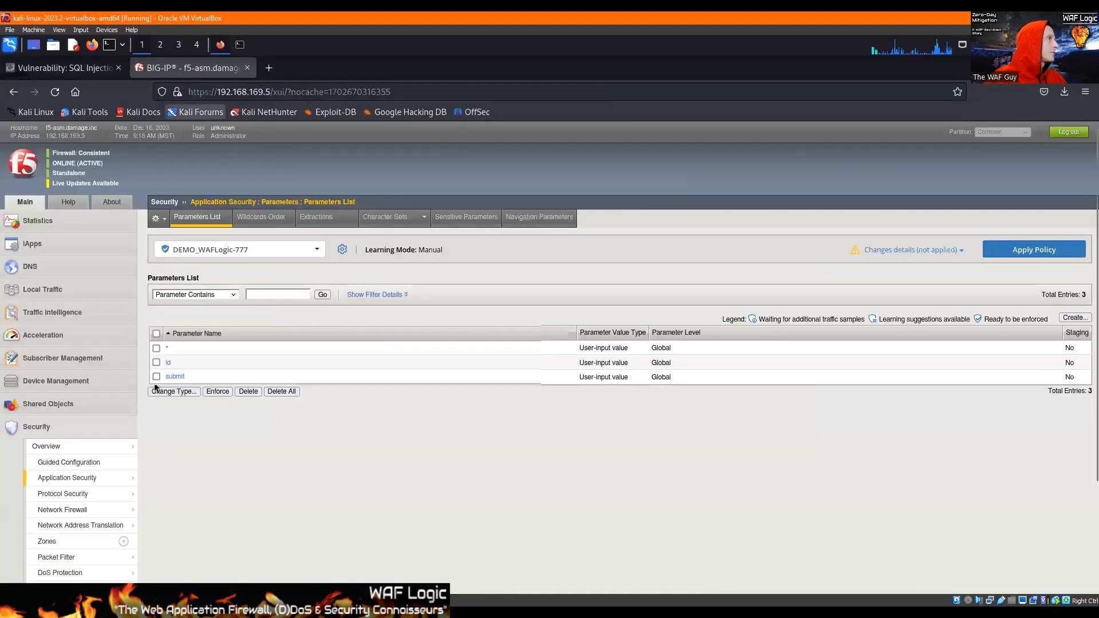
Start a new allowed HTTP URL in the DEMO_WAFLogic-777 policy and enter /*/vulnerabilities/sqli_blind/ as its path.
{"action": "mouse_move", "coordinate": [107, 487]}
{"action": "mouse_move", "coordinate": [172, 458]}
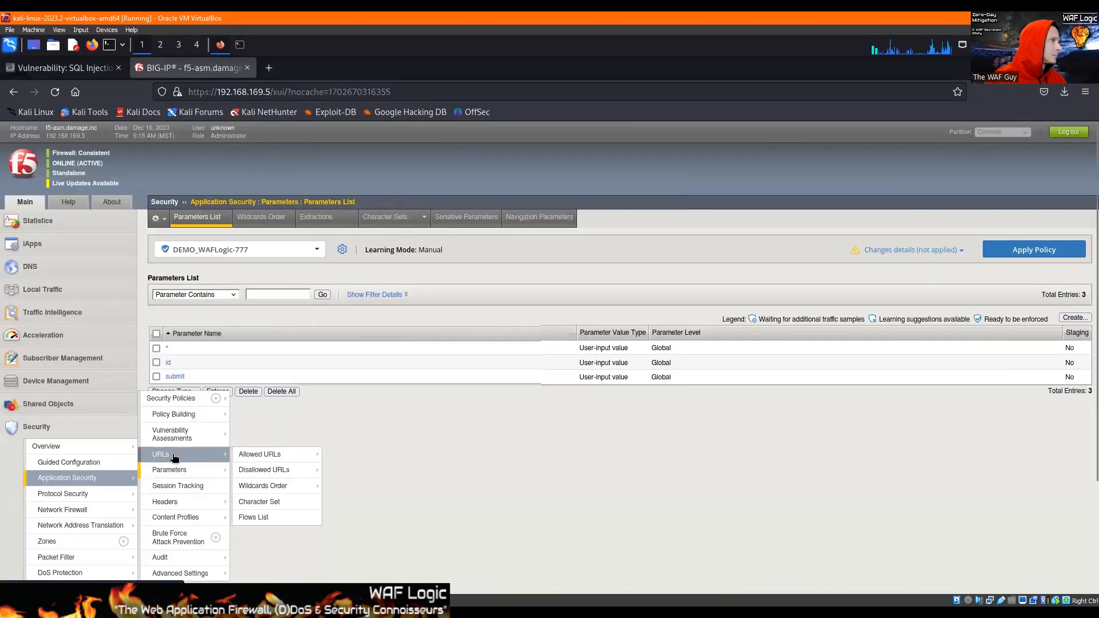
{"action": "left_click", "coordinate": [259, 455]}
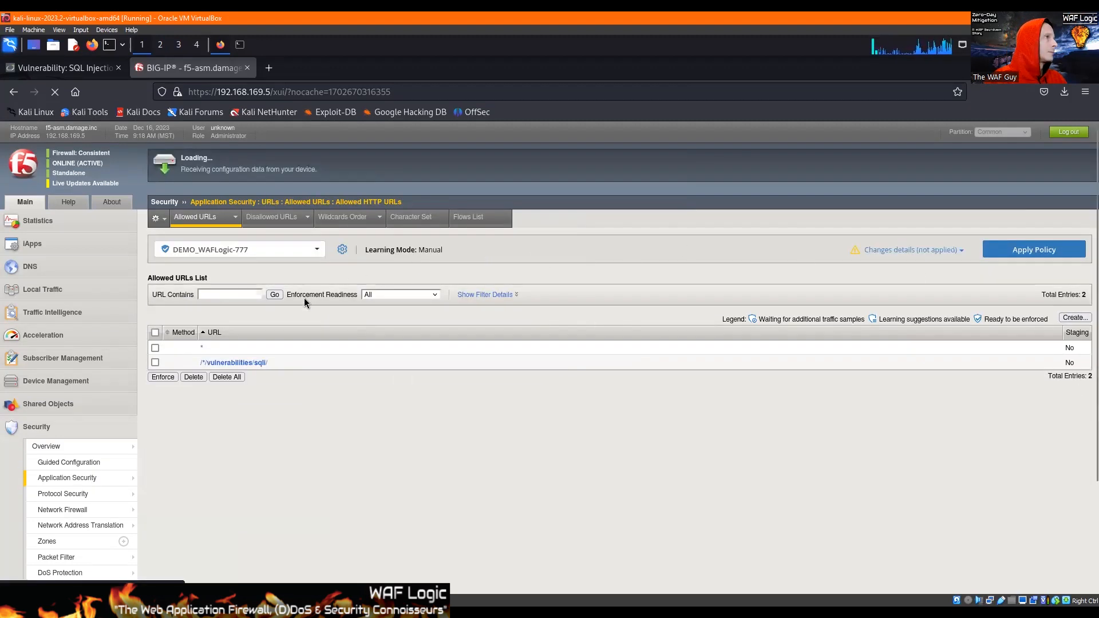
{"action": "scroll", "coordinate": [305, 296], "scroll_direction": "down", "scroll_amount": 3}
{"action": "scroll", "coordinate": [384, 197], "scroll_direction": "up", "scroll_amount": 3}
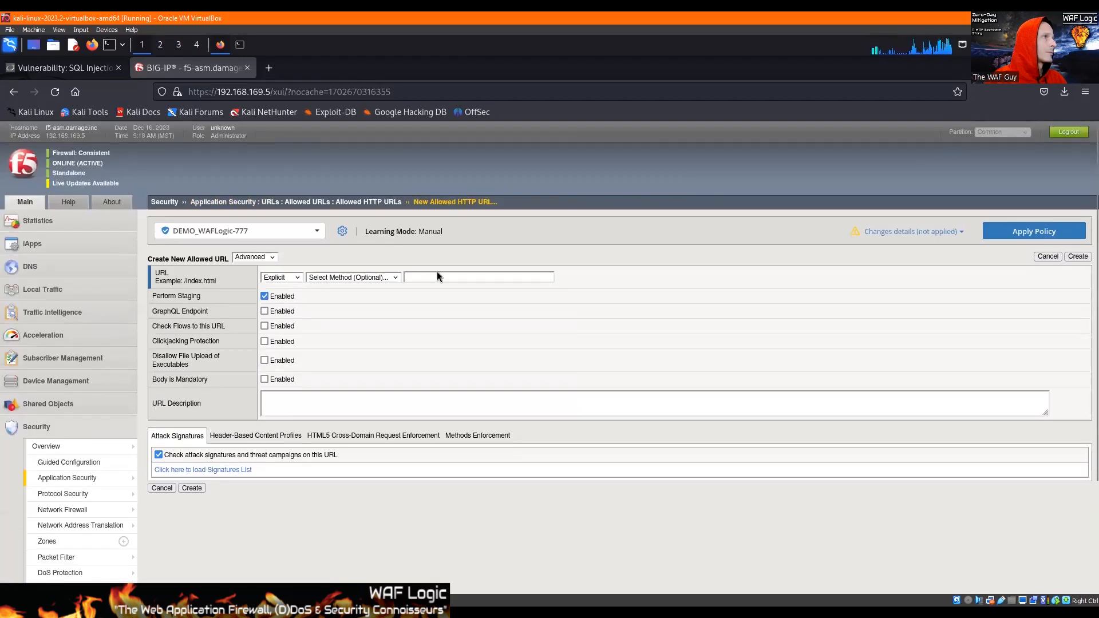
{"action": "left_click", "coordinate": [436, 277]}
{"action": "type", "text": "/DVWA/vulnerabilities/sqli_blind/"}
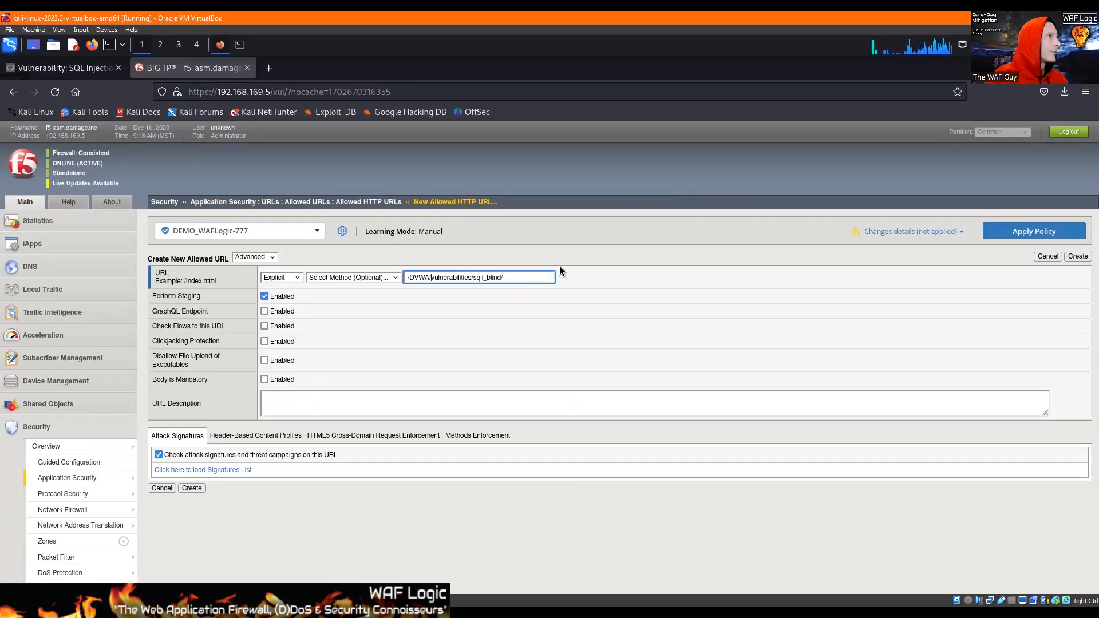
{"action": "key", "text": "shift+Home"}
{"action": "type", "text": "/*"}
Make the new URL a Wildcard entry with Perform Staging disabled and create it.
{"action": "left_click", "coordinate": [267, 277]}
{"action": "left_click", "coordinate": [264, 296]}
{"action": "left_click", "coordinate": [264, 296]}
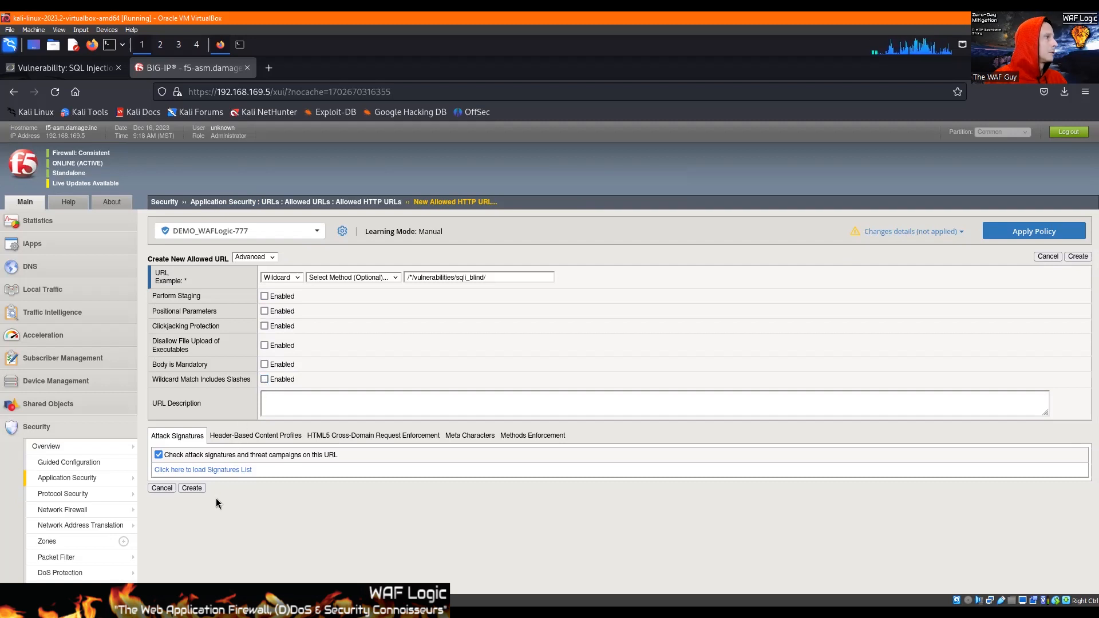
{"action": "left_click", "coordinate": [188, 487]}
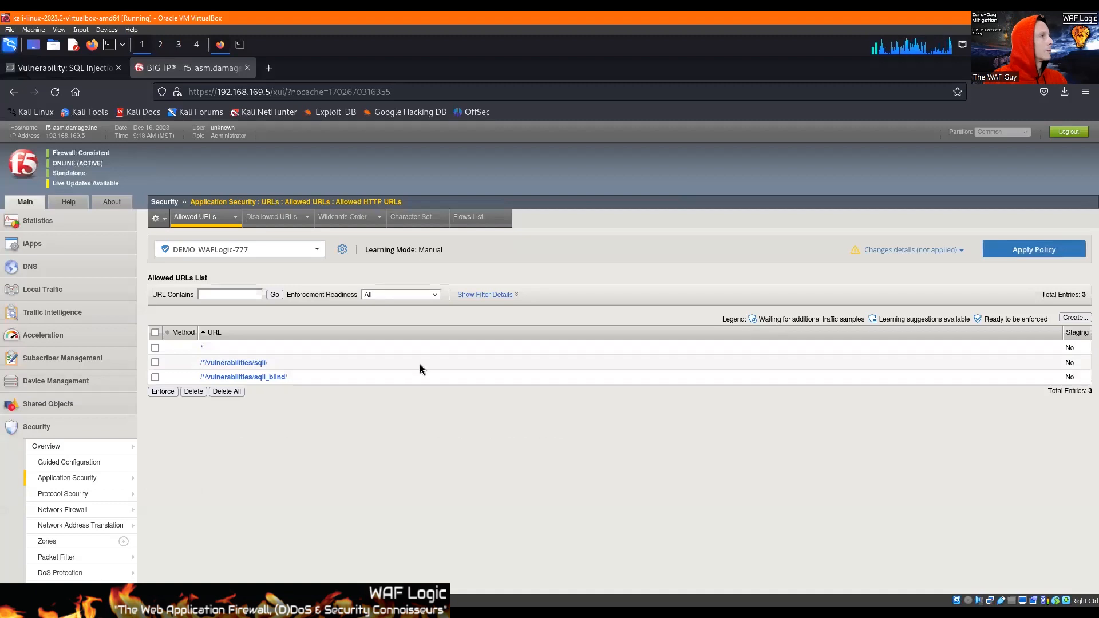
Review the properties of the /*/vulnerabilities/sqli_blind/ URL and return to the allowed URLs list.
{"action": "left_click", "coordinate": [280, 376]}
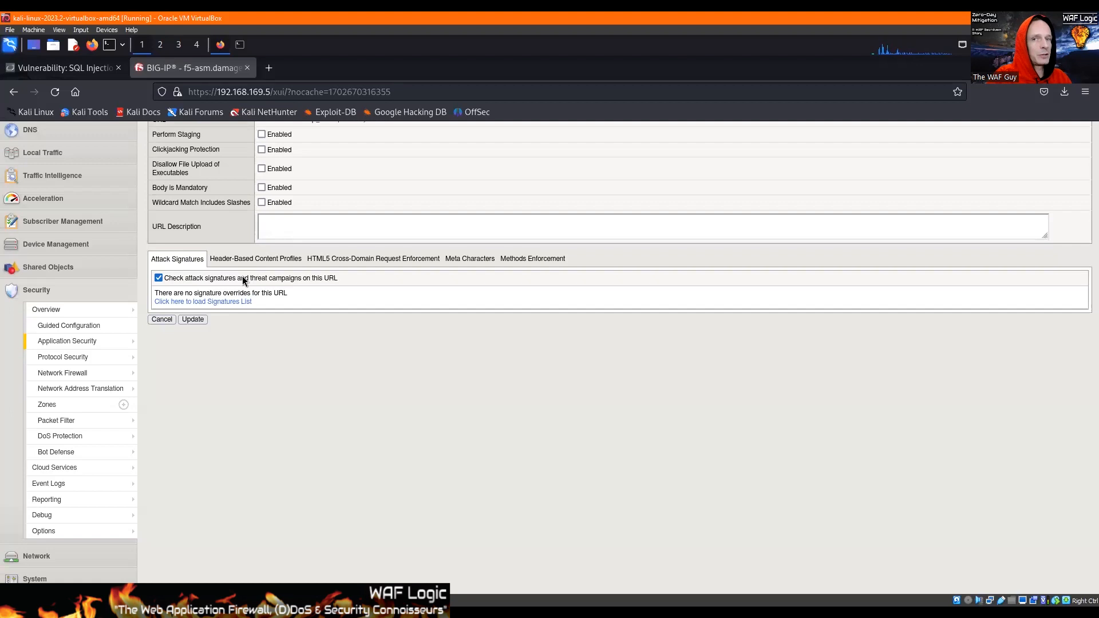
{"action": "scroll", "coordinate": [270, 360], "scroll_direction": "up", "scroll_amount": 4}
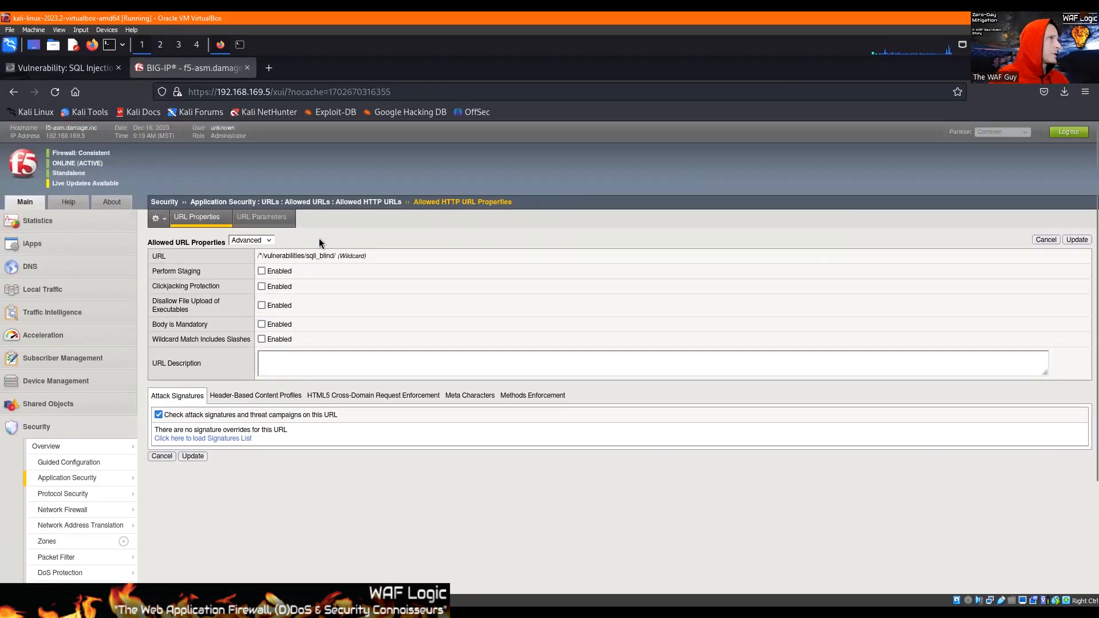
{"action": "left_click", "coordinate": [321, 200]}
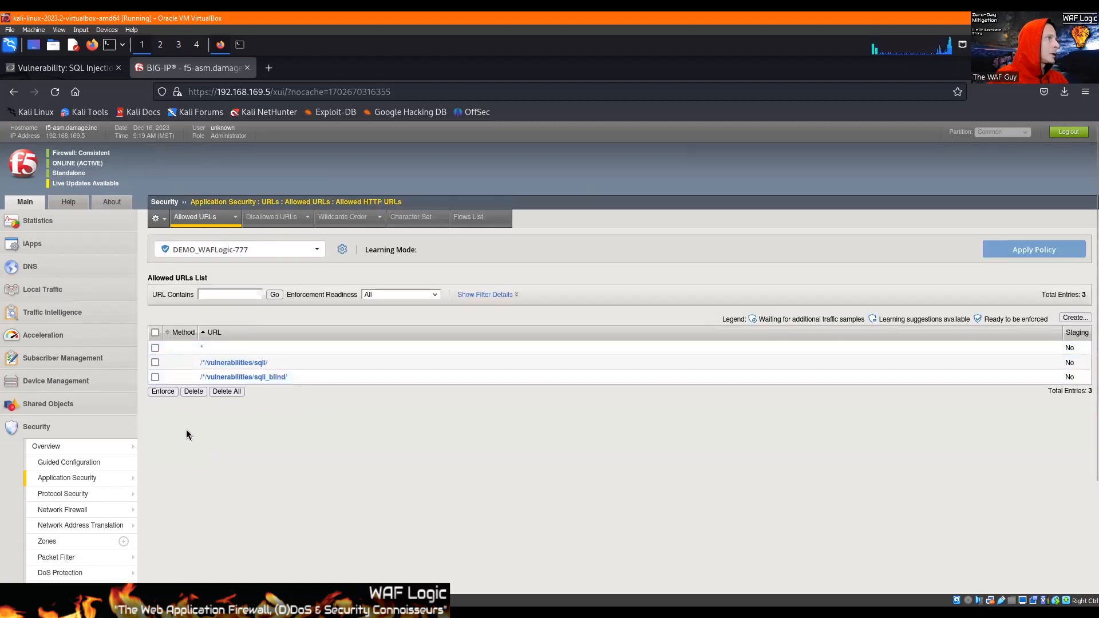
Check the SQL Injection (Blind) page in DVWA and open the value meta characters of the policy's id parameter.
{"action": "mouse_move", "coordinate": [99, 479]}
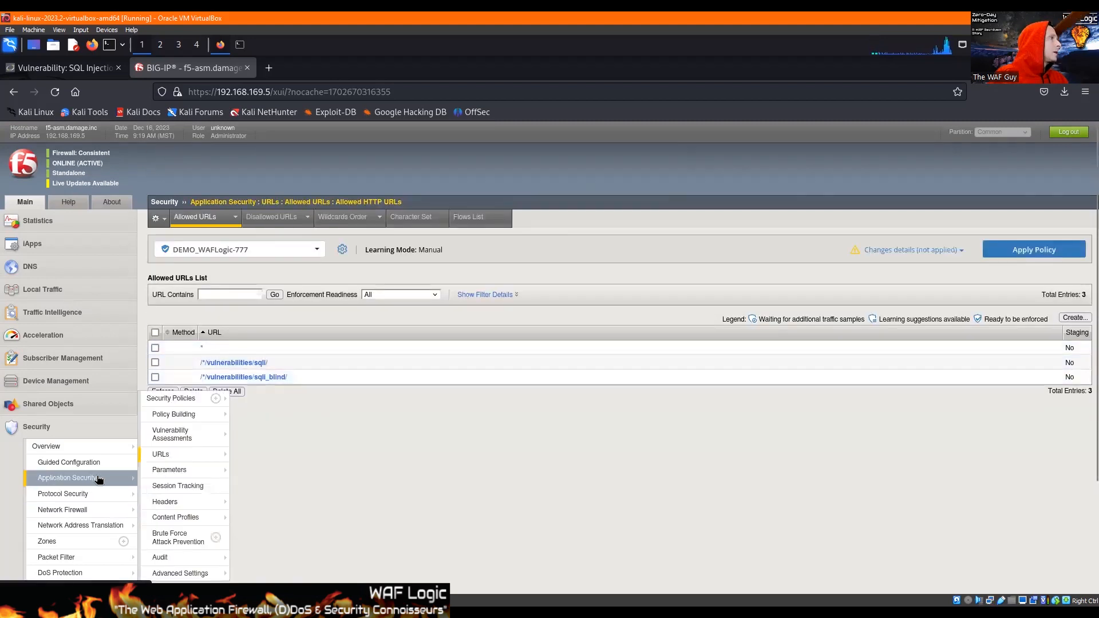
{"action": "left_click", "coordinate": [166, 470]}
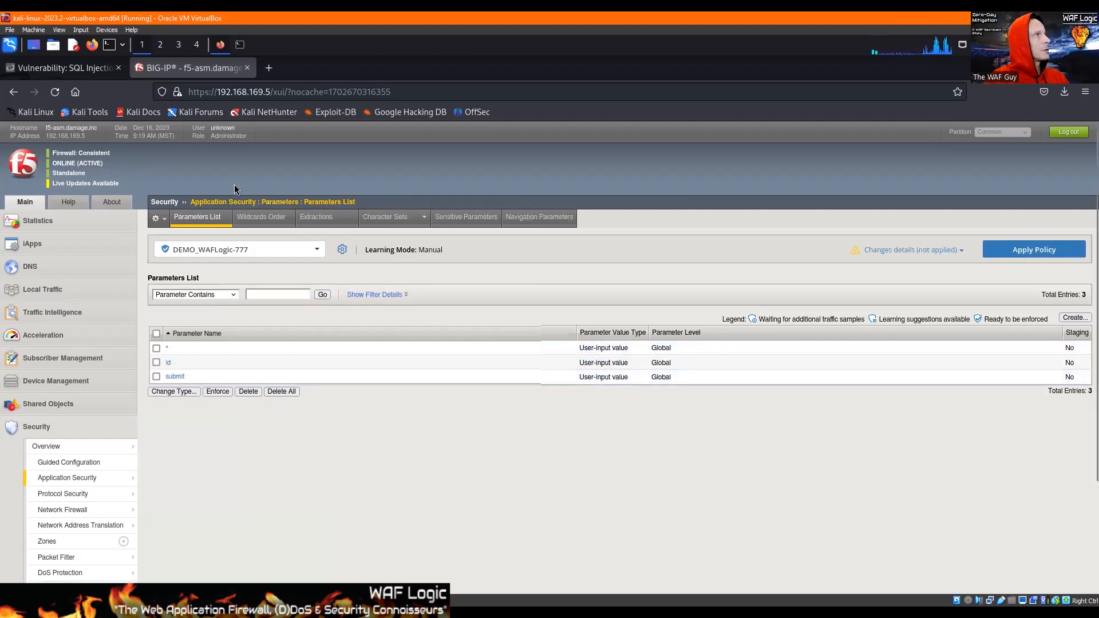
{"action": "left_click", "coordinate": [57, 66]}
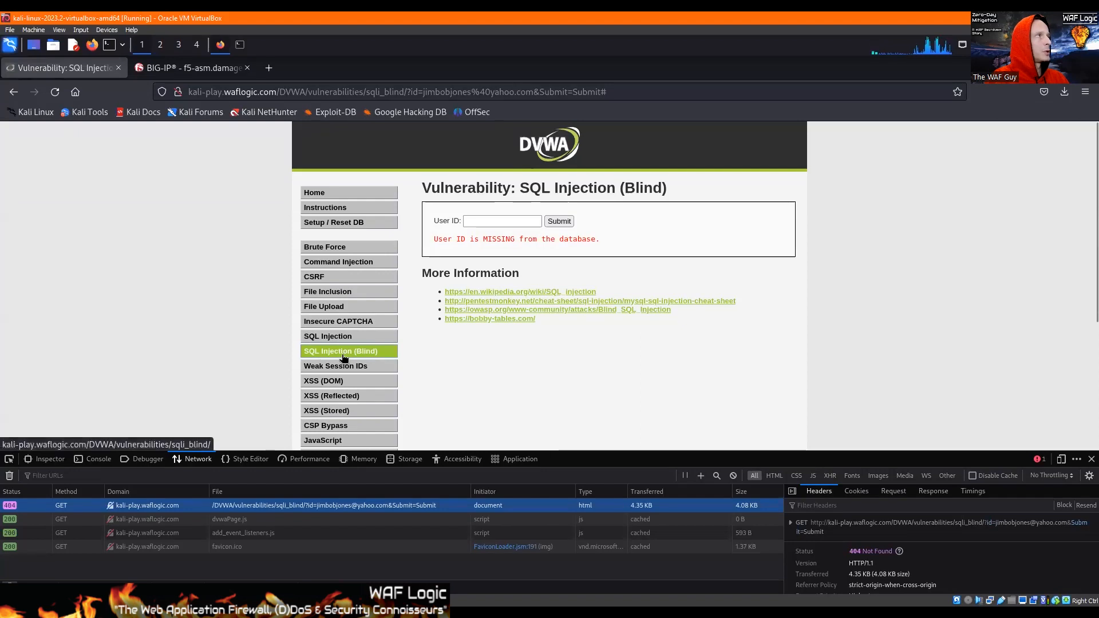
{"action": "left_click", "coordinate": [193, 69]}
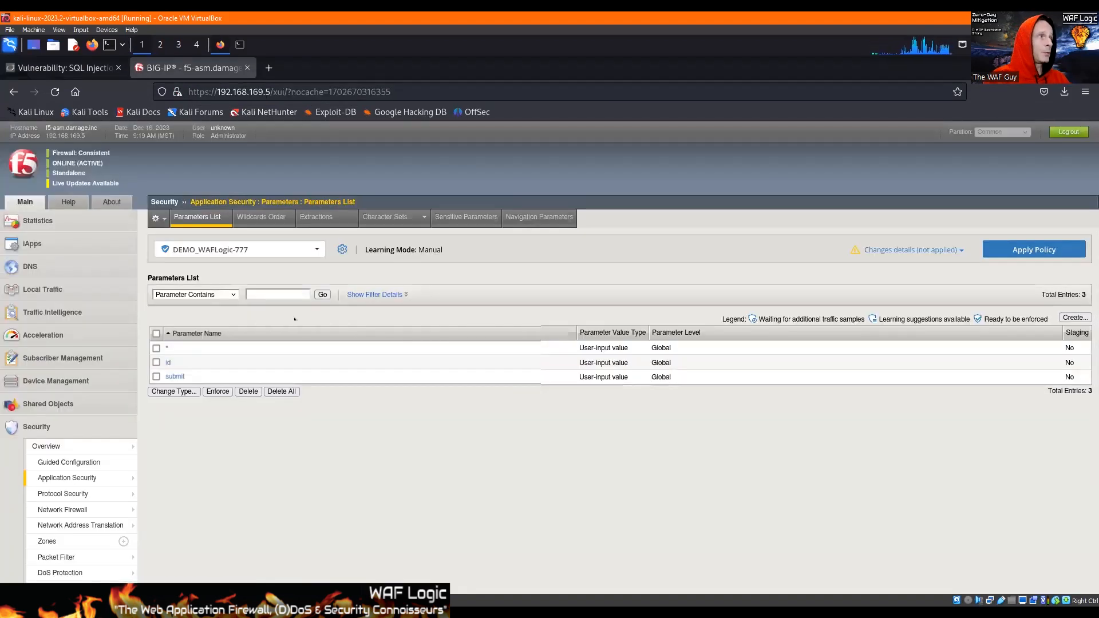
{"action": "left_click", "coordinate": [169, 363]}
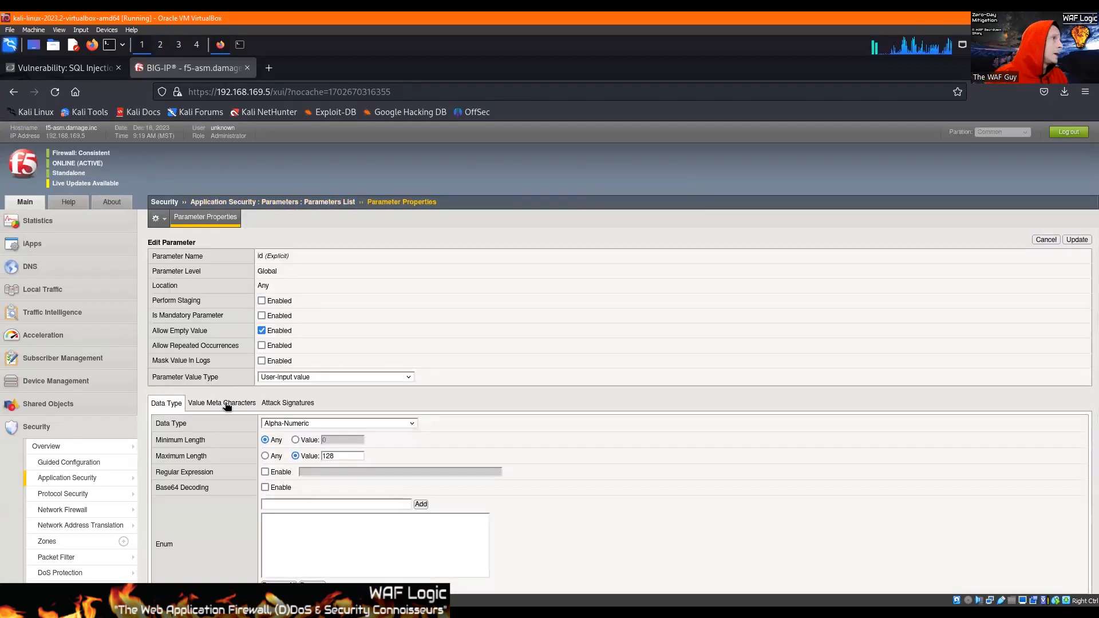
{"action": "left_click", "coordinate": [225, 404]}
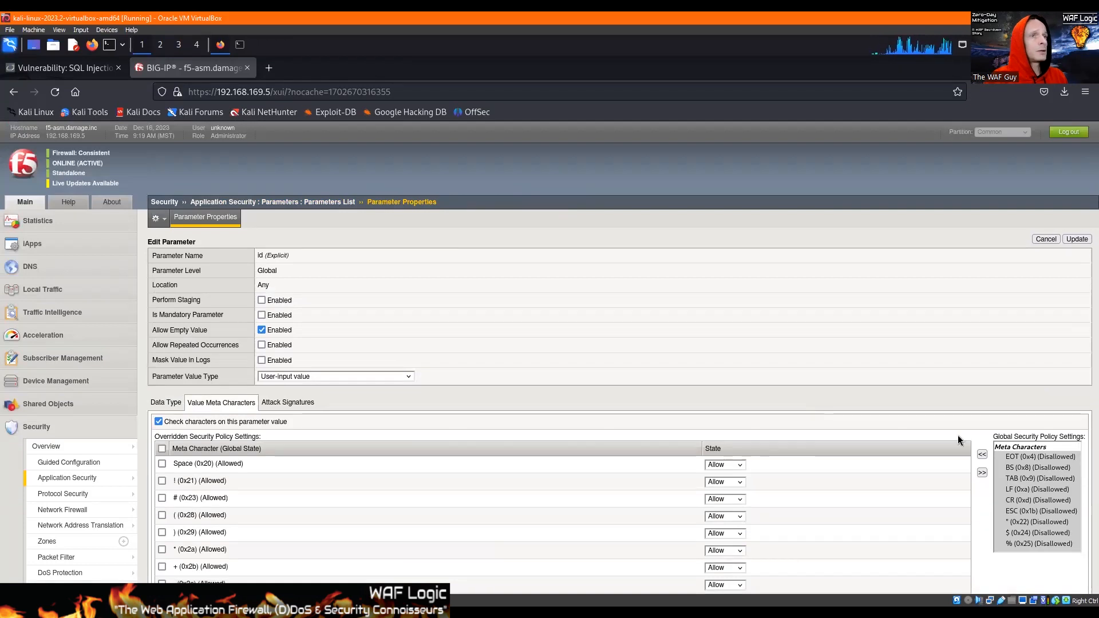
{"action": "scroll", "coordinate": [1064, 471], "scroll_direction": "down", "scroll_amount": 2}
{"action": "scroll", "coordinate": [1030, 432], "scroll_direction": "down", "scroll_amount": 1}
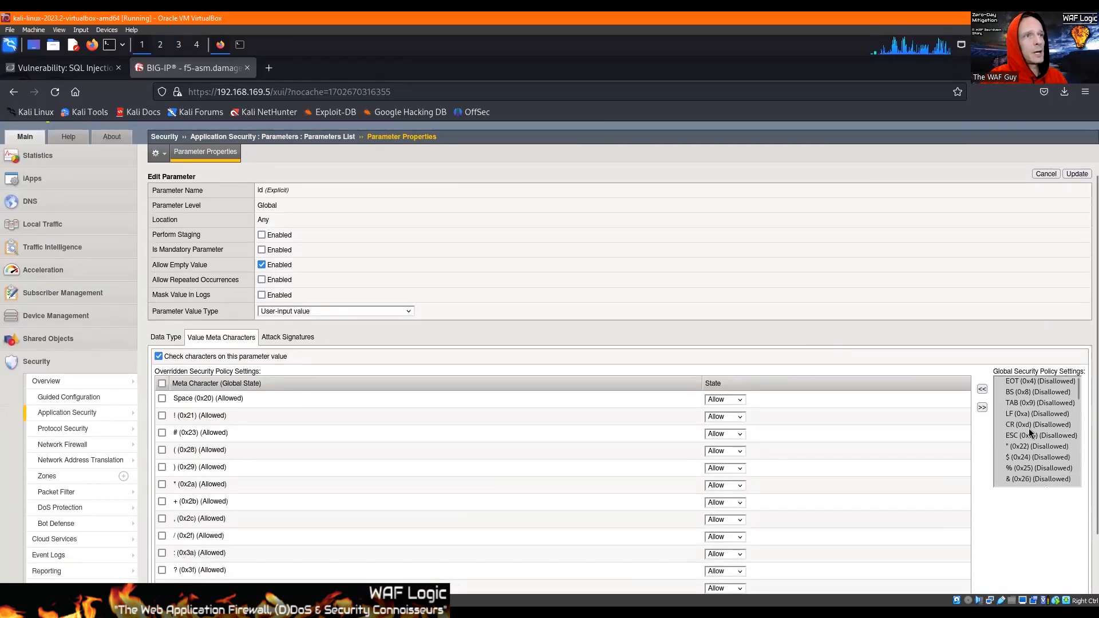
{"action": "scroll", "coordinate": [1028, 428], "scroll_direction": "down", "scroll_amount": 3}
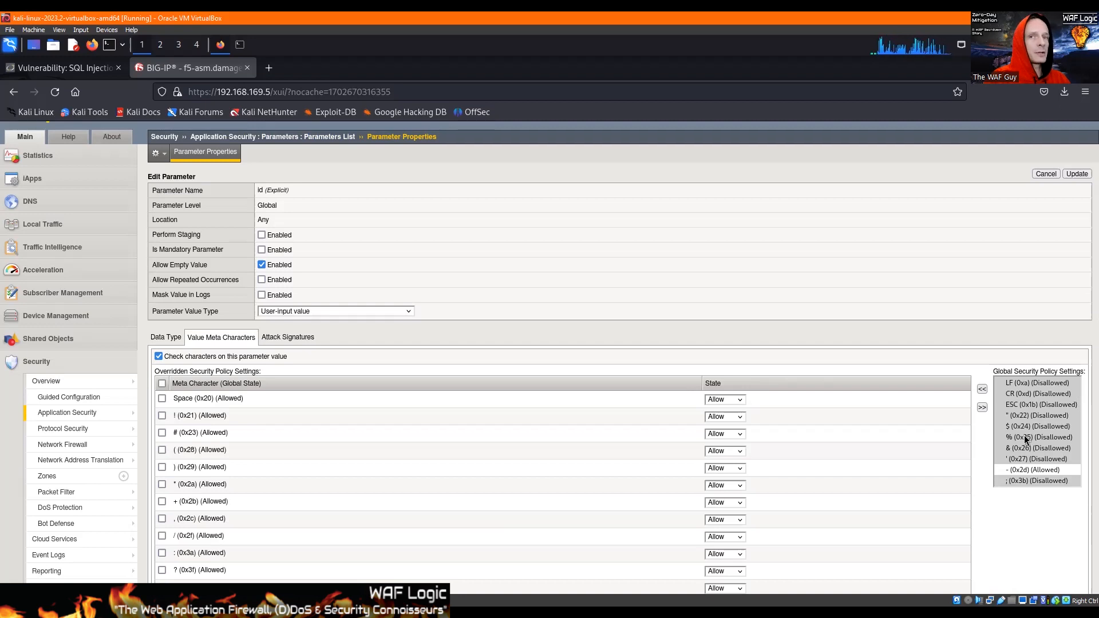
Examine the global policy settings for the $, %, ', ;, <, > and - meta characters.
{"action": "left_click", "coordinate": [1021, 428]}
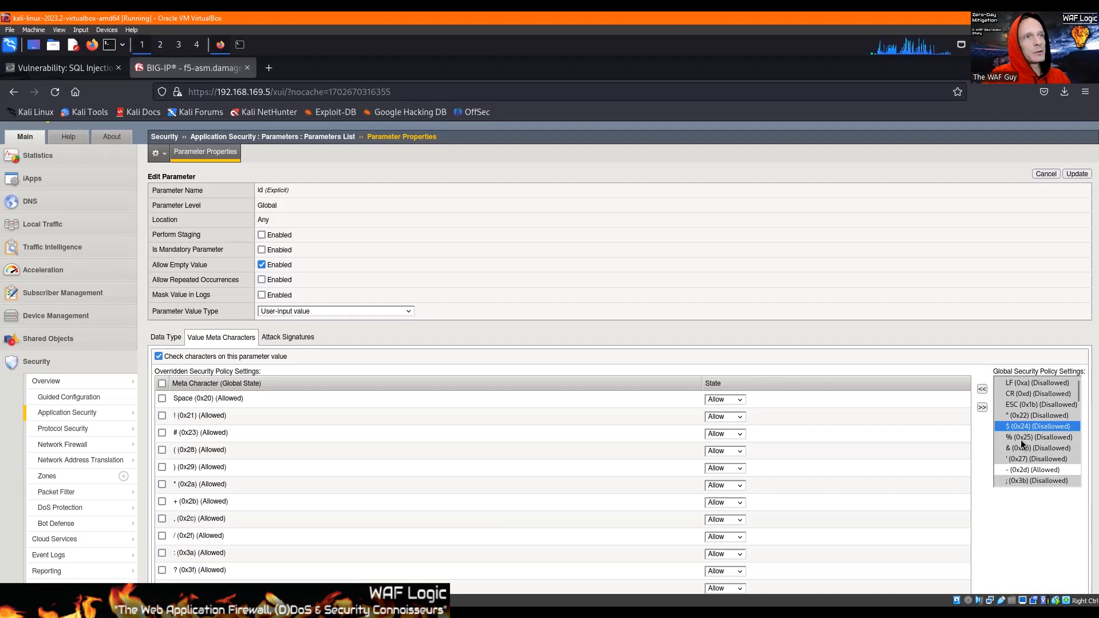
{"action": "left_click", "coordinate": [1025, 437]}
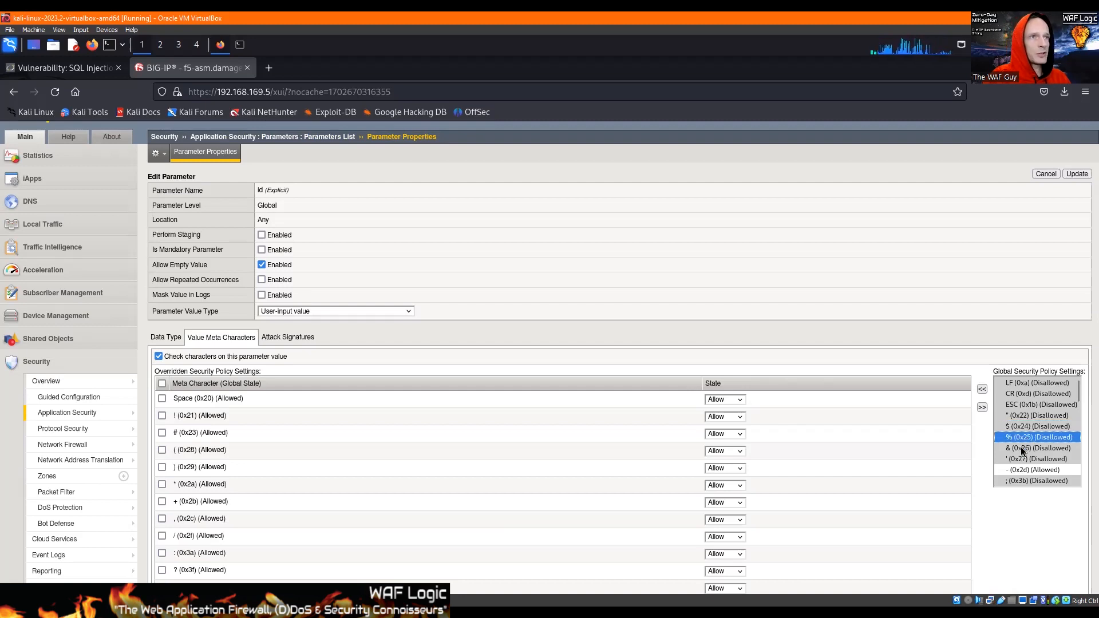
{"action": "left_click", "coordinate": [1021, 456]}
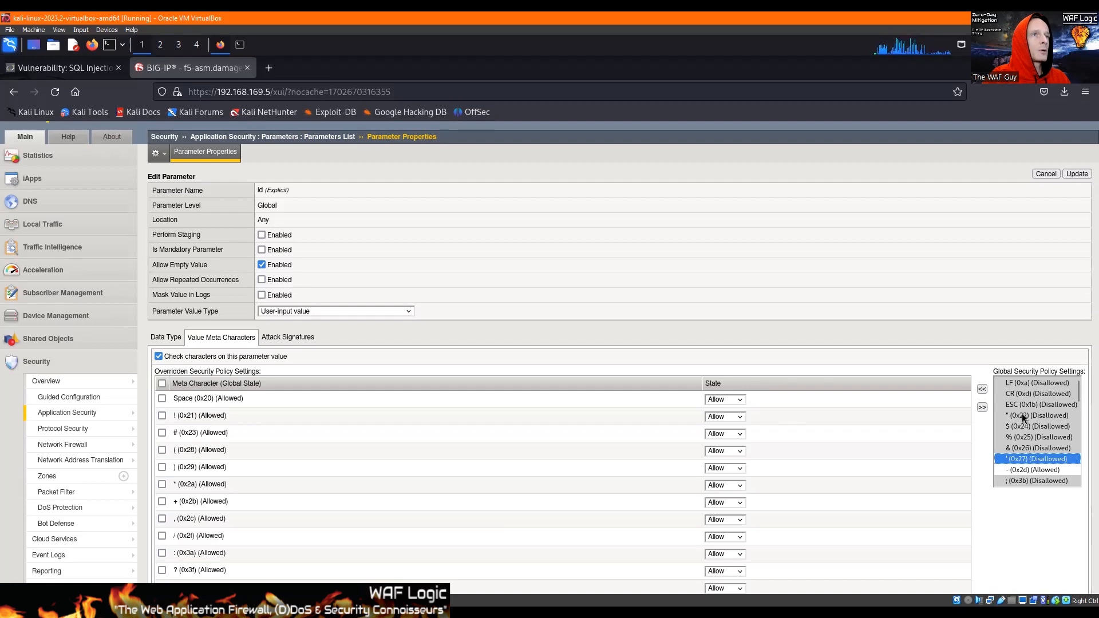
{"action": "scroll", "coordinate": [1031, 443], "scroll_direction": "down", "scroll_amount": 2}
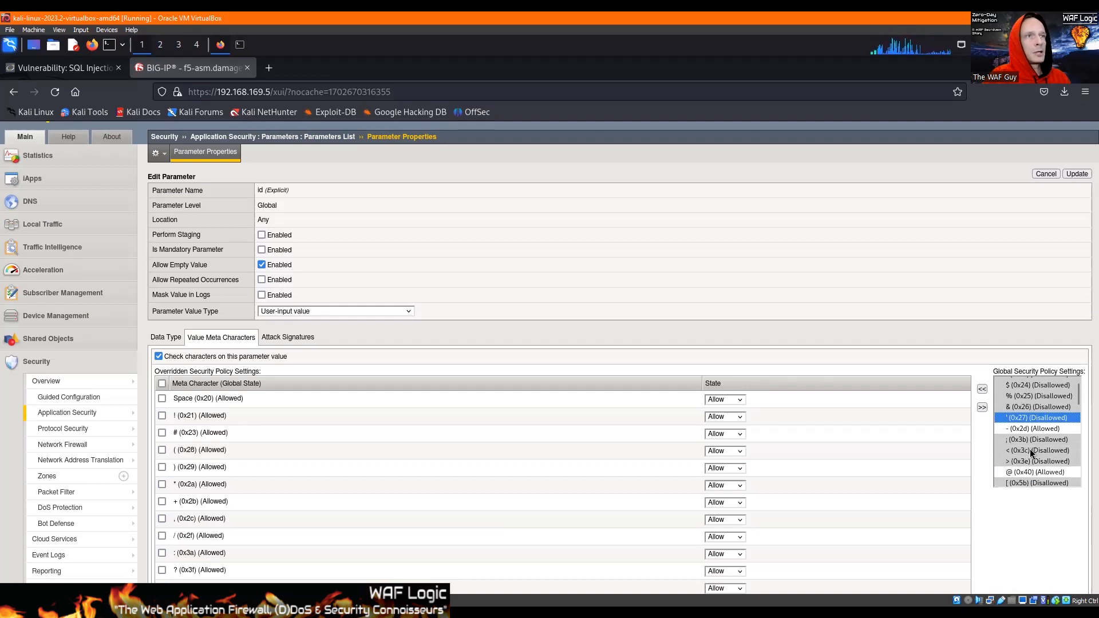
{"action": "left_click", "coordinate": [1022, 440]}
{"action": "left_click", "coordinate": [1021, 451]}
{"action": "left_click", "coordinate": [1026, 461], "text": "shift"}
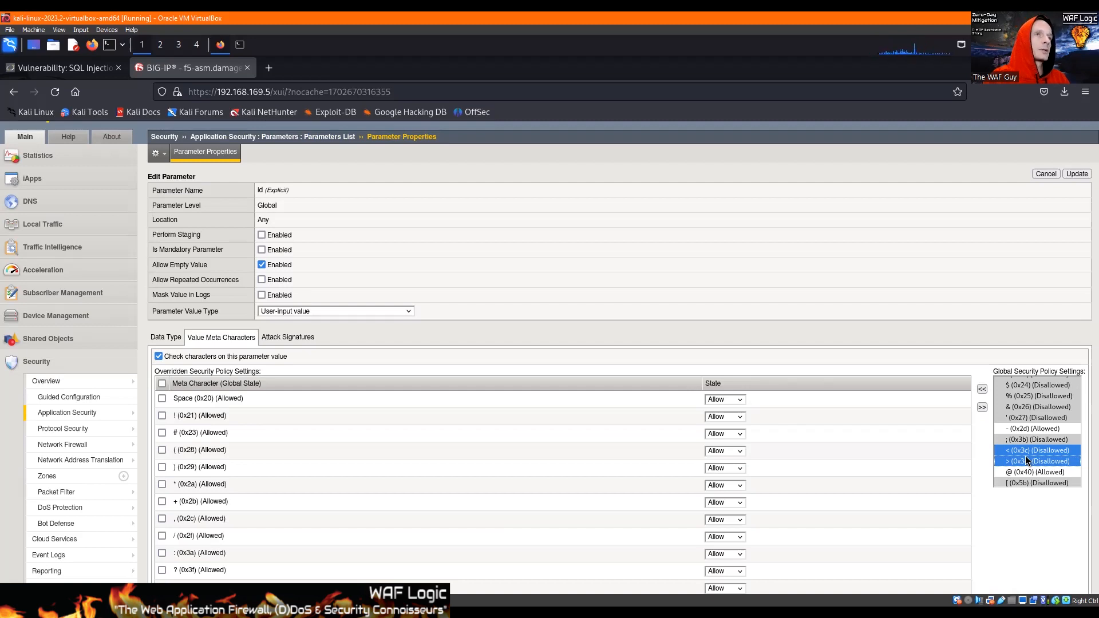
{"action": "left_click", "coordinate": [1026, 454]}
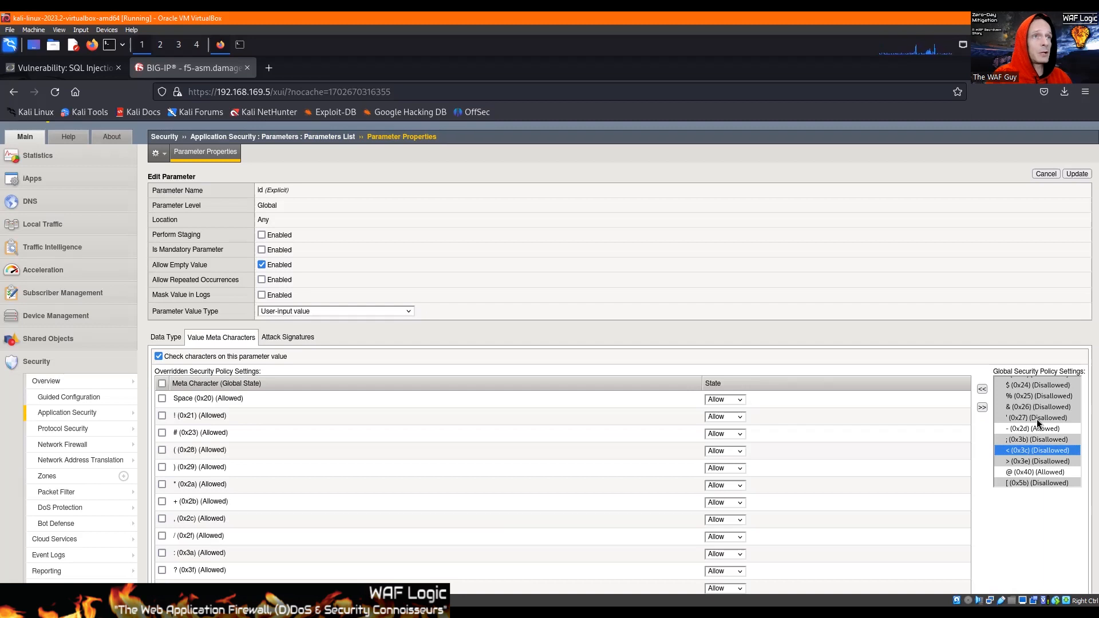
{"action": "left_click", "coordinate": [1028, 429]}
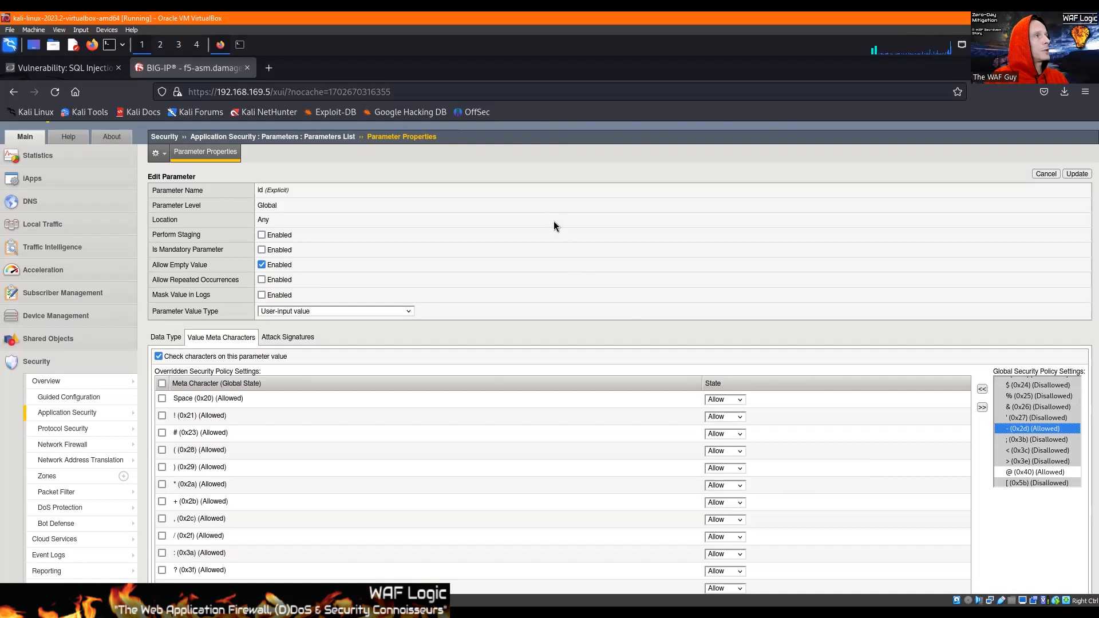
{"action": "left_click", "coordinate": [544, 173]}
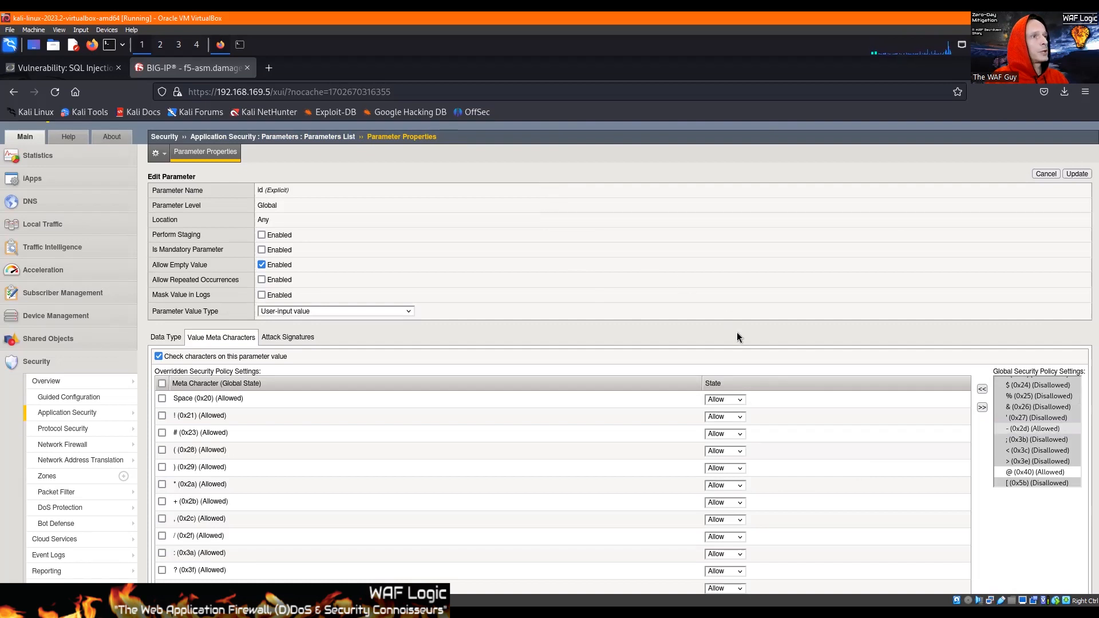
Set the Space, !, #, ( and ) meta characters to Disallow for the id parameter.
{"action": "left_click", "coordinate": [722, 399]}
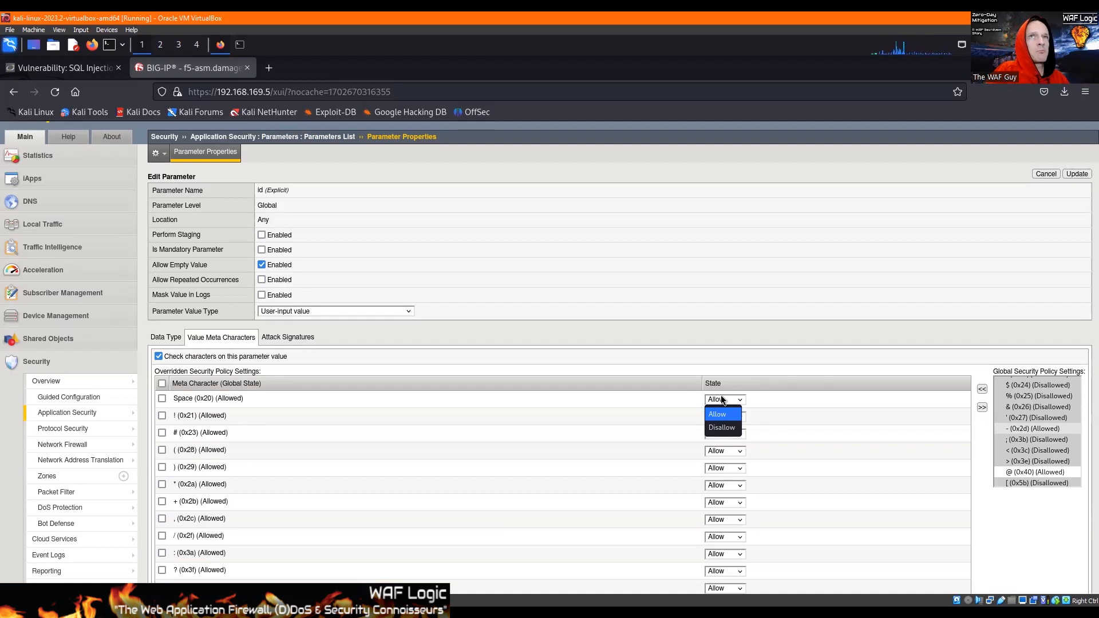
{"action": "left_click", "coordinate": [722, 399]}
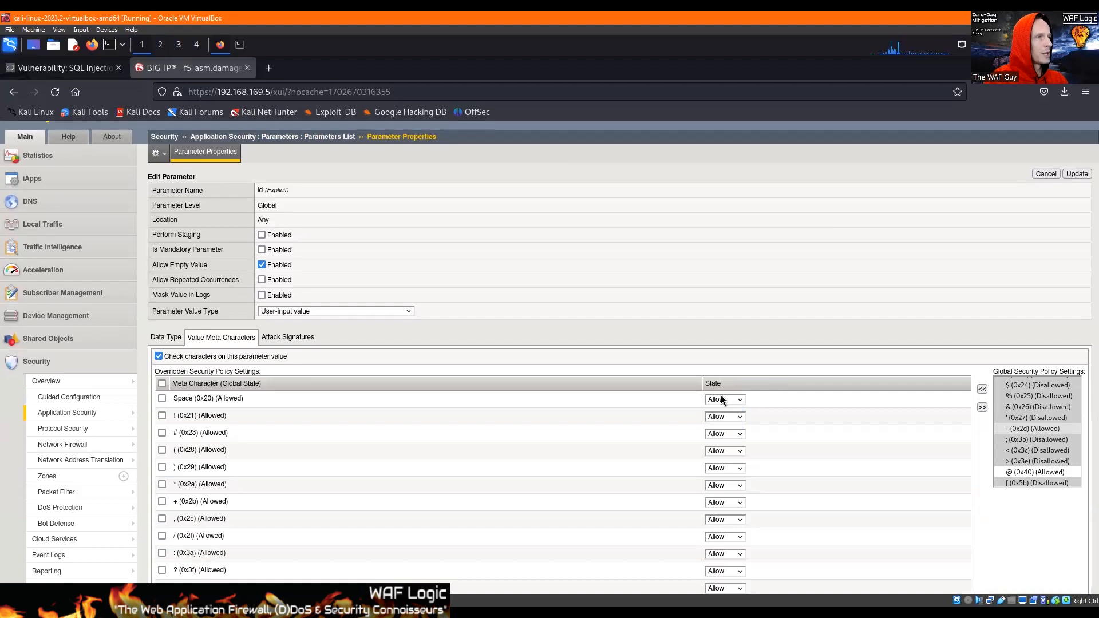
{"action": "left_click", "coordinate": [721, 399]}
{"action": "key", "text": "Down"}
{"action": "key", "text": "Return"}
{"action": "key", "text": "Tab"}
{"action": "key", "text": "Tab"}
{"action": "key", "text": "Tab"}
{"action": "key", "text": "Tab"}
{"action": "key", "text": "Down"}
{"action": "key", "text": "Tab"}
{"action": "key", "text": "Tab"}
{"action": "key", "text": "Down"}
Set the remaining overridden meta characters, from * through ~, to Disallow and save the id parameter.
{"action": "key", "text": "Tab"}
{"action": "key", "text": "Tab"}
{"action": "key", "text": "Down"}
{"action": "key", "text": "Tab"}
{"action": "key", "text": "Tab"}
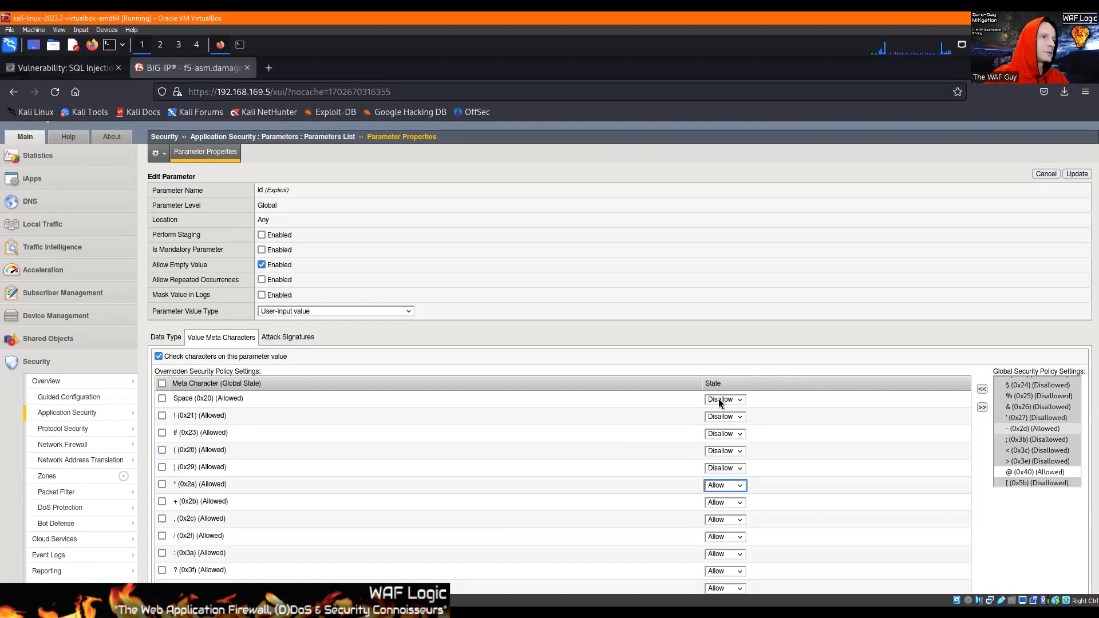
{"action": "key", "text": "Down"}
{"action": "key", "text": "Tab"}
{"action": "key", "text": "Tab"}
{"action": "key", "text": "Tab"}
{"action": "key", "text": "Down"}
{"action": "key", "text": "Tab"}
{"action": "key", "text": "Tab"}
{"action": "key", "text": "Tab"}
{"action": "key", "text": "Down"}
{"action": "key", "text": "Tab"}
{"action": "key", "text": "Tab"}
{"action": "key", "text": "Tab"}
{"action": "key", "text": "Down"}
{"action": "key", "text": "Tab"}
{"action": "key", "text": "Tab"}
{"action": "key", "text": "Tab"}
{"action": "key", "text": "Down"}
{"action": "key", "text": "Tab"}
{"action": "key", "text": "Tab"}
{"action": "key", "text": "Tab"}
{"action": "key", "text": "Down"}
{"action": "key", "text": "Tab"}
{"action": "key", "text": "Tab"}
{"action": "key", "text": "Tab"}
{"action": "key", "text": "Down"}
{"action": "scroll", "coordinate": [718, 399], "scroll_direction": "down", "scroll_amount": 3}
{"action": "key", "text": "Tab"}
{"action": "key", "text": "Tab"}
{"action": "key", "text": "Tab"}
{"action": "key", "text": "Down"}
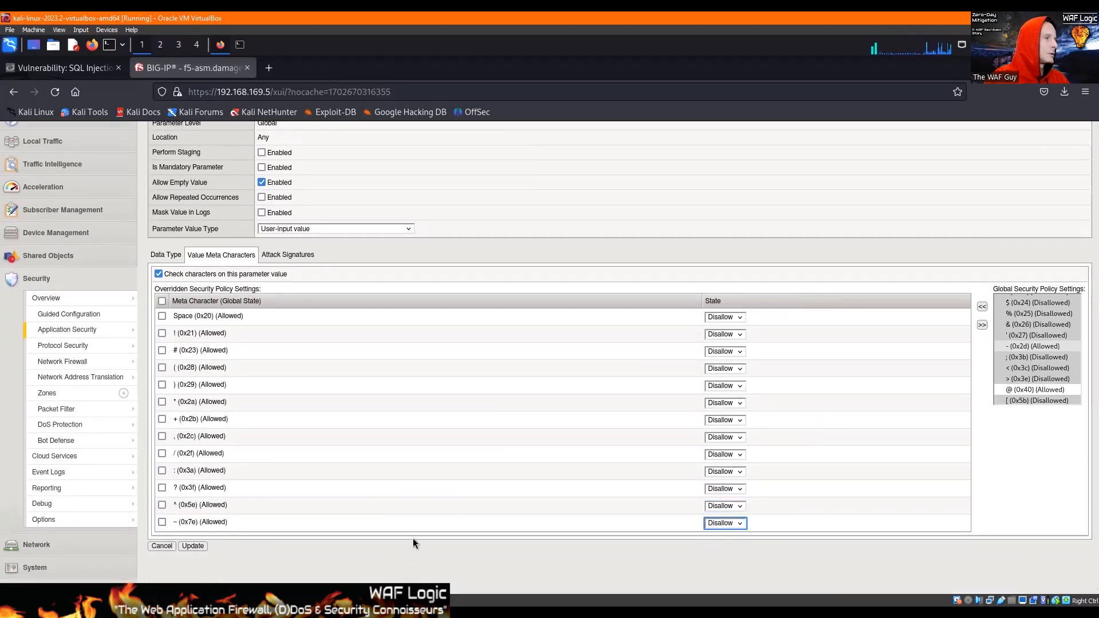
{"action": "left_click", "coordinate": [190, 544]}
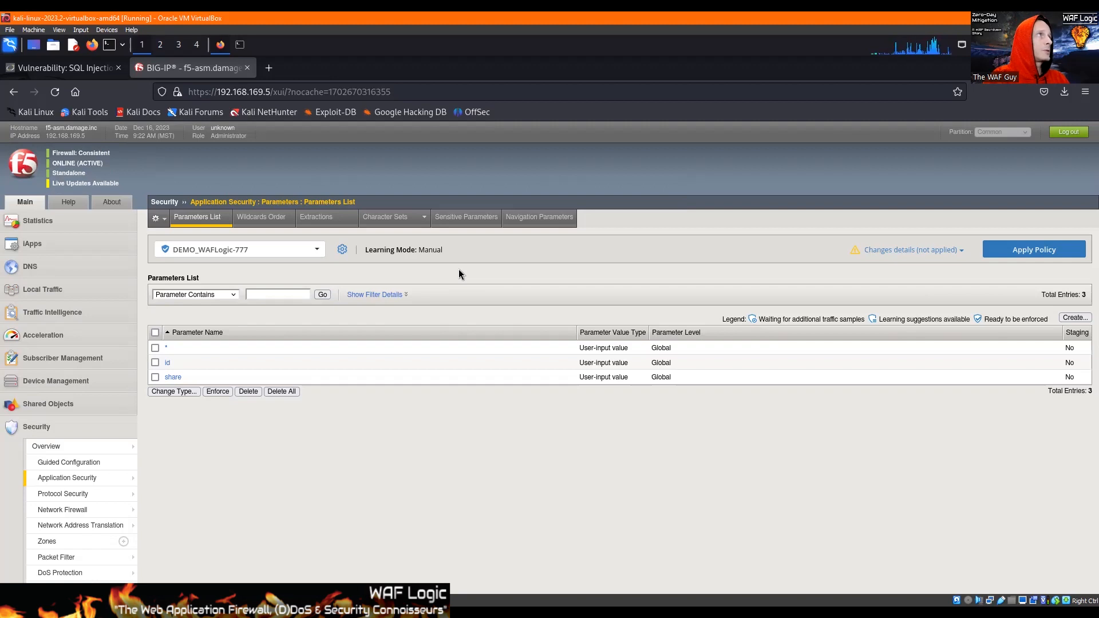
Return to the DVWA SQL Injection (Blind) page.
{"action": "left_click", "coordinate": [68, 70]}
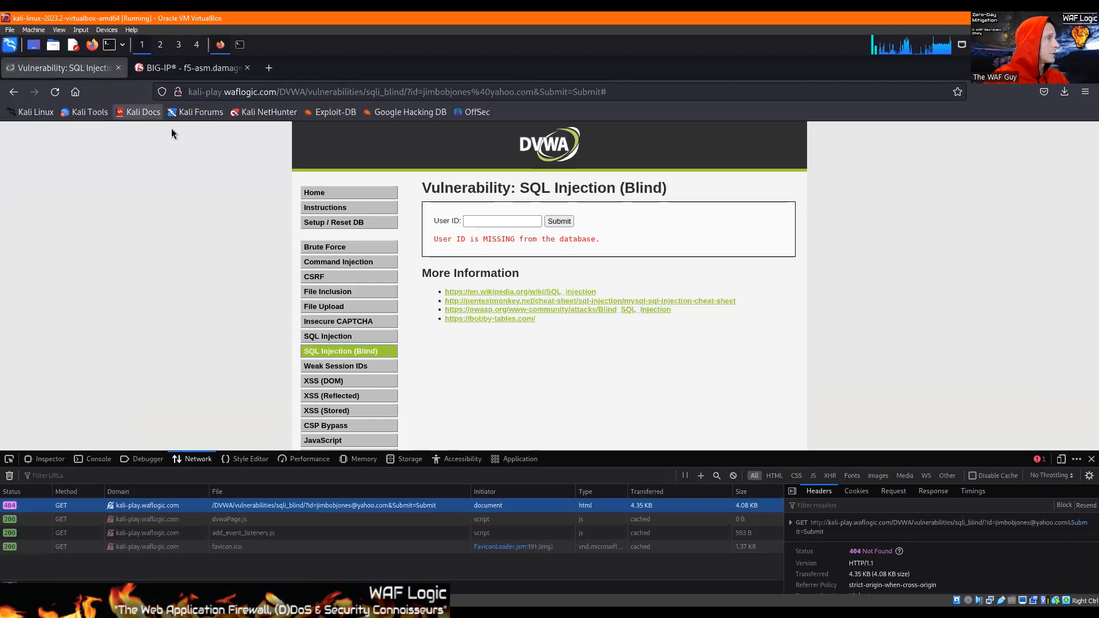
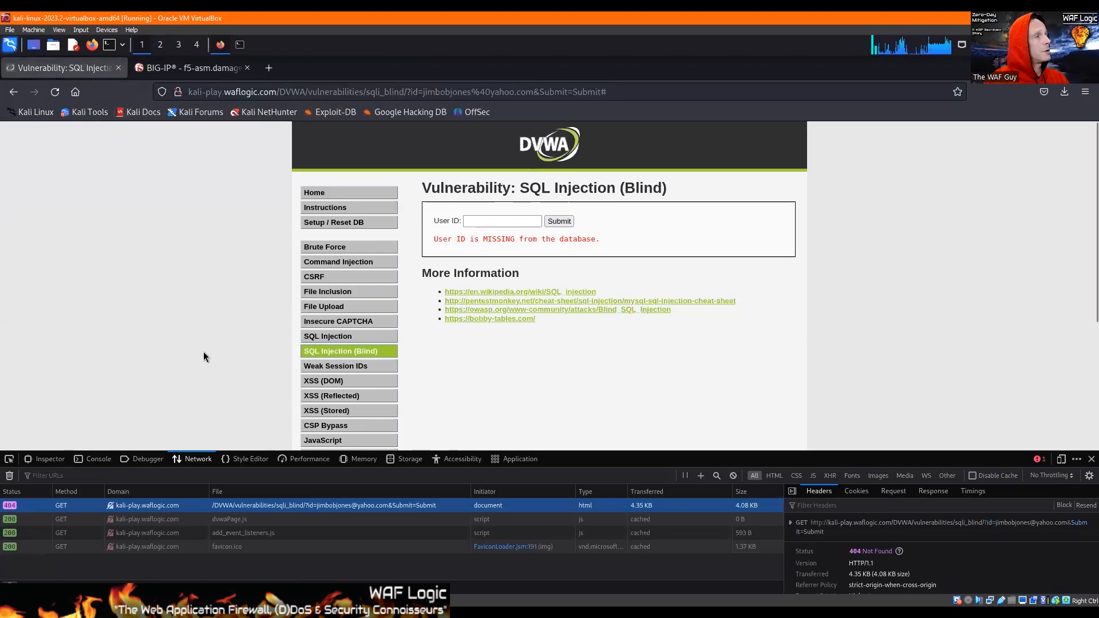
Check the parameters list of the DEMO_WAFLogic-777 policy in BIG-IP and open the XSS (DOM) vulnerability page in DVWA.
{"action": "left_click", "coordinate": [161, 70]}
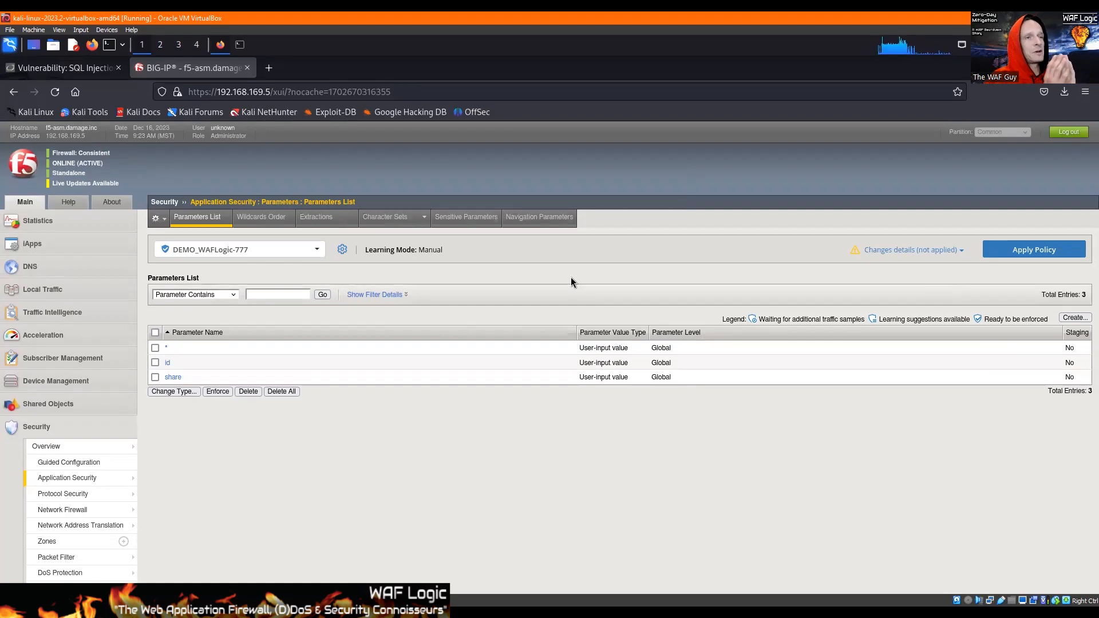
{"action": "left_click", "coordinate": [84, 73]}
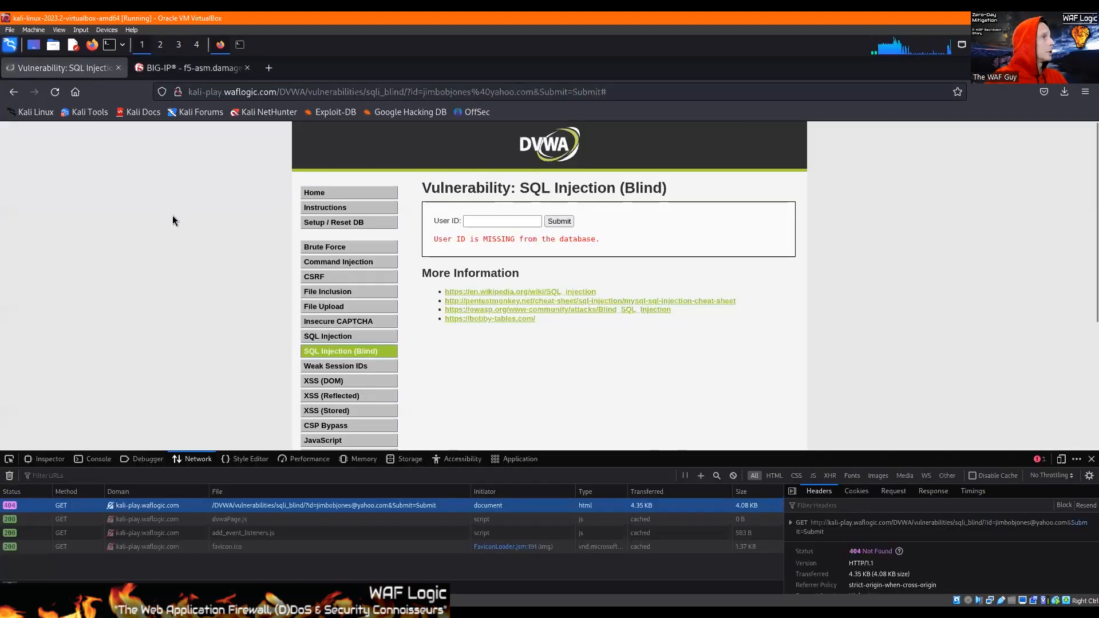
{"action": "left_click", "coordinate": [329, 380]}
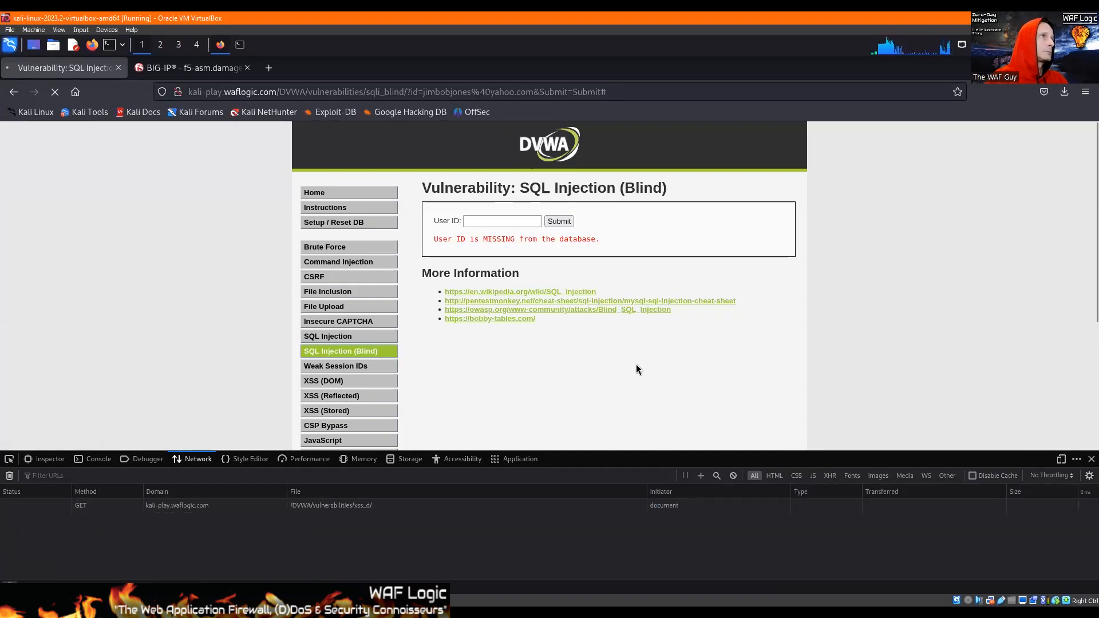